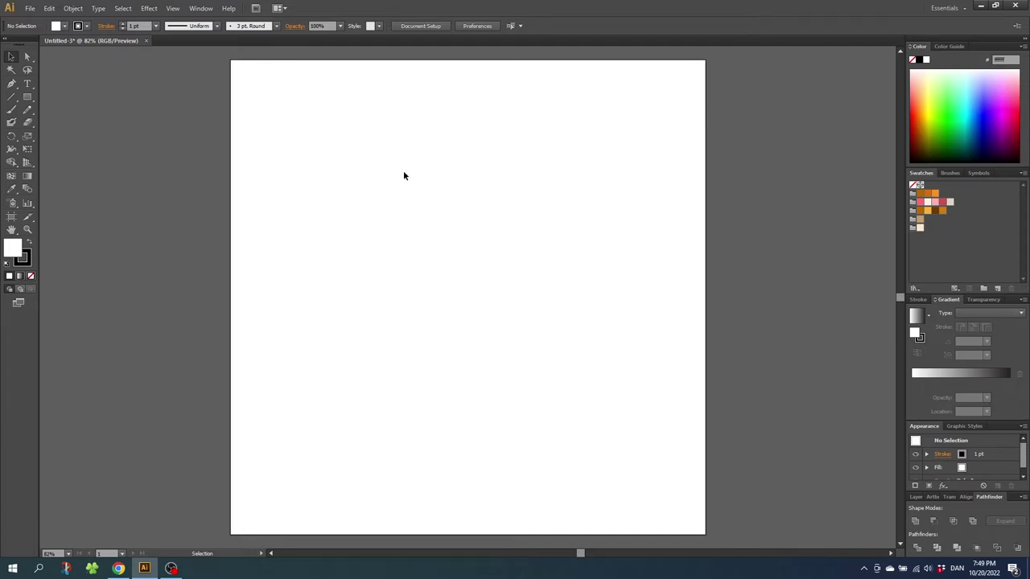
# - Select the Pencil tool for freehand drawing on the blank artboard
pyautogui.click(28, 110)
# - Draw a closed teardrop leaf outline and a midrib running from below it to the tip
pyautogui.moveTo(405, 179)
pyautogui.mouseDown()
pyautogui.moveTo(373, 253)
pyautogui.moveTo(373, 283)
pyautogui.moveTo(400, 310)
pyautogui.moveTo(431, 311)
pyautogui.moveTo(452, 286)
pyautogui.moveTo(448, 248)
pyautogui.moveTo(412, 191)
pyautogui.mouseUp()
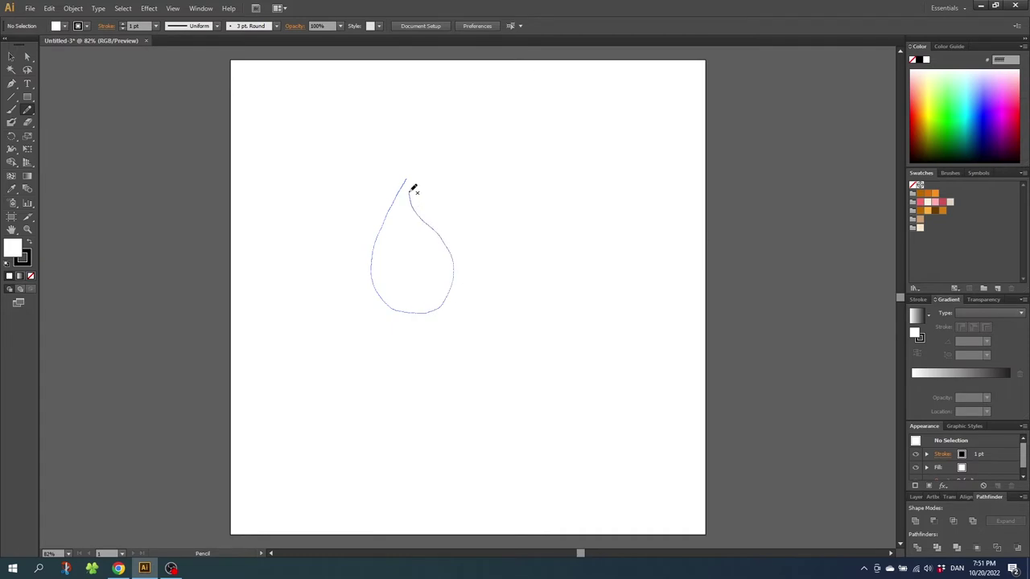
pyautogui.moveTo(412, 191); pyautogui.dragTo(408, 178)
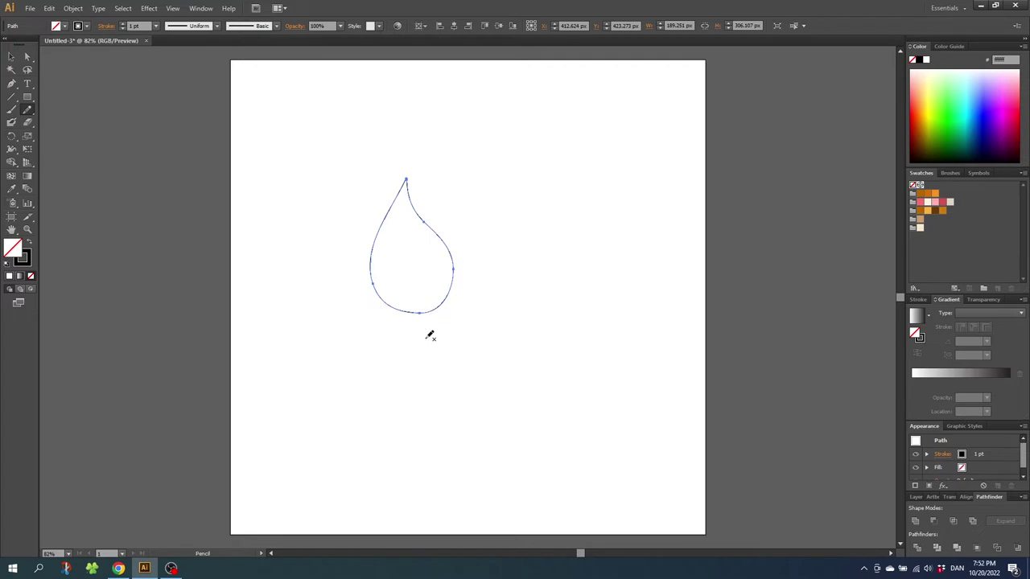
pyautogui.moveTo(427, 338); pyautogui.dragTo(407, 171)
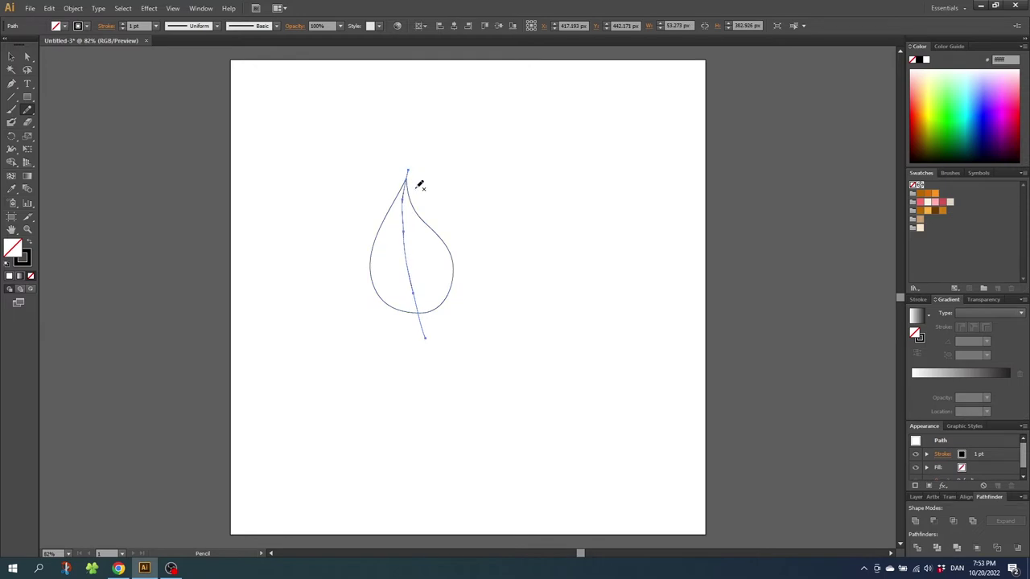
pyautogui.hotkey('ctrl', 'z')
pyautogui.moveTo(435, 334)
pyautogui.mouseDown()
pyautogui.moveTo(408, 259)
pyautogui.moveTo(410, 164)
pyautogui.mouseUp()
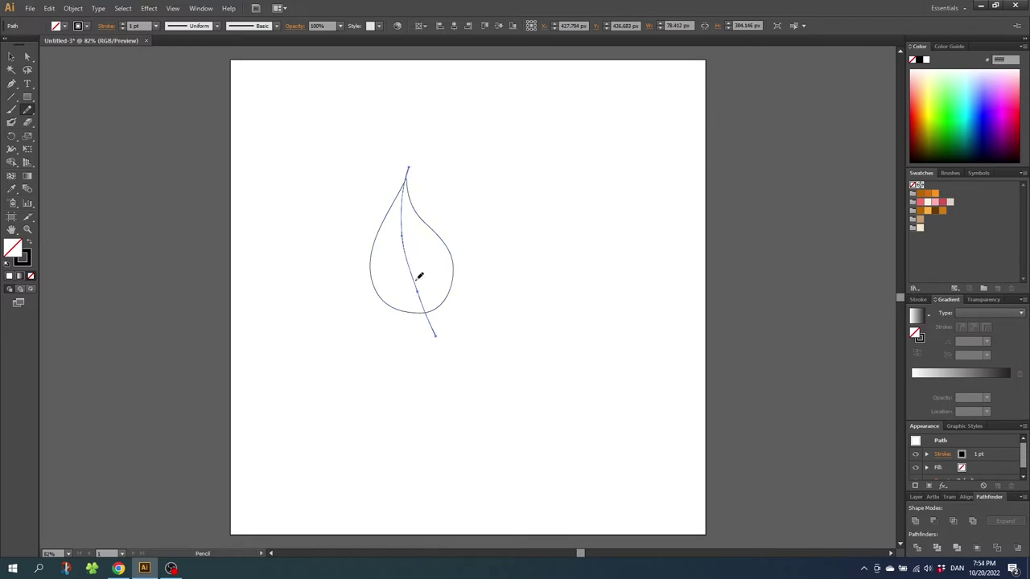
# - Sketch four vein strokes crossing the leaf, lower, upper right, left and near the tip
pyautogui.moveTo(417, 306)
pyautogui.mouseDown()
pyautogui.moveTo(462, 279)
pyautogui.moveTo(364, 297)
pyautogui.moveTo(456, 238)
pyautogui.moveTo(358, 257)
pyautogui.mouseUp()
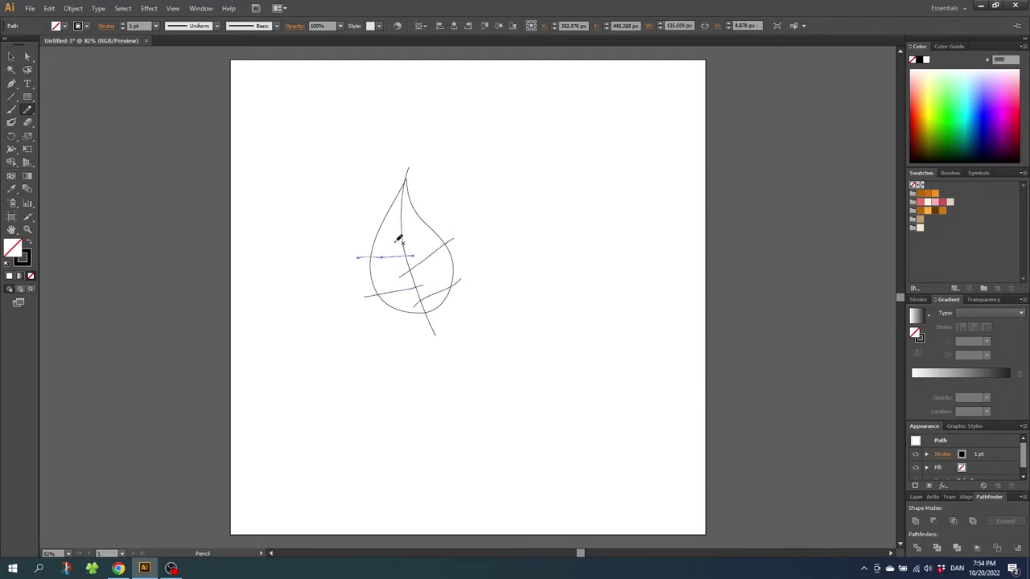
pyautogui.moveTo(399, 241); pyautogui.dragTo(447, 199)
pyautogui.moveTo(408, 220)
pyautogui.mouseDown()
pyautogui.moveTo(363, 219)
pyautogui.moveTo(428, 187)
pyautogui.mouseUp()
pyautogui.moveTo(405, 194); pyautogui.dragTo(386, 190)
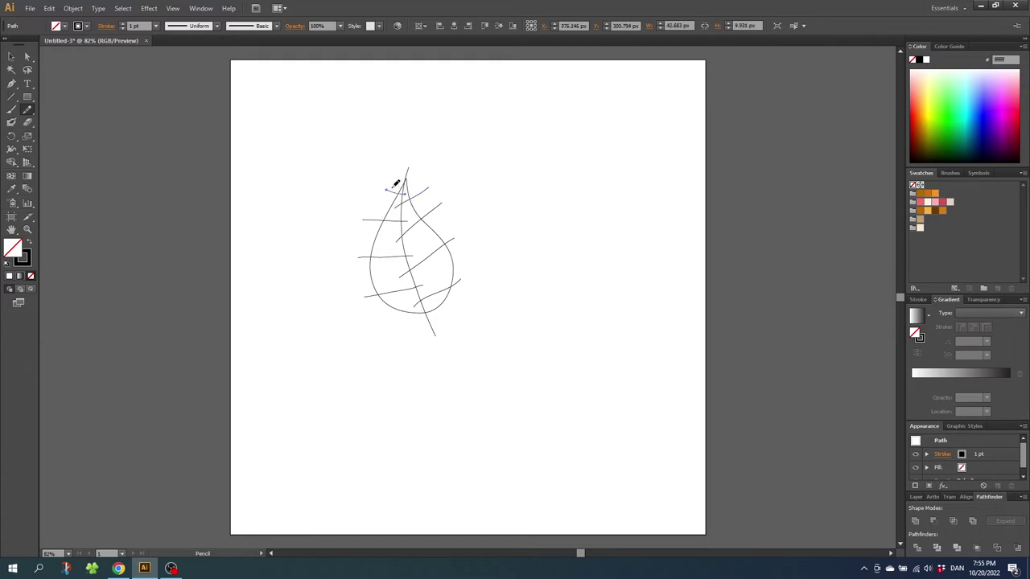
pyautogui.click(11, 56)
# - Select all leaf strokes, zoom in, and trim the vein ends overshooting the outline
pyautogui.moveTo(304, 146); pyautogui.dragTo(514, 356)
pyautogui.click(27, 229)
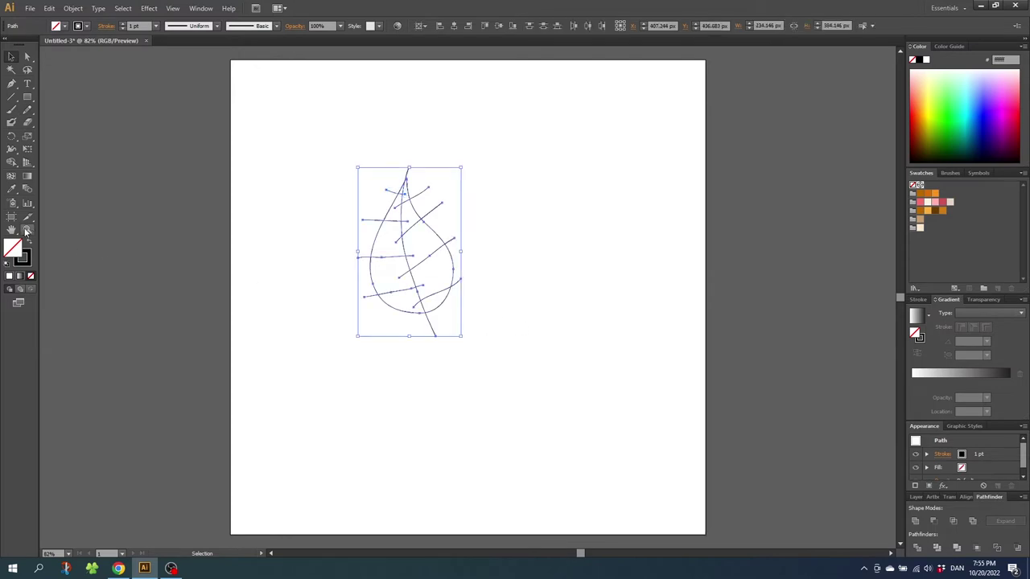
pyautogui.moveTo(299, 111); pyautogui.dragTo(542, 355)
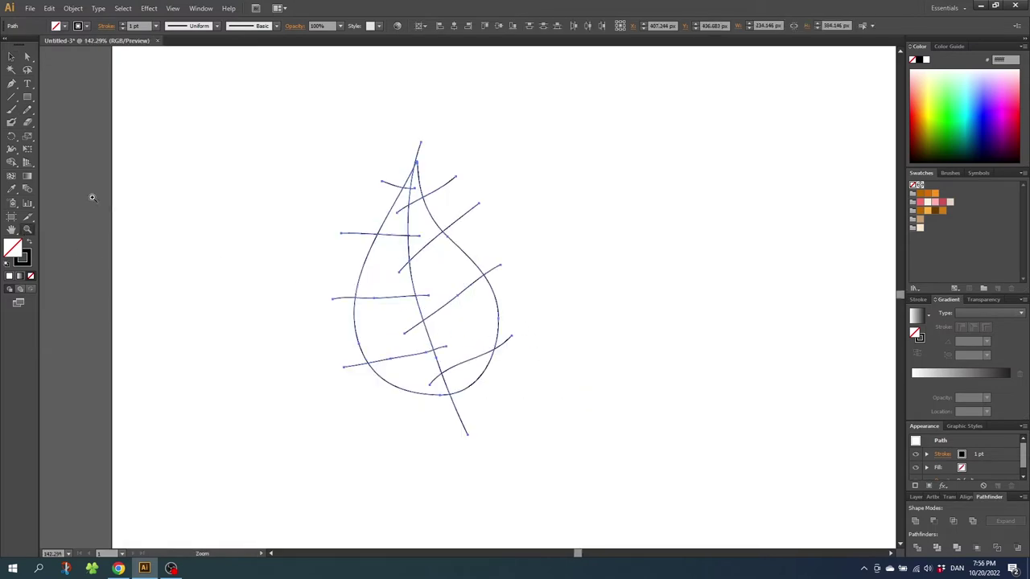
pyautogui.click(11, 163)
pyautogui.moveTo(389, 148)
pyautogui.mouseDown()
pyautogui.moveTo(429, 155)
pyautogui.moveTo(449, 206)
pyautogui.mouseUp()
pyautogui.moveTo(496, 276); pyautogui.dragTo(505, 343)
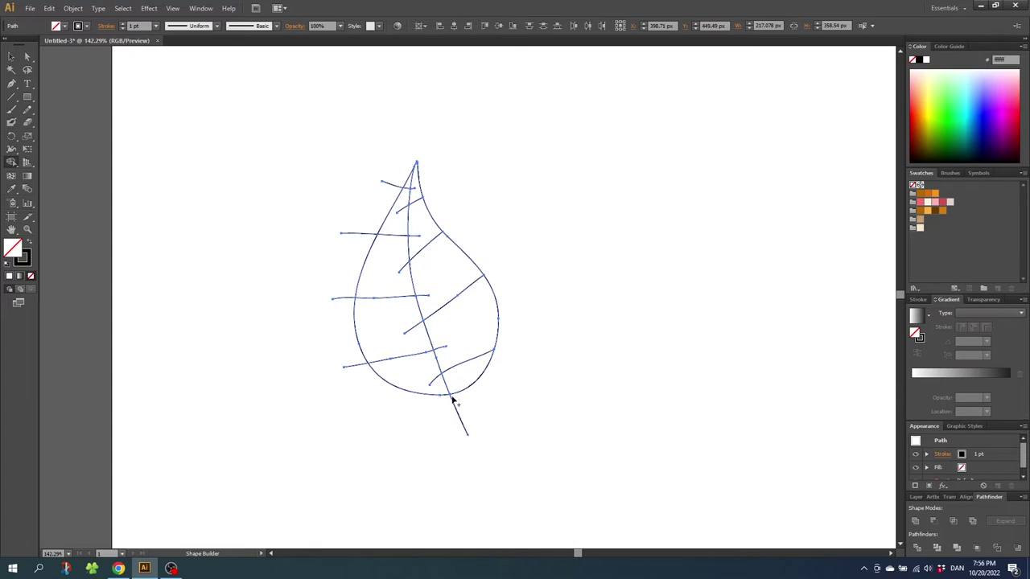
pyautogui.moveTo(342, 281); pyautogui.dragTo(398, 177)
# - Remove the seven short vein overshoots alongside the midrib with Shape Builder
pyautogui.keyDown('alt'); pyautogui.click(402, 207); pyautogui.keyUp('alt')
pyautogui.keyDown('alt'); pyautogui.click(415, 235); pyautogui.keyUp('alt')
pyautogui.keyDown('alt'); pyautogui.click(405, 267); pyautogui.keyUp('alt')
pyautogui.keyDown('alt'); pyautogui.click(422, 296); pyautogui.keyUp('alt')
pyautogui.keyDown('alt'); pyautogui.click(412, 331); pyautogui.keyUp('alt')
pyautogui.keyDown('alt'); pyautogui.click(443, 347); pyautogui.keyUp('alt')
pyautogui.keyDown('alt'); pyautogui.click(431, 383); pyautogui.keyUp('alt')
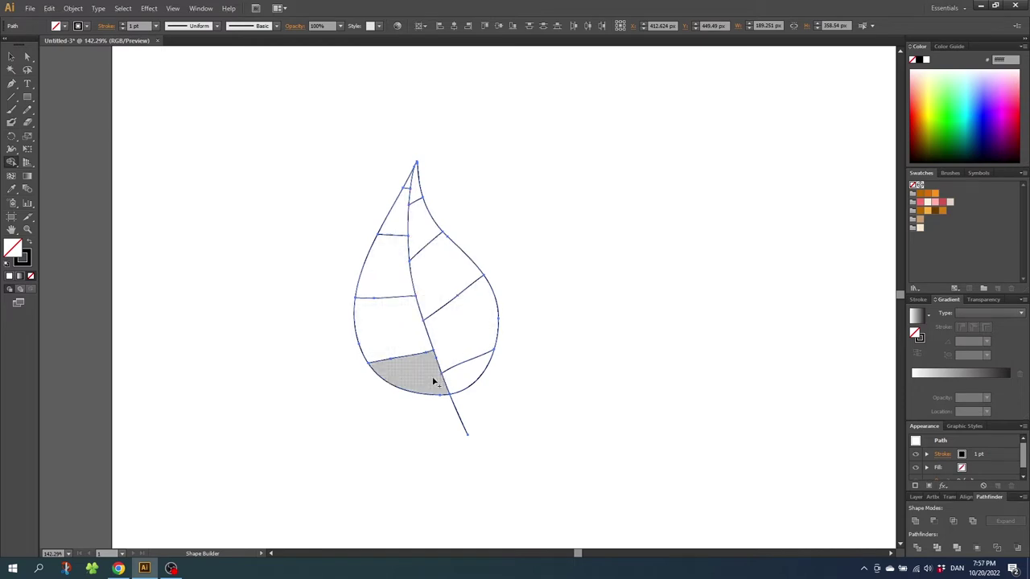
pyautogui.click(12, 57)
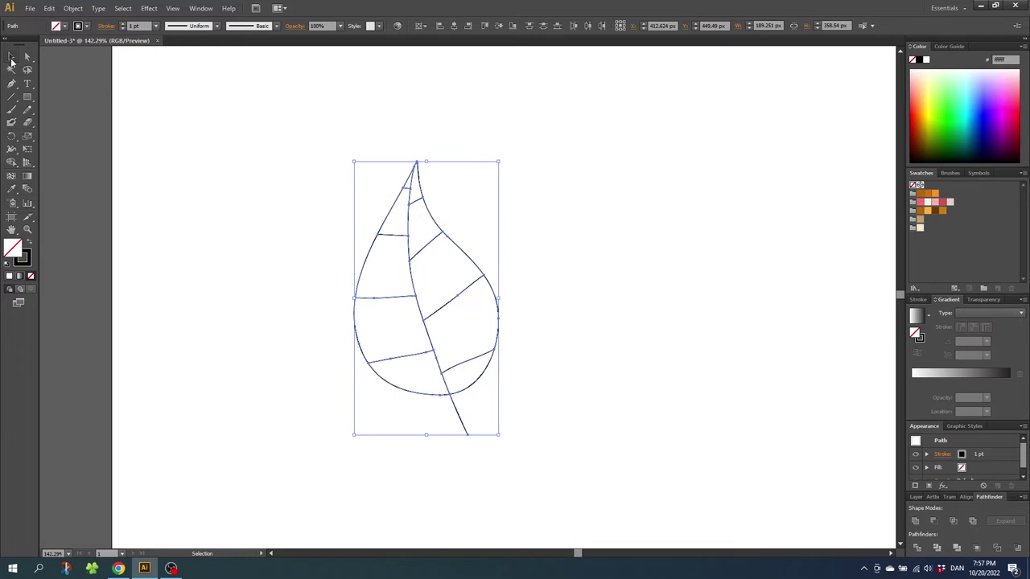
# - Set the leaf lines to a 5 pt stroke with a Round Join
pyautogui.click(122, 24)
pyautogui.click(122, 24)
pyautogui.click(122, 24)
pyautogui.click(122, 24)
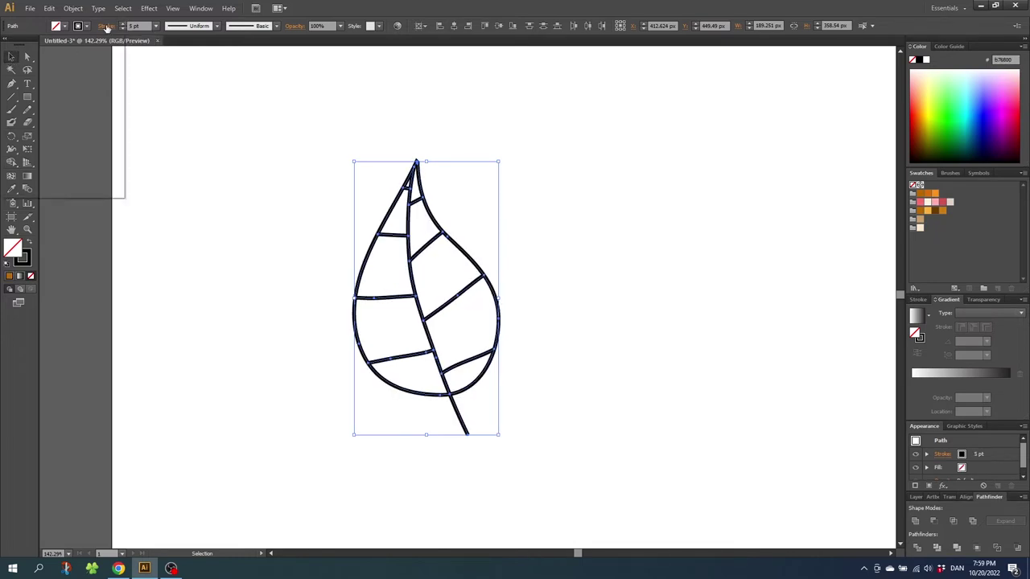
pyautogui.click(107, 27)
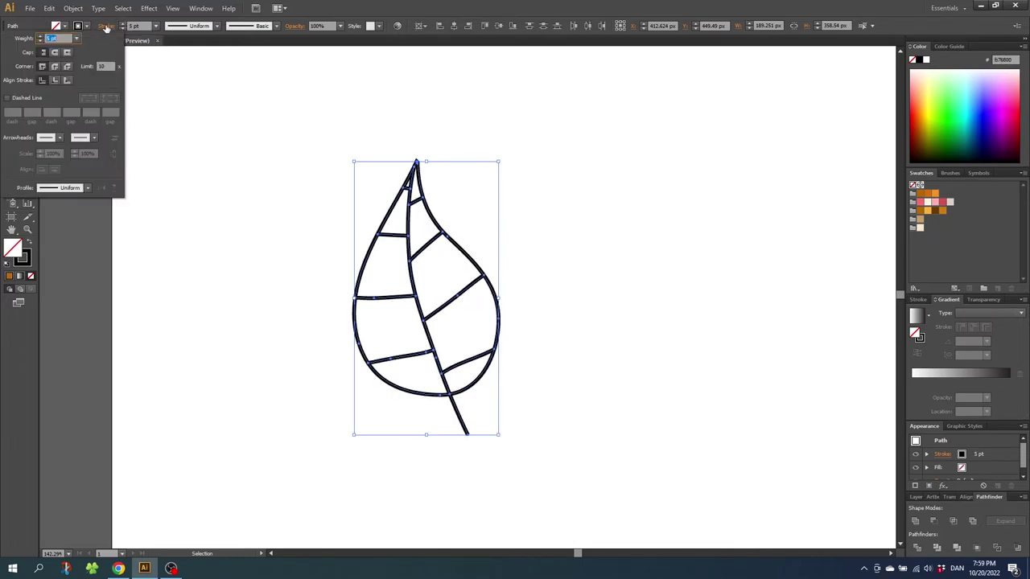
pyautogui.click(55, 67)
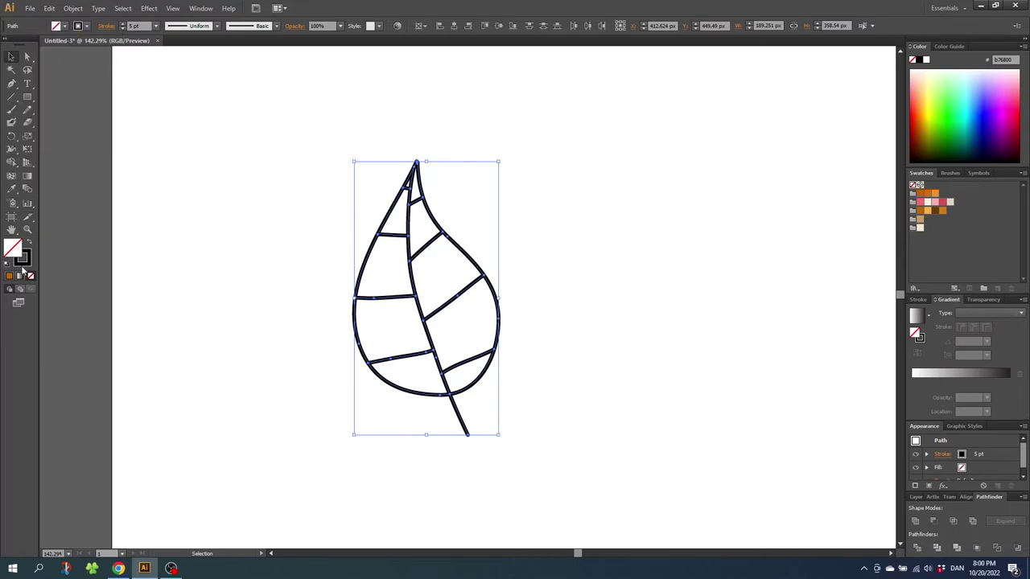
# - Colour the leaf lines brown and swap the outline's brown stroke into a fill
pyautogui.click(28, 260)
pyautogui.click(921, 195)
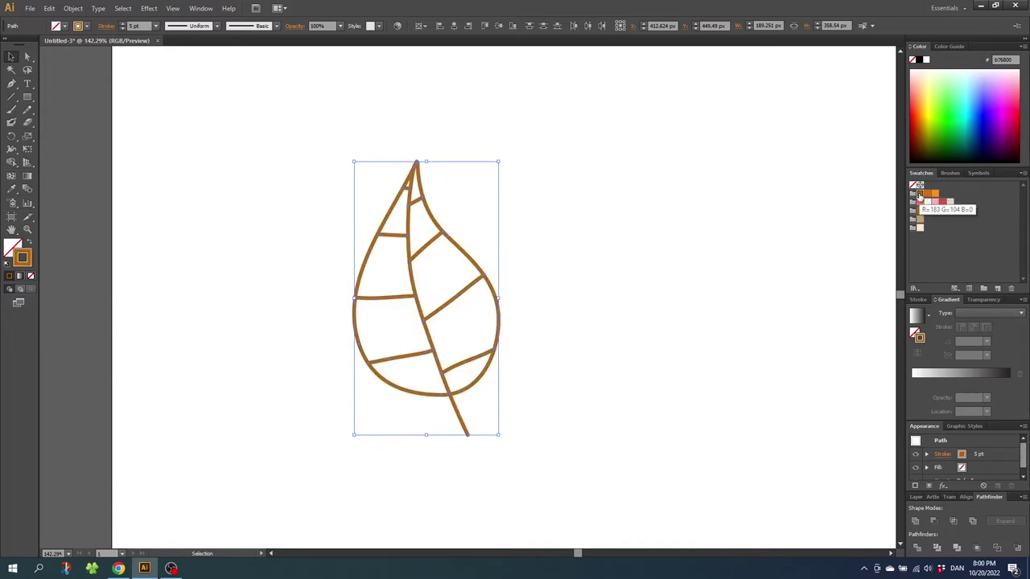
pyautogui.click(460, 257)
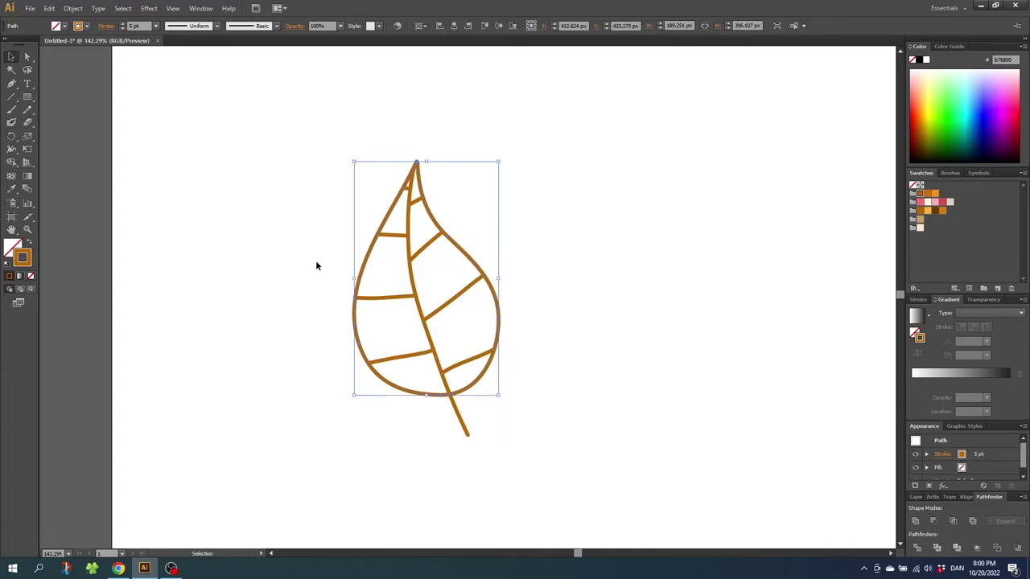
pyautogui.click(28, 243)
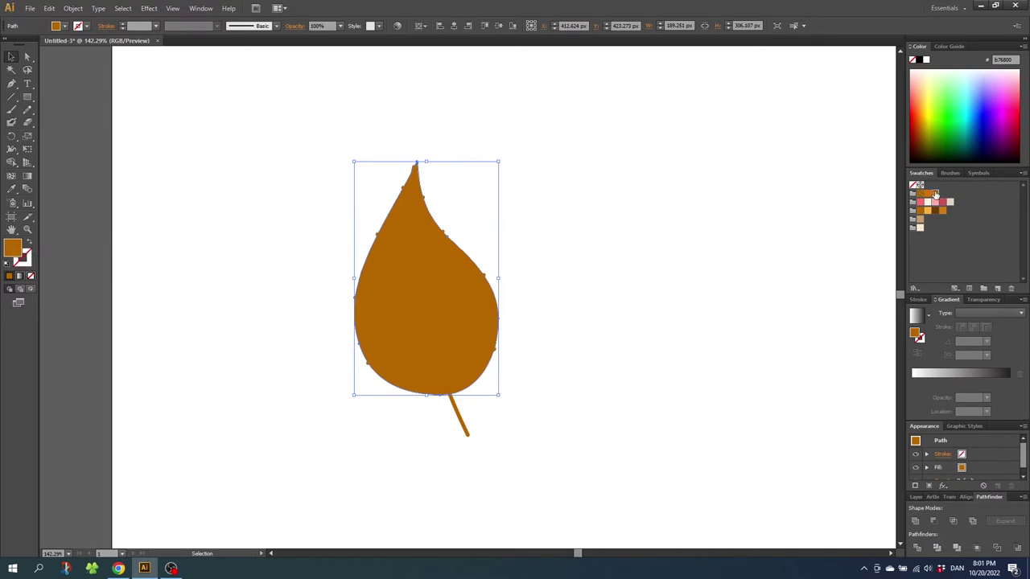
# - Fill the leaf lighter orange and expand the leaf and veins with Fill and Stroke
pyautogui.click(934, 193)
pyautogui.moveTo(485, 198); pyautogui.dragTo(279, 454)
pyautogui.click(73, 8)
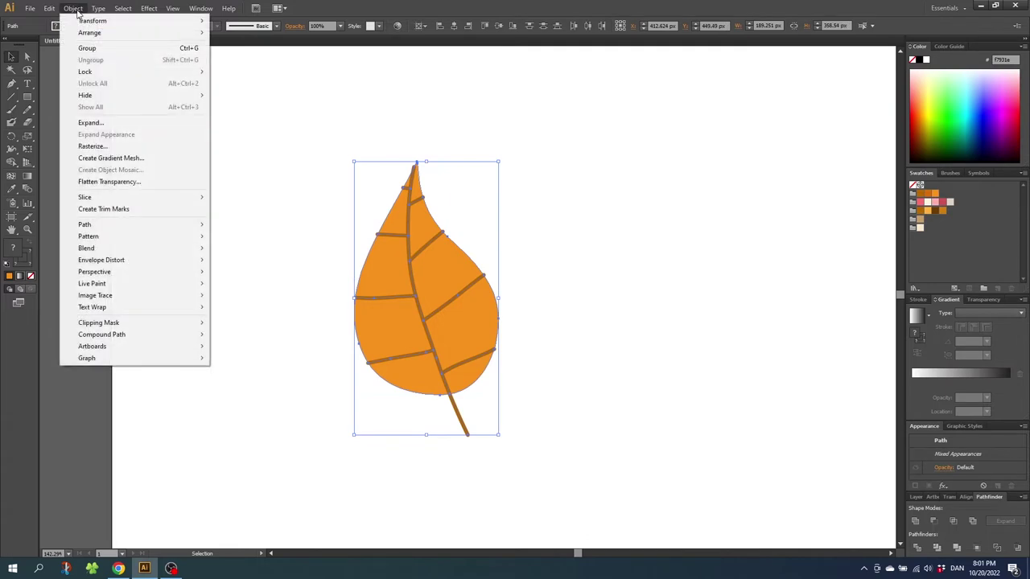
pyautogui.click(94, 123)
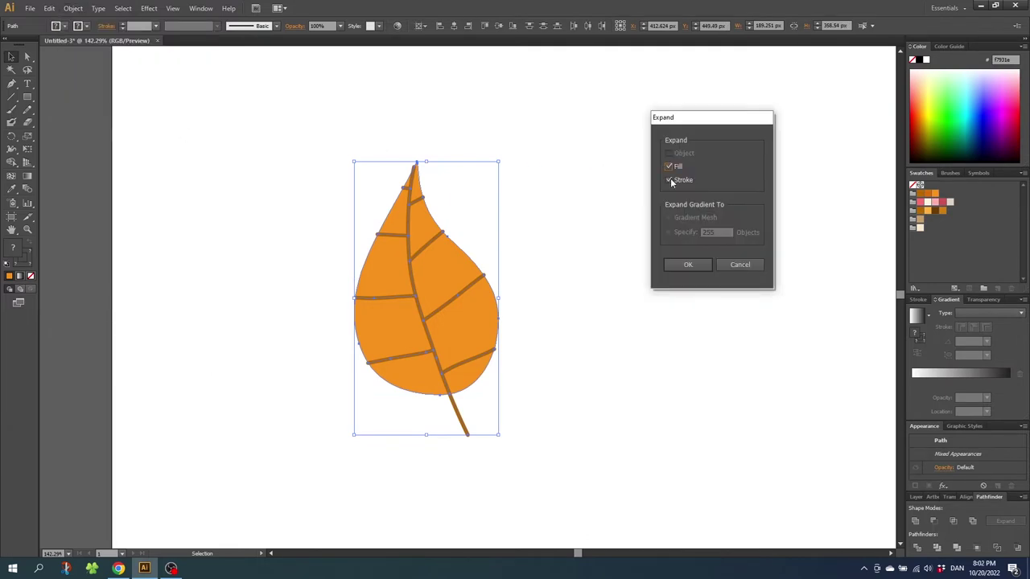
pyautogui.click(687, 265)
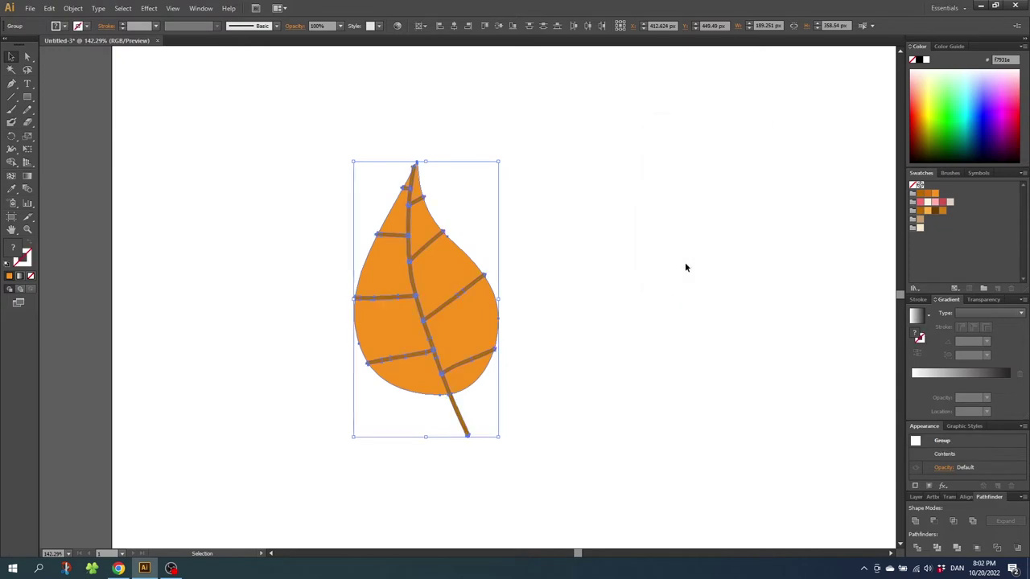
# - Zoom in closer on the expanded leaf, then deselect it to review
pyautogui.click(27, 229)
pyautogui.moveTo(301, 133); pyautogui.dragTo(543, 448)
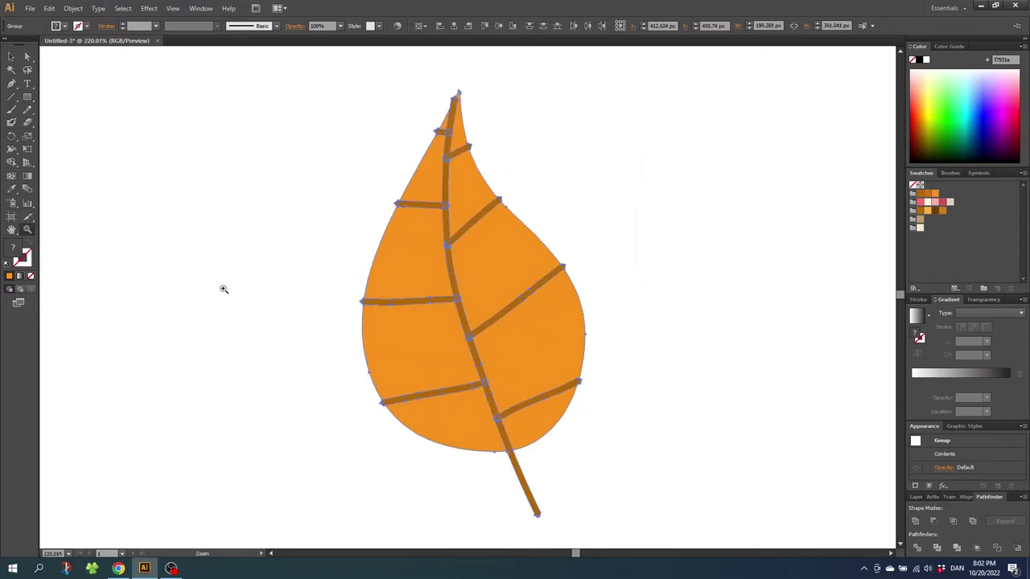
pyautogui.click(12, 164)
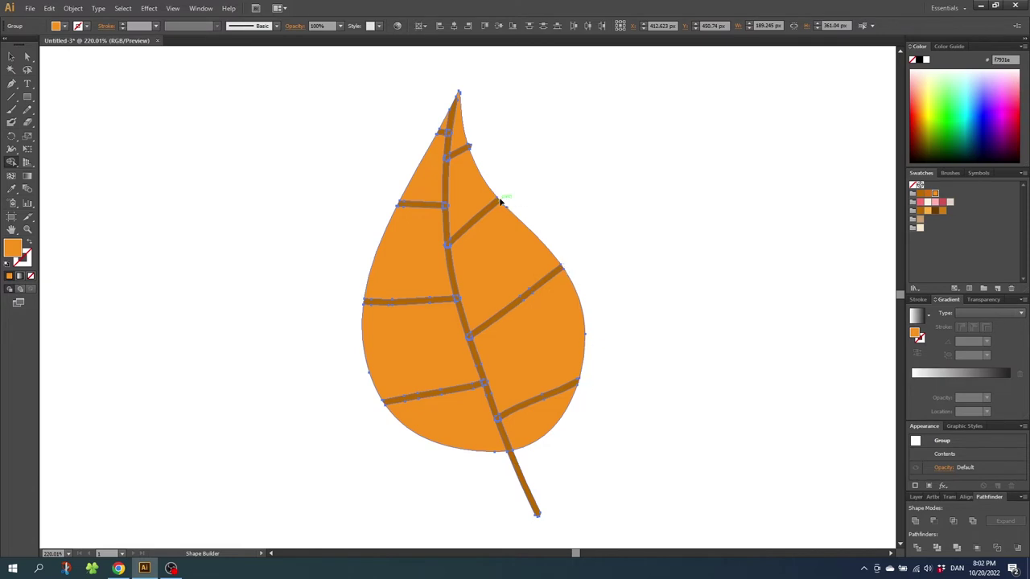
pyautogui.press('v')
pyautogui.click(302, 180)
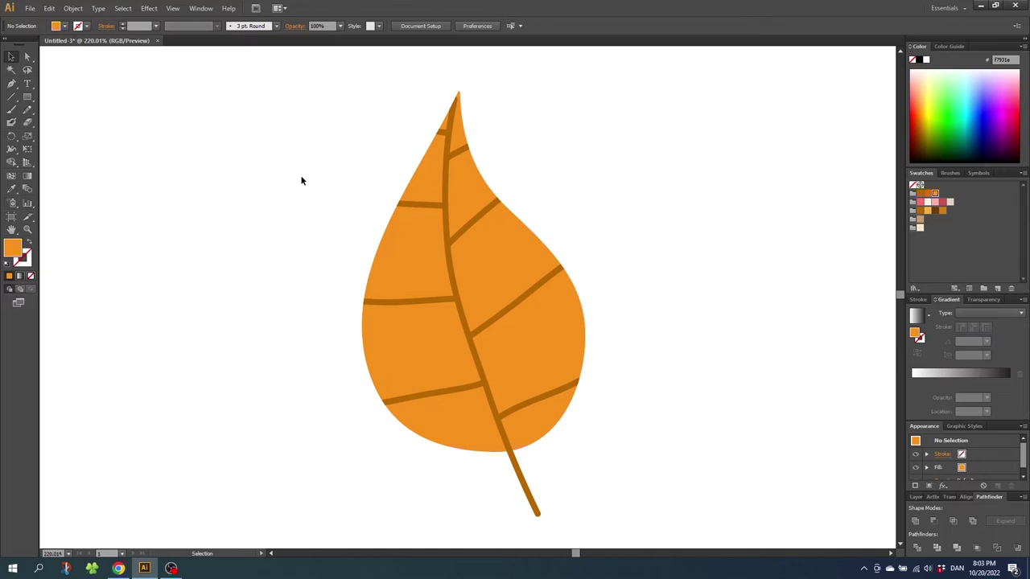
# - Copy the leaf, paste it in front, and nudge the copy slightly right
pyautogui.click(405, 246)
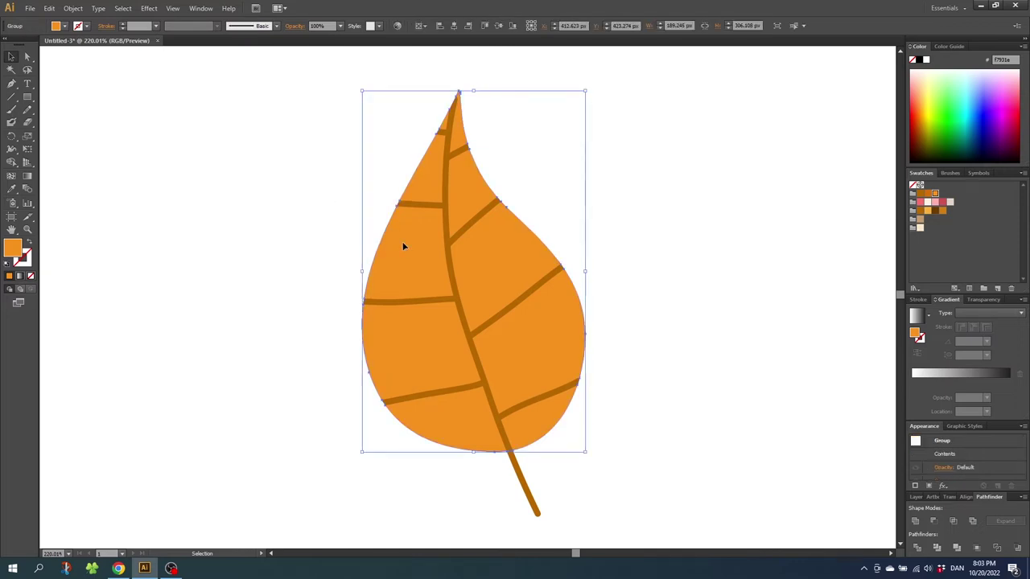
pyautogui.click(49, 9)
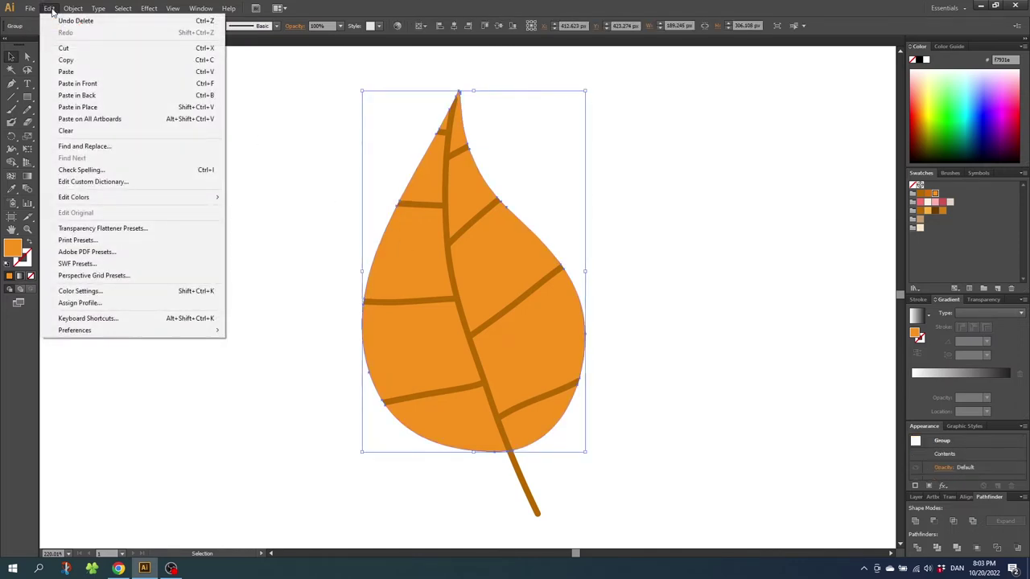
pyautogui.click(67, 60)
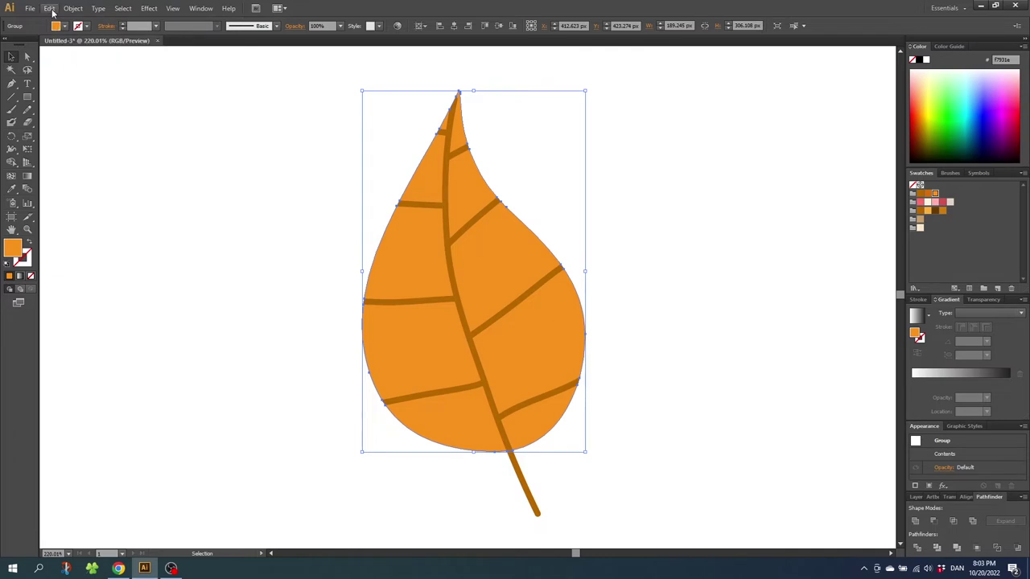
pyautogui.click(49, 9)
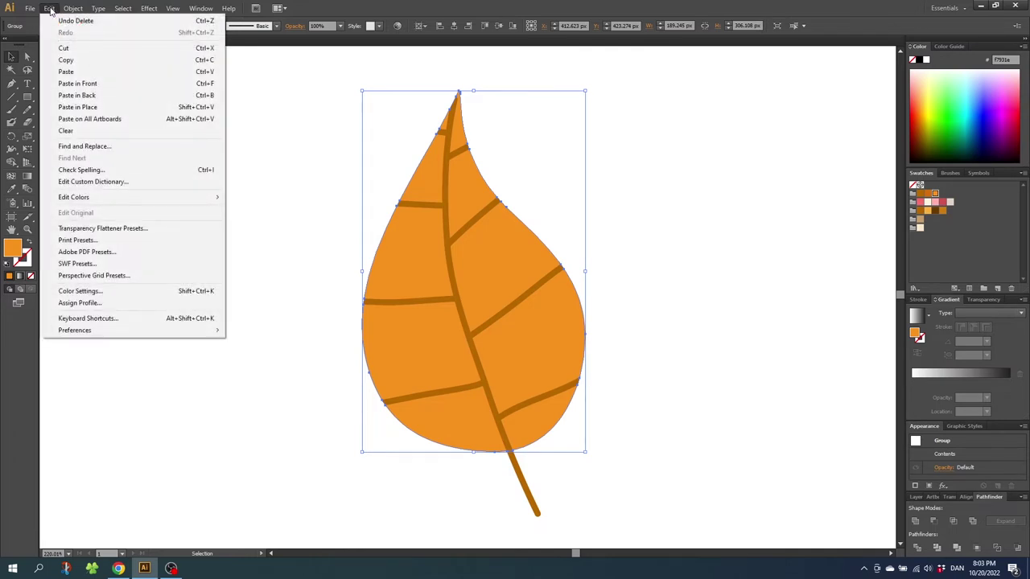
pyautogui.click(78, 83)
pyautogui.click(49, 9)
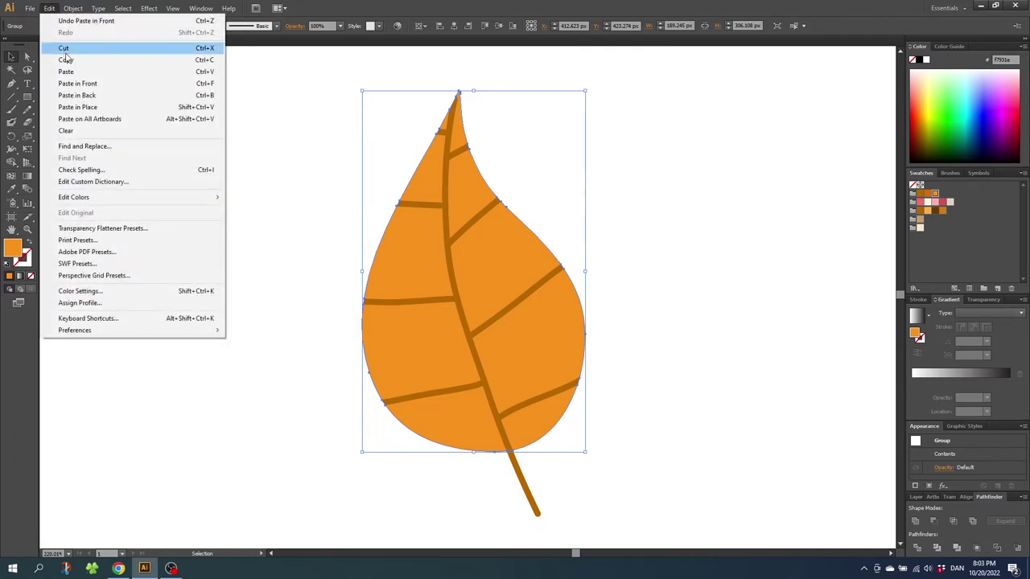
pyautogui.click(77, 83)
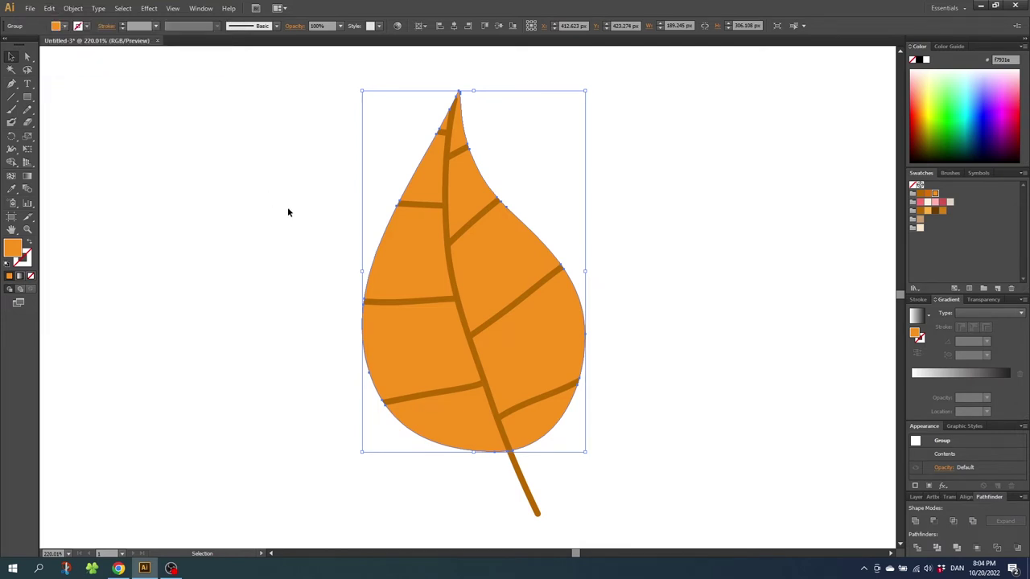
pyautogui.moveTo(399, 256); pyautogui.dragTo(600, 238)
pyautogui.moveTo(451, 249); pyautogui.dragTo(305, 221)
pyautogui.hotkey('ctrl', 'z')
pyautogui.hotkey('ctrl', 'z')
pyautogui.hotkey('ctrl', 'z')
pyautogui.hotkey('ctrl', 'z')
pyautogui.press('Right')
pyautogui.press('Right')
pyautogui.press('Right')
pyautogui.press('Right')
pyautogui.press('Right')
pyautogui.press('Right')
pyautogui.press('Right')
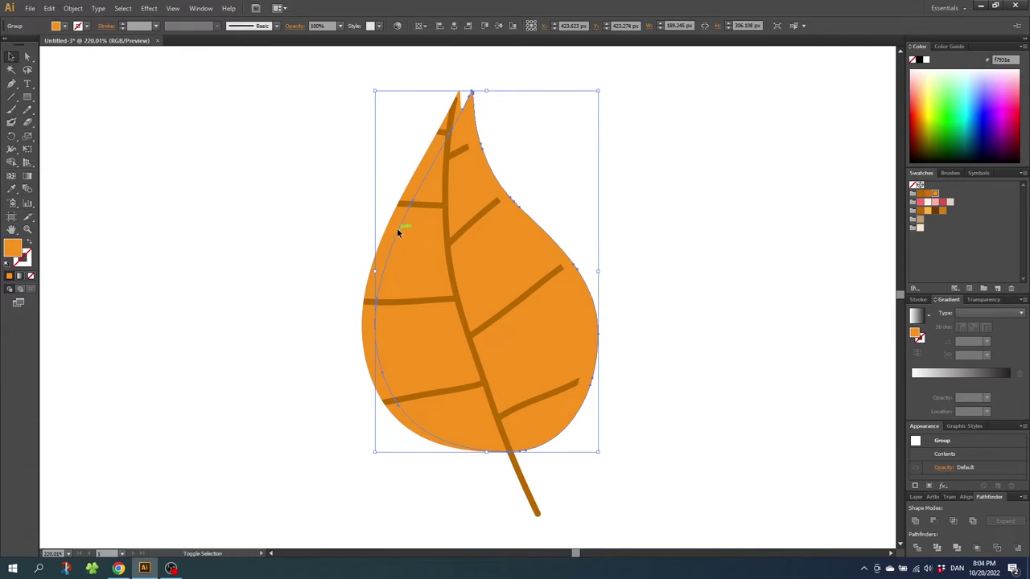
# - Trim the extra right sliver with Shape Builder and fill the left sliver dark orange
pyautogui.keyDown('shift'); pyautogui.click(395, 230); pyautogui.keyUp('shift')
pyautogui.keyDown('shift'); pyautogui.click(394, 230); pyautogui.keyUp('shift')
pyautogui.click(12, 162)
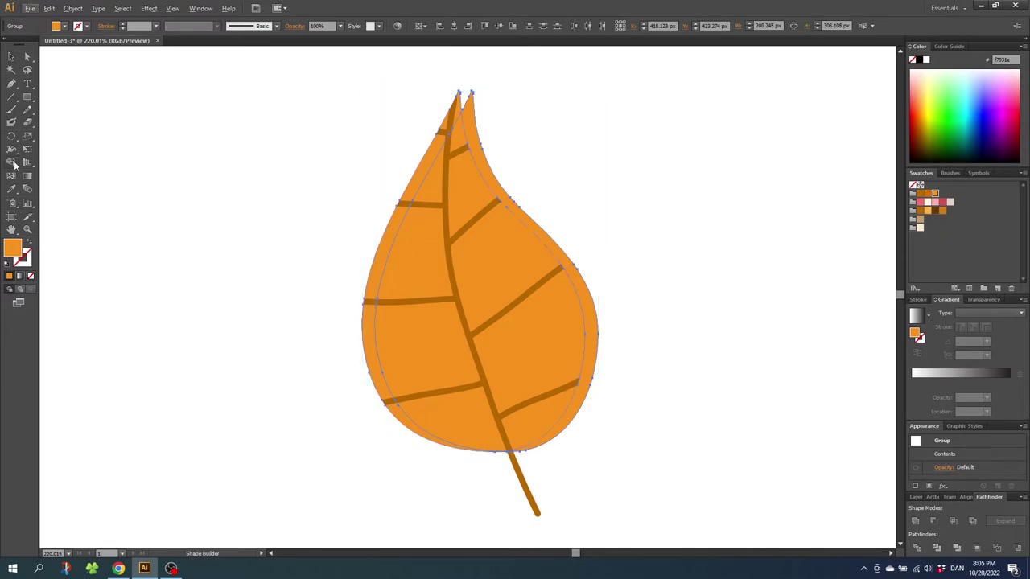
pyautogui.moveTo(515, 145); pyautogui.dragTo(451, 256)
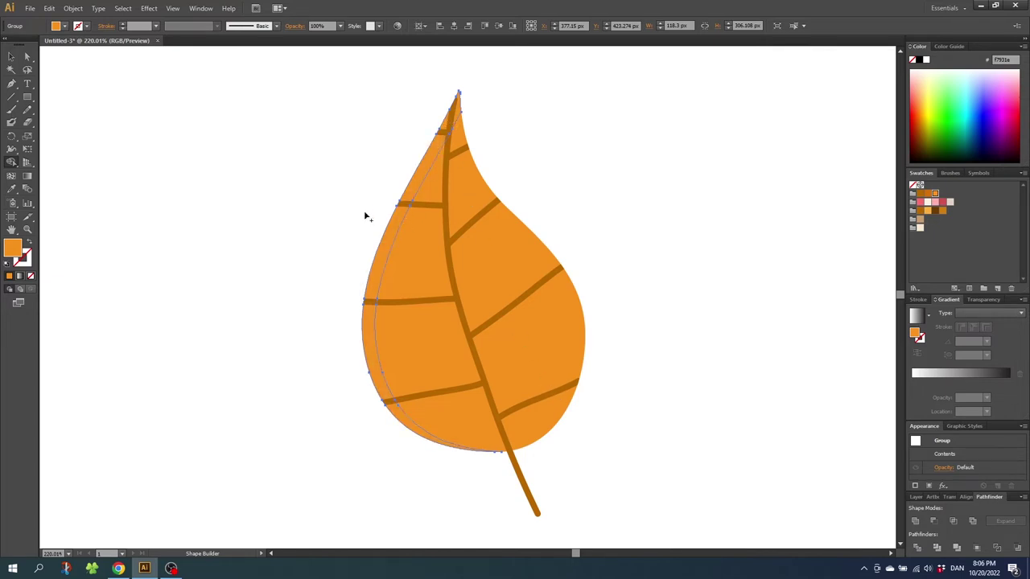
pyautogui.click(11, 56)
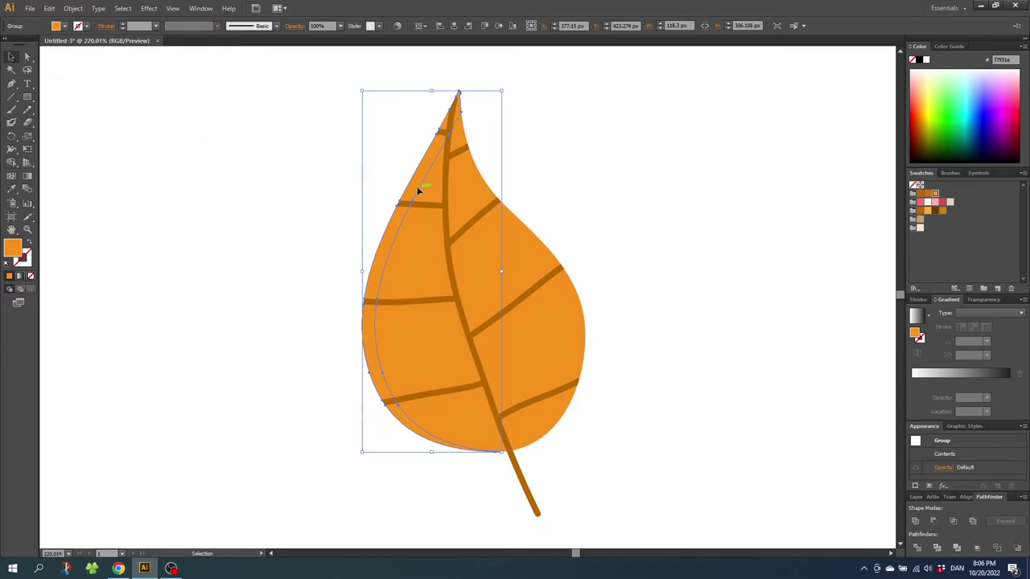
pyautogui.click(926, 195)
pyautogui.click(652, 270)
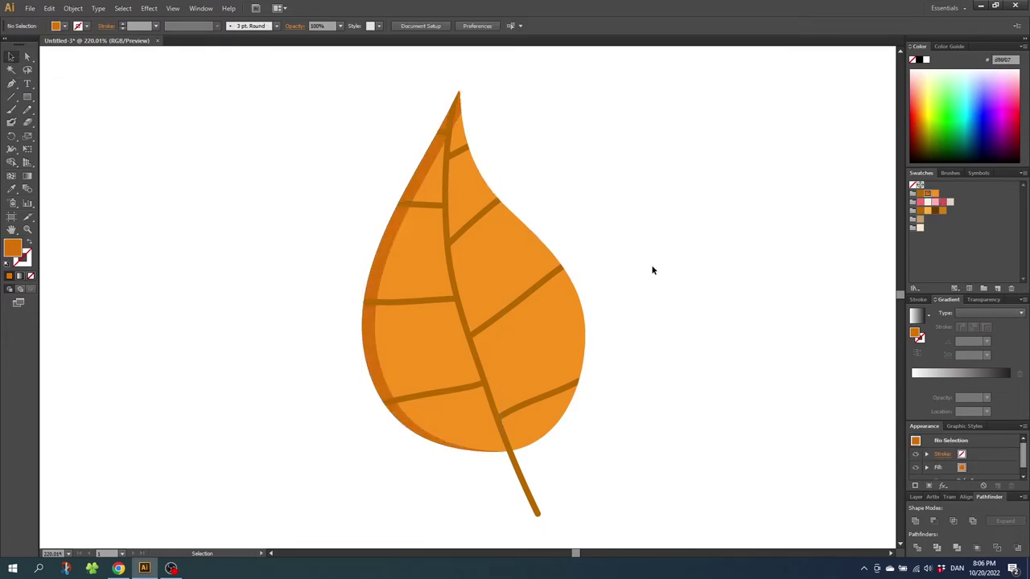
# - Zoom out to the full artboard and drag the leaf to the top-left
pyautogui.doubleClick(28, 229)
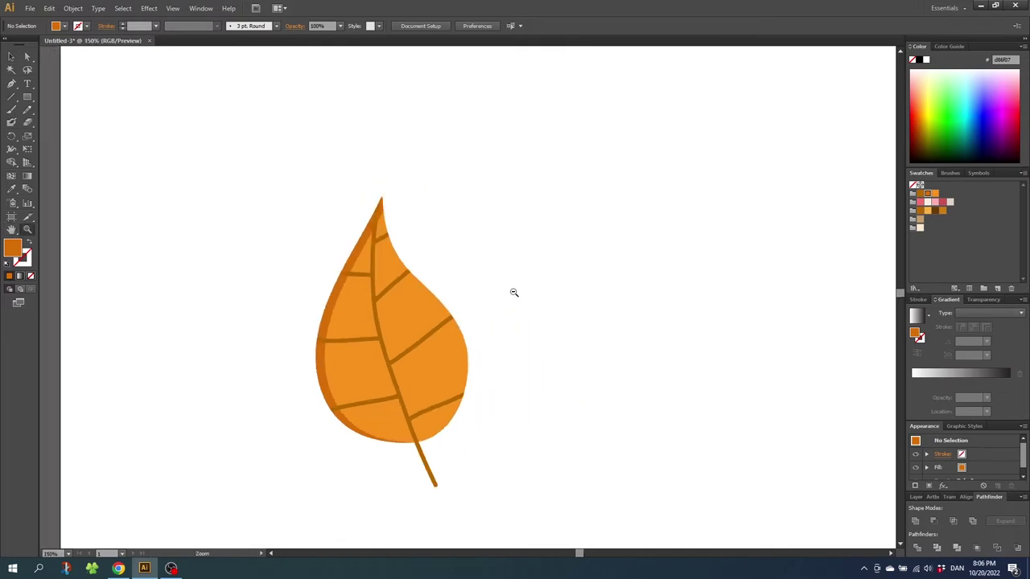
pyautogui.click(11, 56)
pyautogui.moveTo(290, 209); pyautogui.dragTo(494, 443)
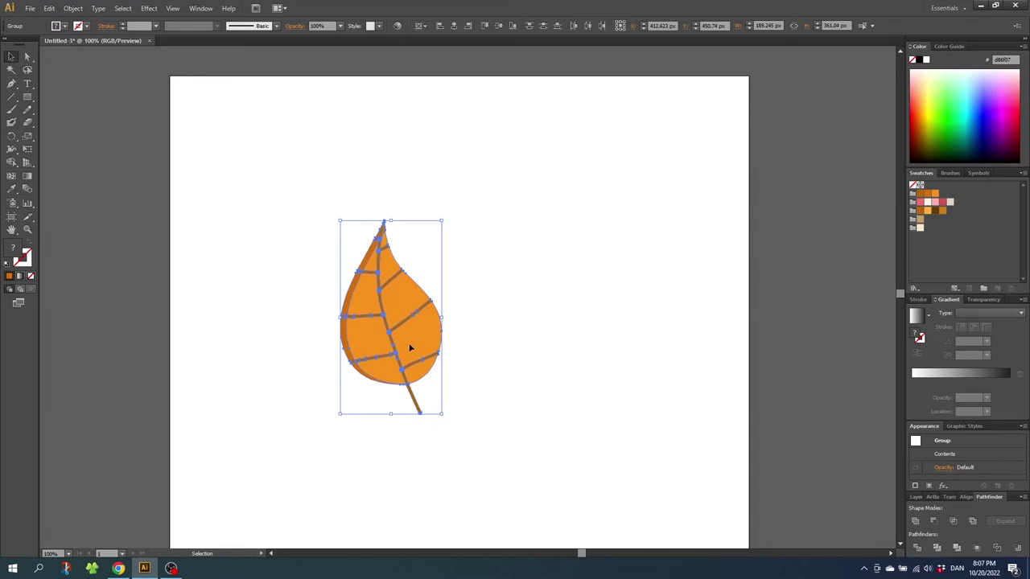
pyautogui.moveTo(418, 342); pyautogui.dragTo(283, 218)
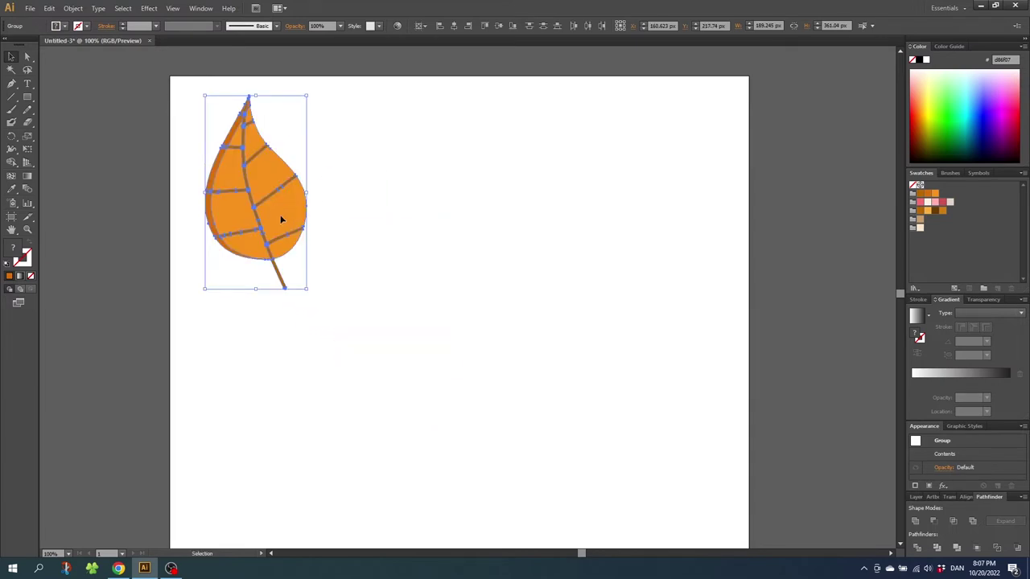
# - Group the leaf's parts and settle the group near the top-left corner
pyautogui.rightClick(259, 204)
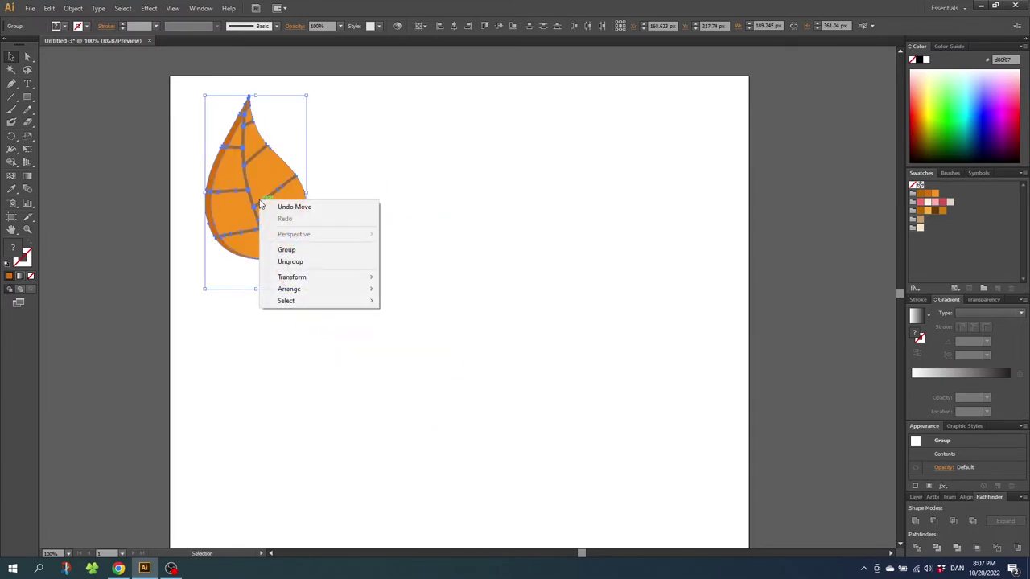
pyautogui.click(277, 246)
pyautogui.click(322, 241)
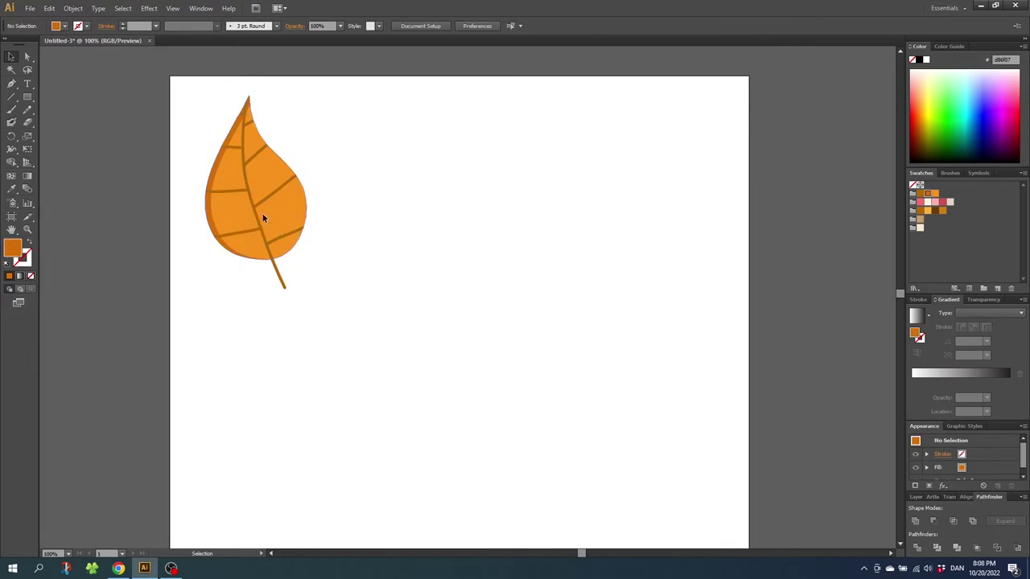
pyautogui.click(260, 220)
pyautogui.moveTo(260, 221); pyautogui.dragTo(280, 203)
pyautogui.moveTo(259, 210); pyautogui.dragTo(260, 211)
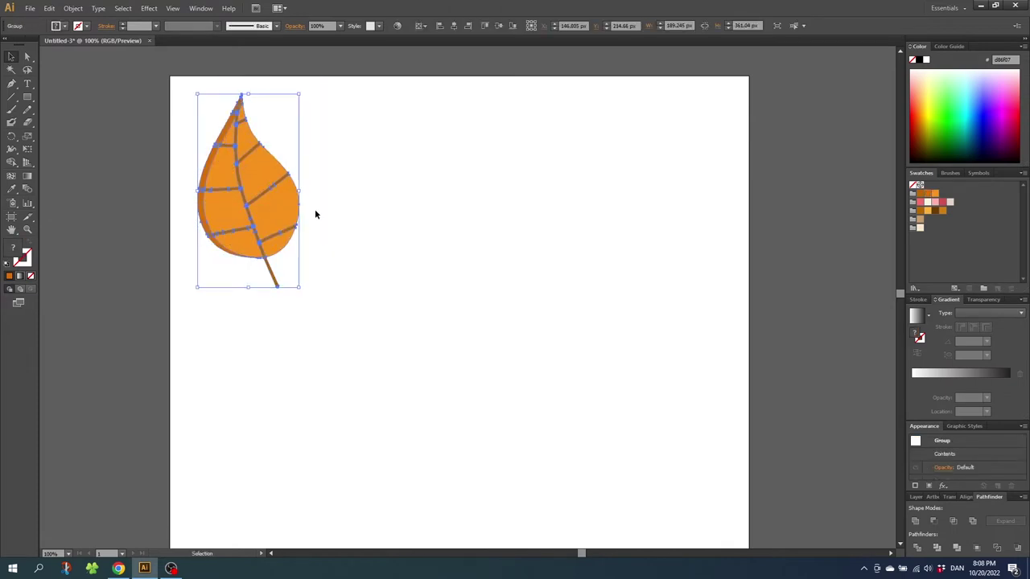
pyautogui.click(326, 224)
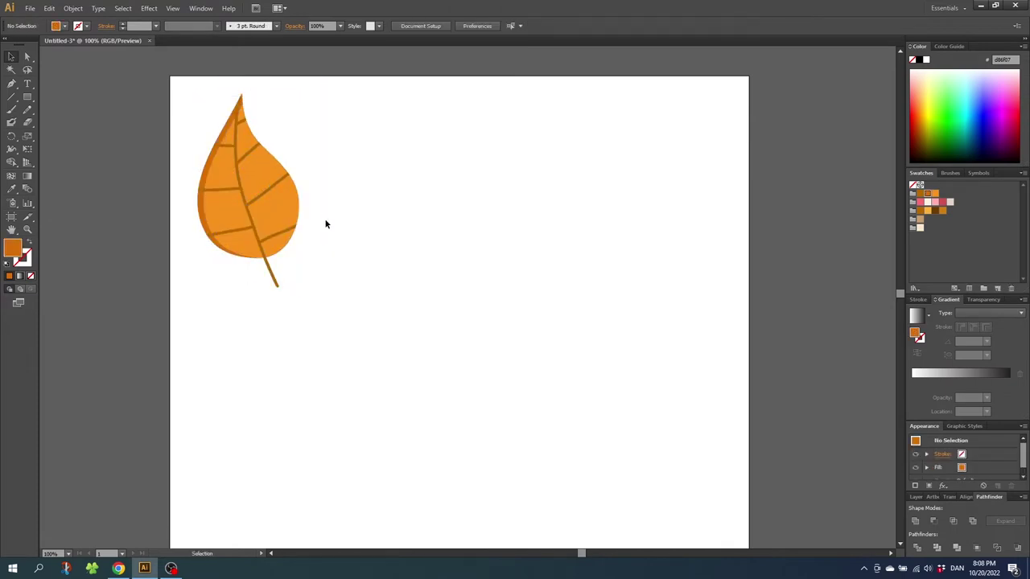
# - Pencil a bulb-shaped stem beside the leaf, fill it light cream, and sketch a cap above
pyautogui.click(28, 110)
pyautogui.moveTo(466, 245)
pyautogui.mouseDown()
pyautogui.moveTo(460, 296)
pyautogui.moveTo(441, 323)
pyautogui.moveTo(455, 356)
pyautogui.moveTo(500, 366)
pyautogui.moveTo(533, 342)
pyautogui.moveTo(501, 272)
pyautogui.moveTo(497, 223)
pyautogui.moveTo(466, 234)
pyautogui.mouseUp()
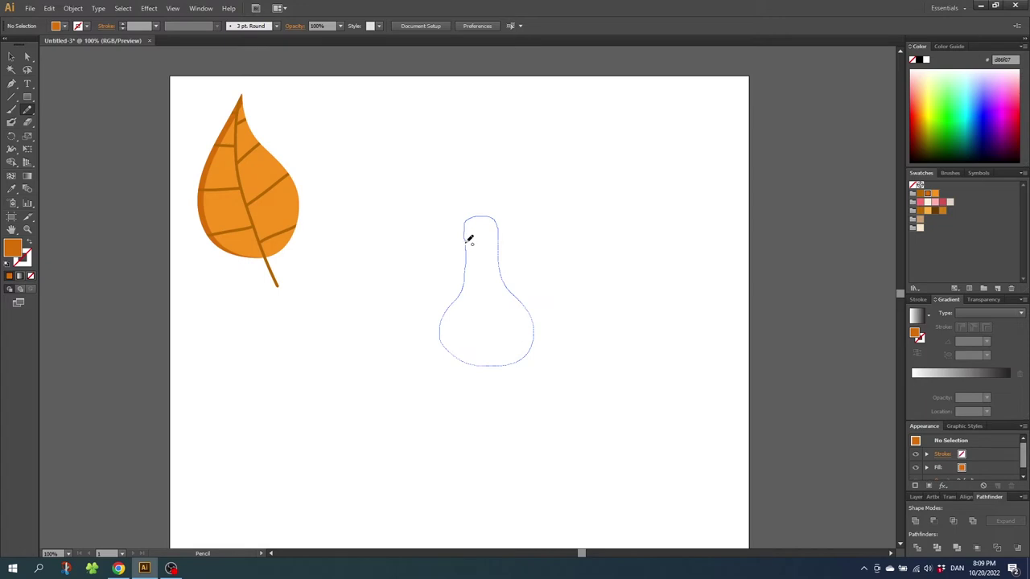
pyautogui.moveTo(466, 242); pyautogui.dragTo(467, 239)
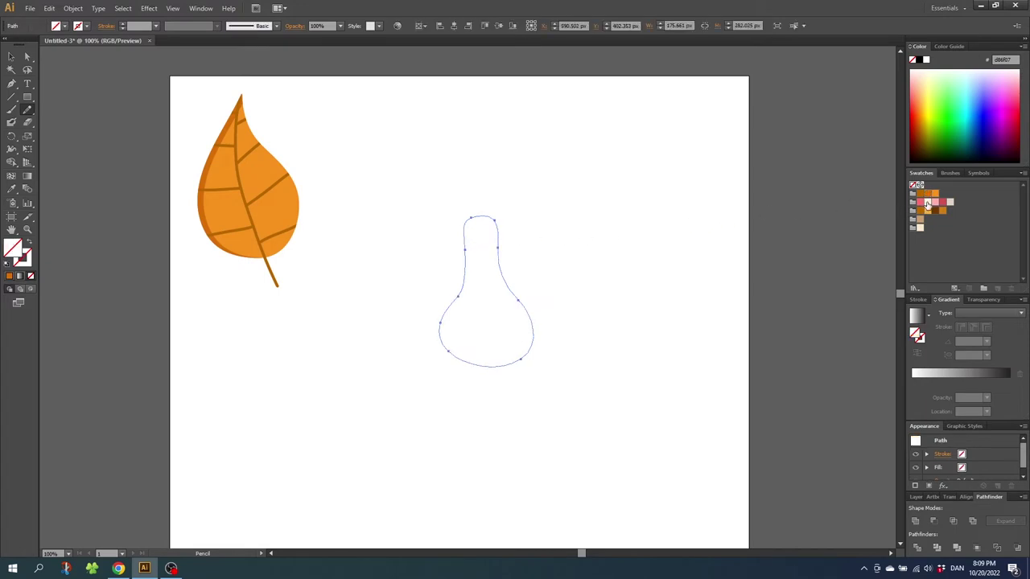
pyautogui.click(927, 203)
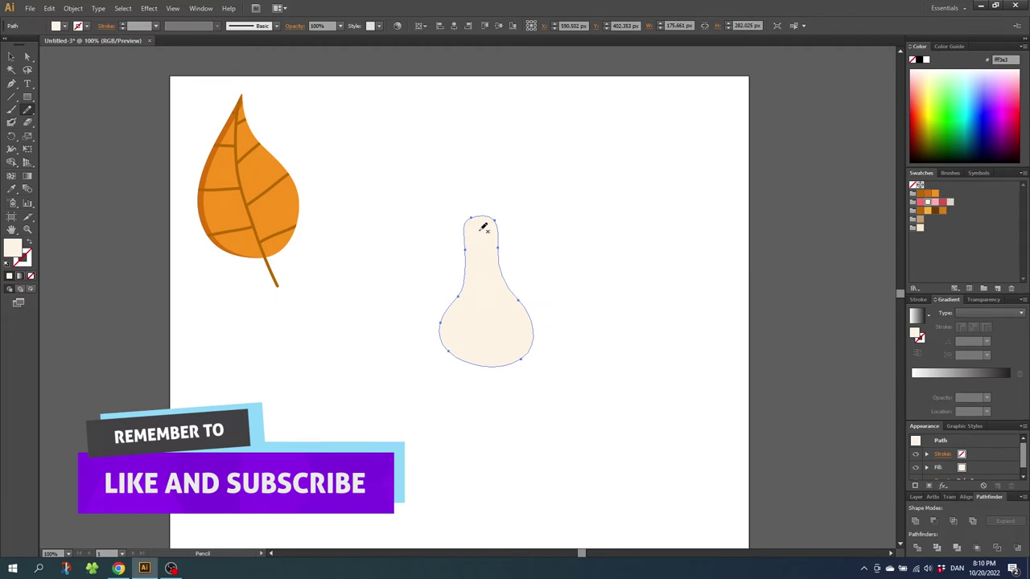
pyautogui.moveTo(484, 230)
pyautogui.mouseDown()
pyautogui.moveTo(396, 229)
pyautogui.moveTo(399, 205)
pyautogui.moveTo(412, 193)
pyautogui.moveTo(499, 174)
pyautogui.moveTo(549, 187)
pyautogui.moveTo(566, 204)
pyautogui.moveTo(572, 225)
pyautogui.moveTo(555, 240)
pyautogui.moveTo(497, 235)
pyautogui.mouseUp()
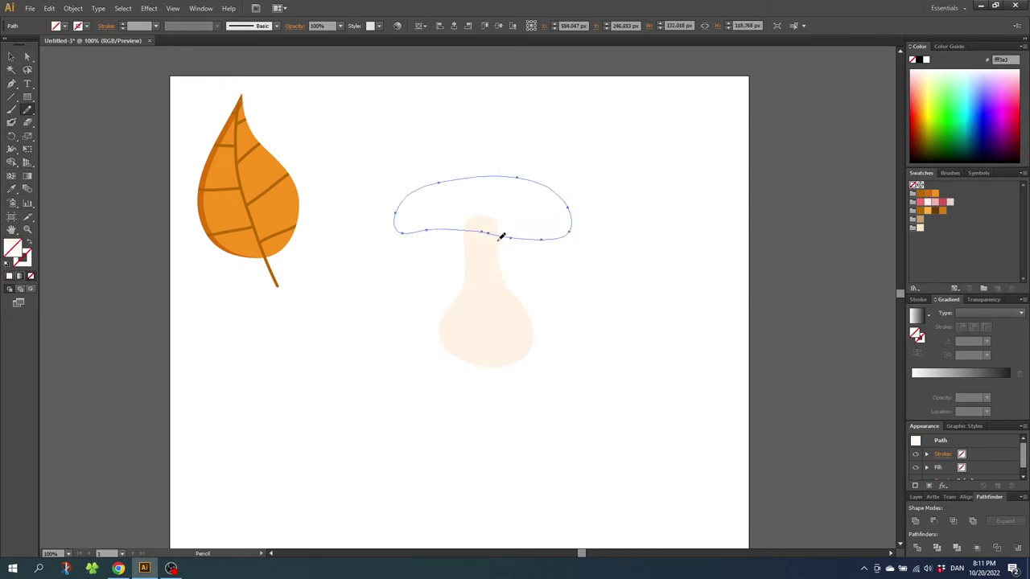
# - Fill the cap coral red and place a shrunken light pink spot circle on it
pyautogui.click(922, 203)
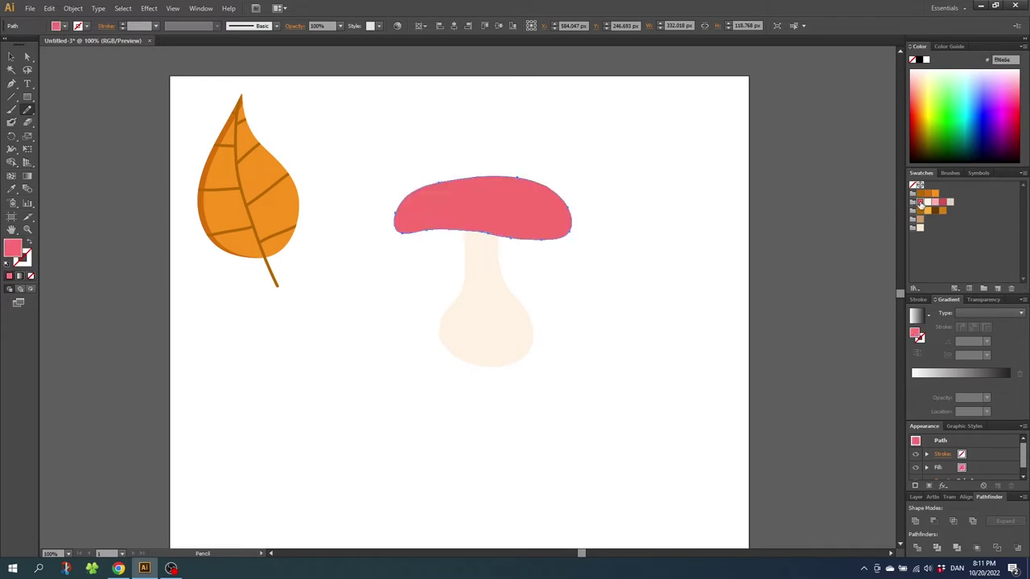
pyautogui.moveTo(683, 148)
pyautogui.mouseDown()
pyautogui.moveTo(615, 175)
pyautogui.moveTo(663, 232)
pyautogui.moveTo(696, 189)
pyautogui.moveTo(689, 166)
pyautogui.mouseUp()
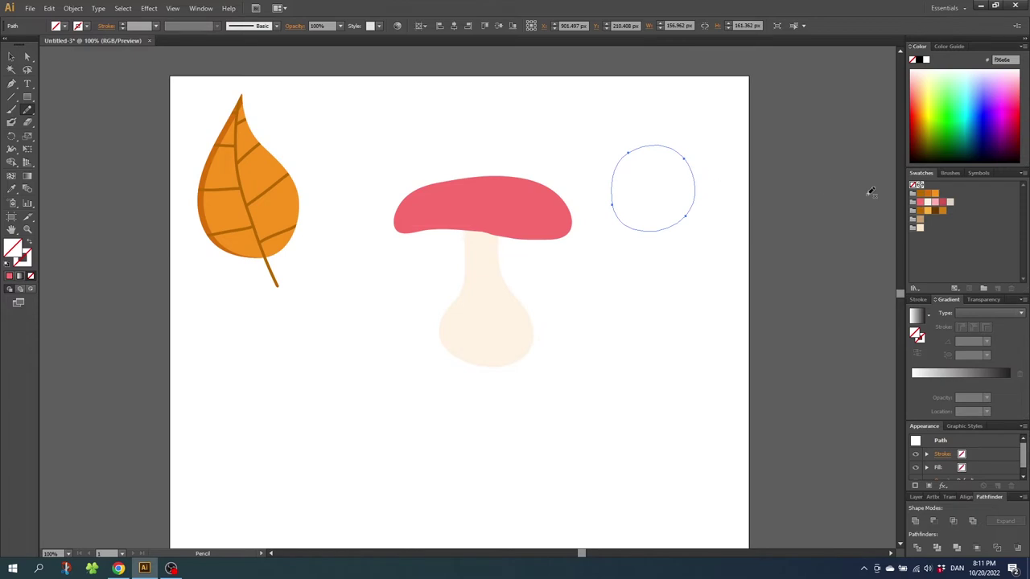
pyautogui.click(936, 204)
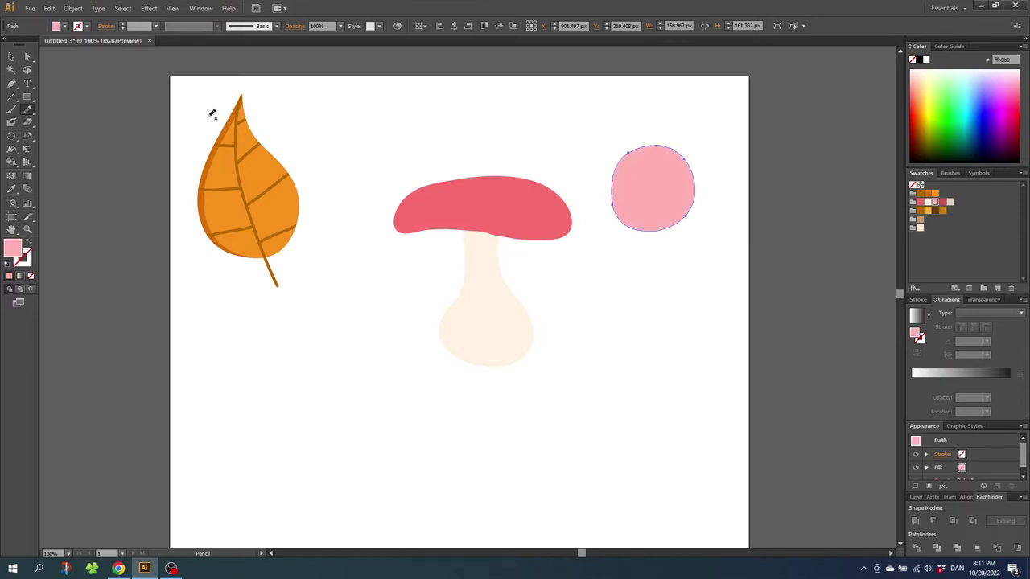
pyautogui.click(12, 58)
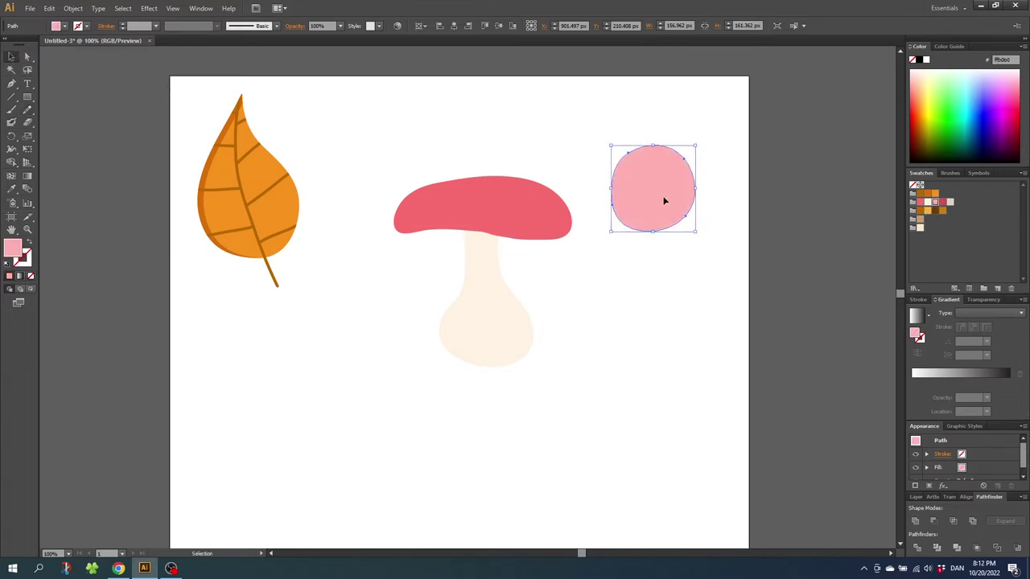
pyautogui.moveTo(665, 201); pyautogui.dragTo(565, 193)
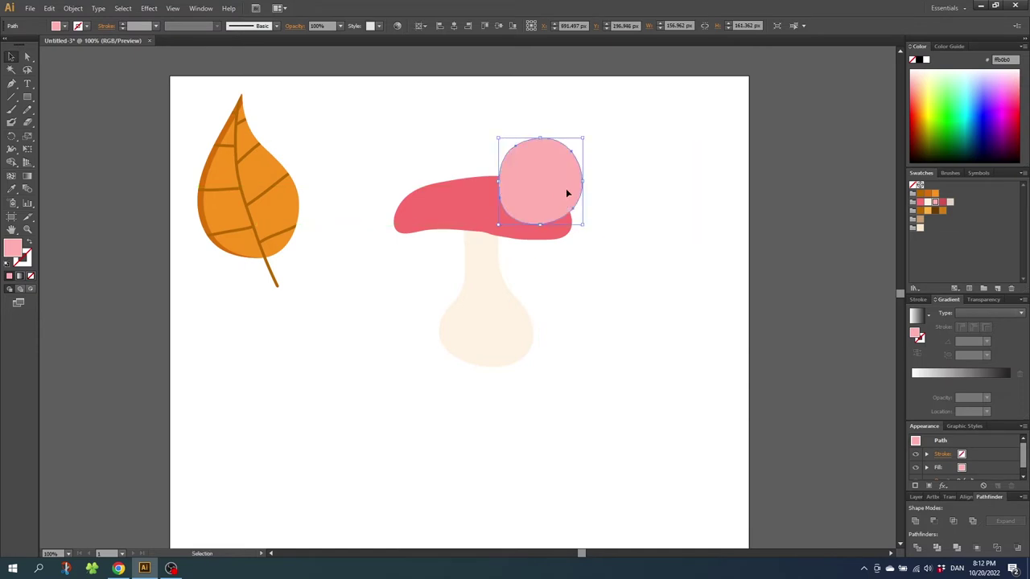
pyautogui.moveTo(583, 137); pyautogui.dragTo(566, 153)
# - Duplicate the spot onto the cap's left and top, then select all spots with the cap
pyautogui.moveTo(533, 190); pyautogui.dragTo(456, 194)
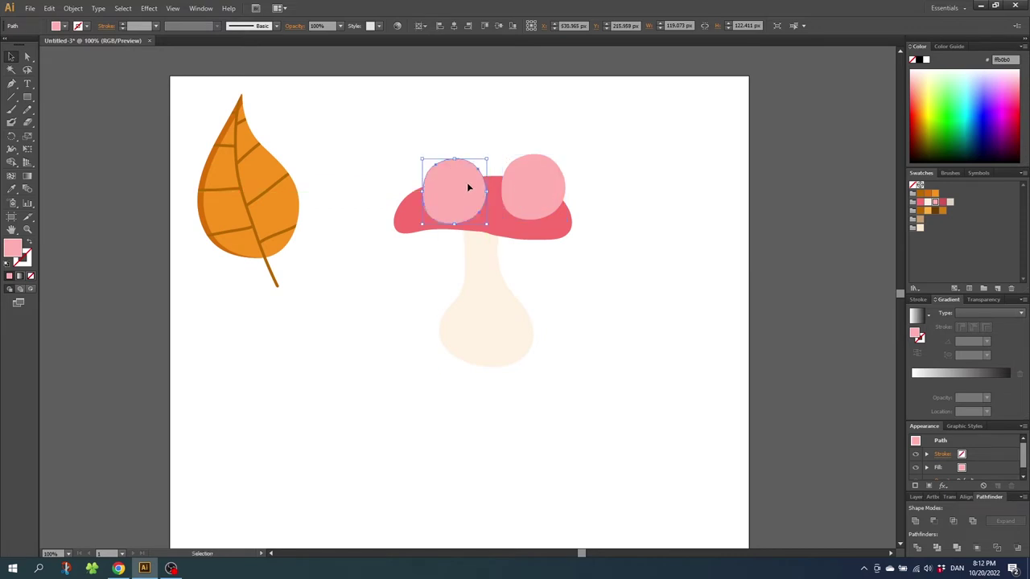
pyautogui.moveTo(469, 187); pyautogui.dragTo(476, 166)
pyautogui.moveTo(525, 192); pyautogui.dragTo(533, 204)
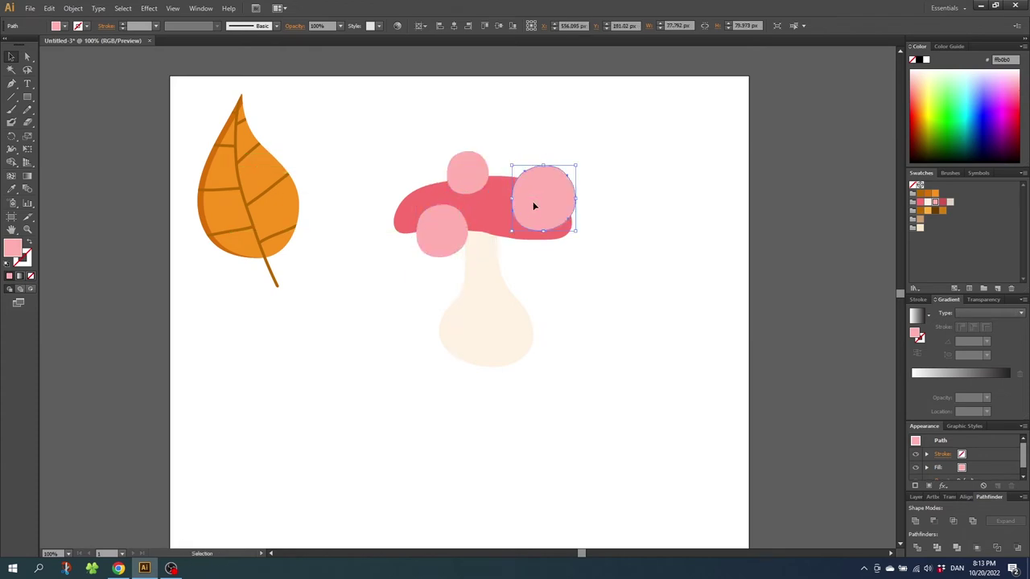
pyautogui.moveTo(471, 176); pyautogui.dragTo(479, 180)
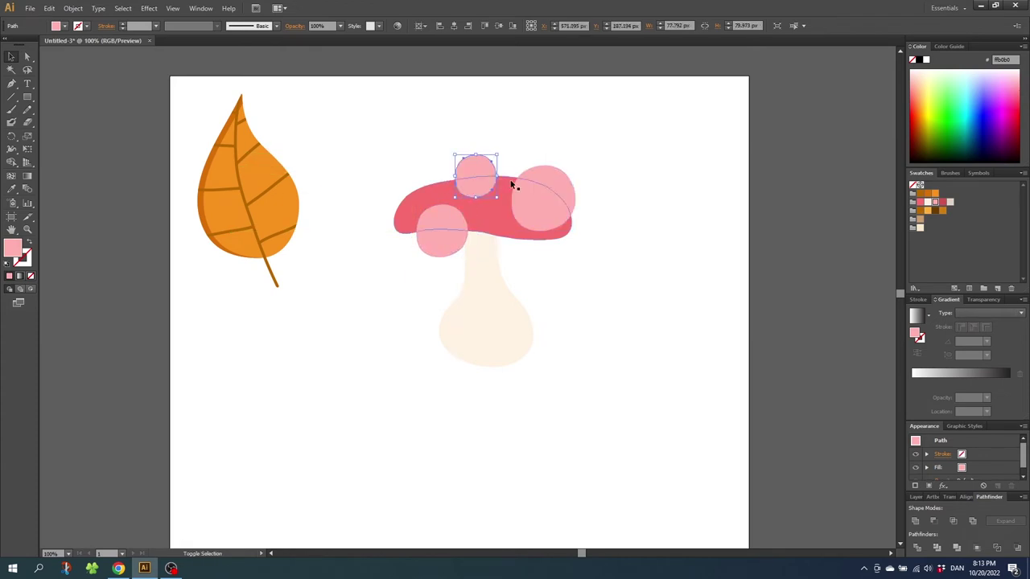
pyautogui.keyDown('shift'); pyautogui.click(535, 183); pyautogui.keyUp('shift')
pyautogui.keyDown('shift'); pyautogui.click(447, 231); pyautogui.keyUp('shift')
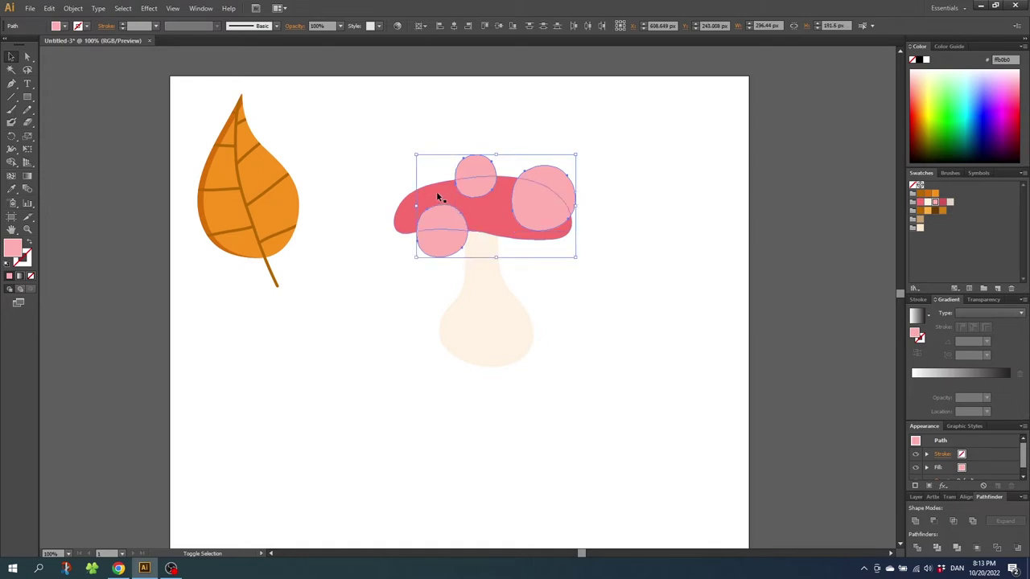
pyautogui.keyDown('shift'); pyautogui.click(436, 193); pyautogui.keyUp('shift')
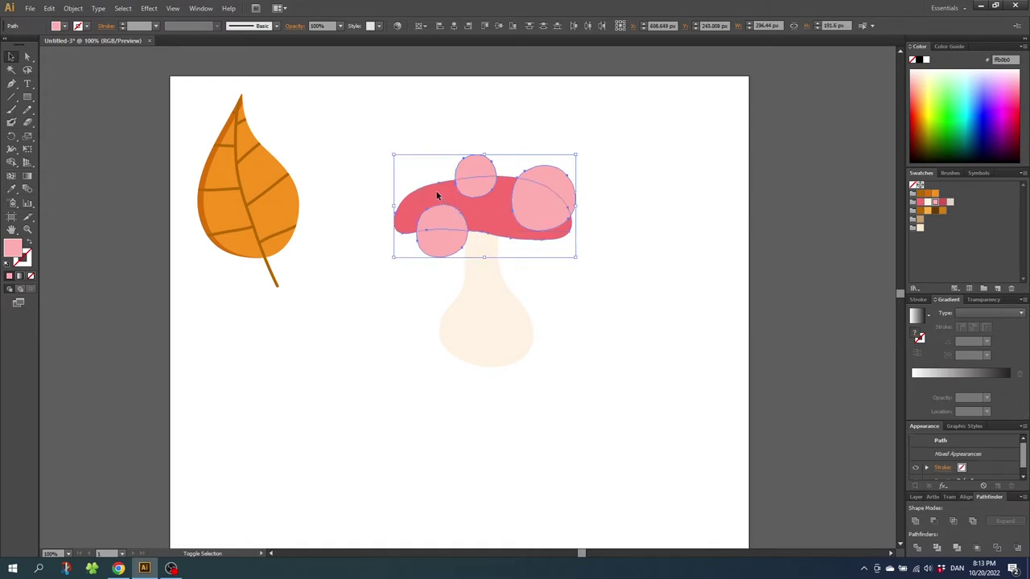
# - Delete the spot portions hanging outside the cap edge with Shape Builder
pyautogui.click(11, 162)
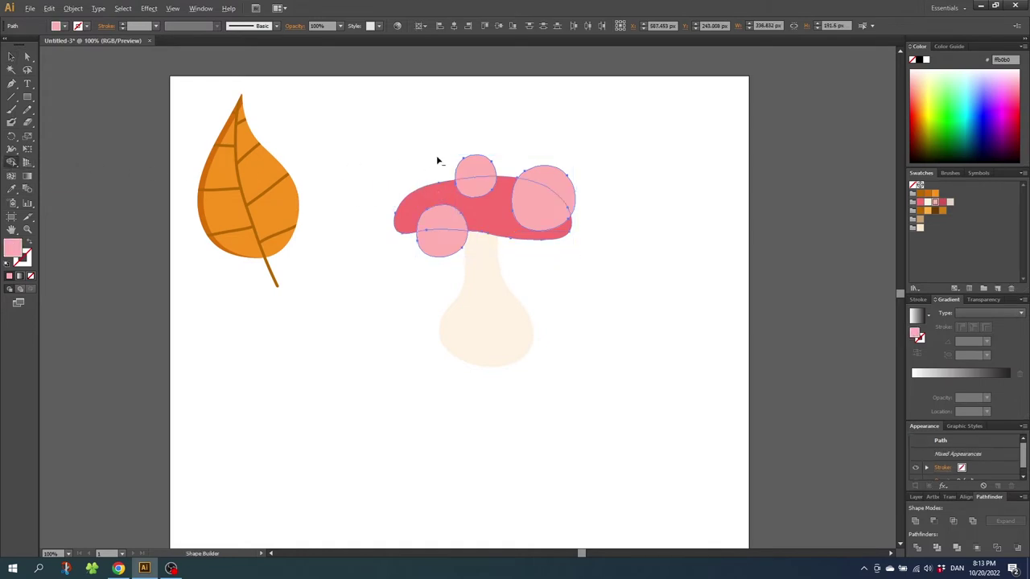
pyautogui.moveTo(442, 170); pyautogui.dragTo(520, 161)
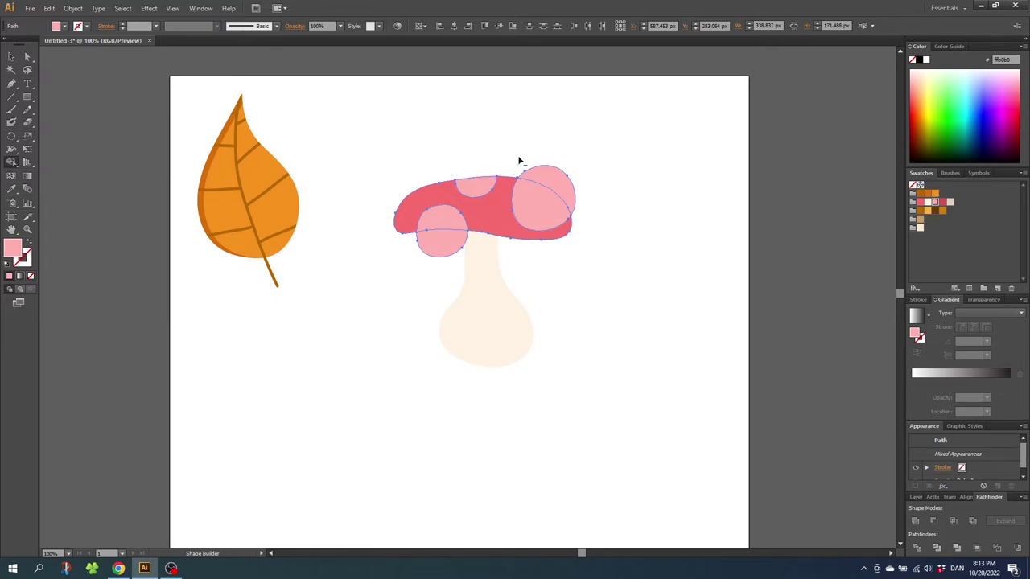
pyautogui.keyDown('alt'); pyautogui.click(543, 171); pyautogui.keyUp('alt')
pyautogui.keyDown('alt'); pyautogui.click(442, 251); pyautogui.keyUp('alt')
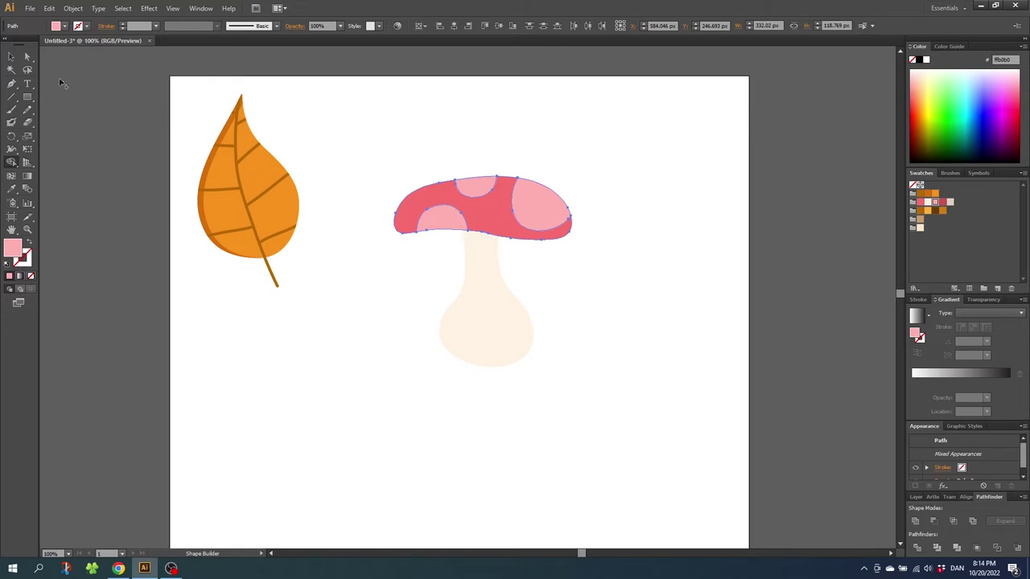
pyautogui.click(10, 58)
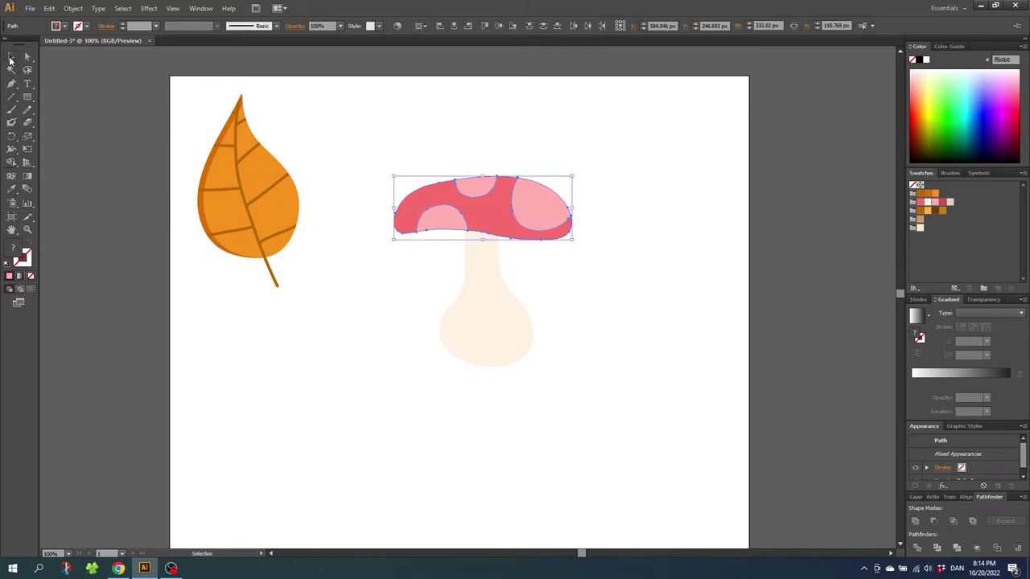
pyautogui.click(427, 168)
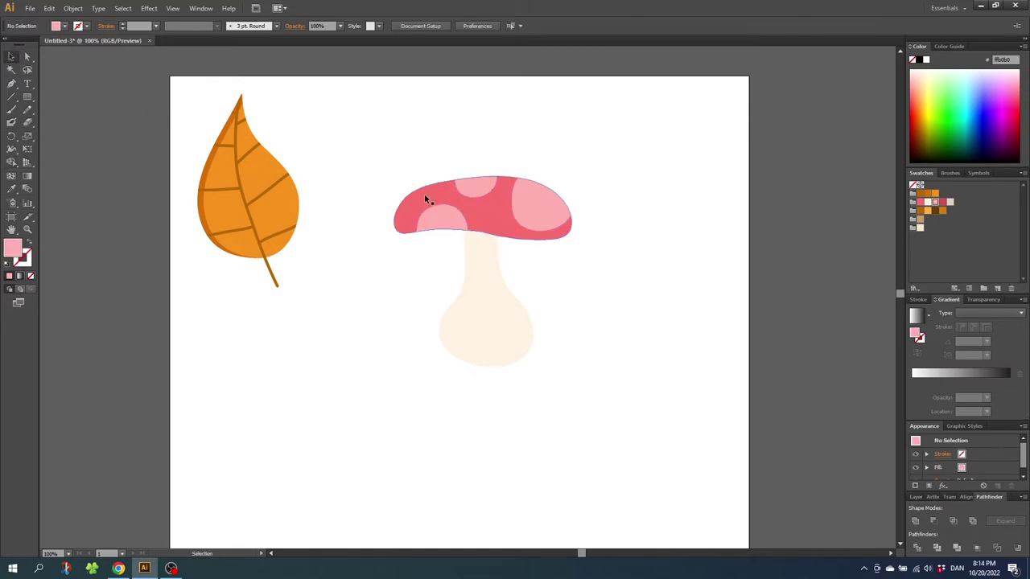
# - Copy the mushroom cap, paste it in front, then nudge and enlarge the copy
pyautogui.click(425, 200)
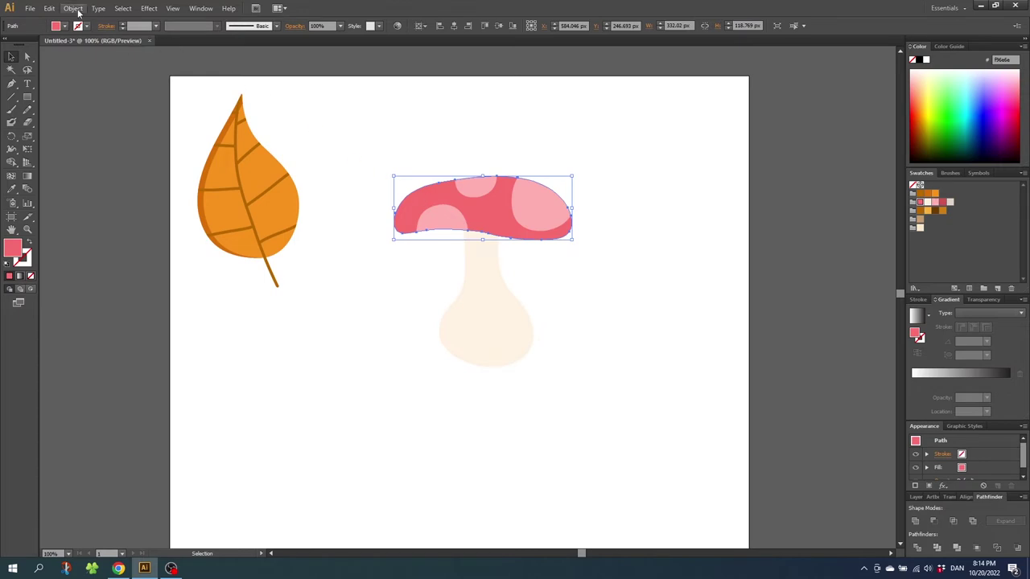
pyautogui.click(51, 7)
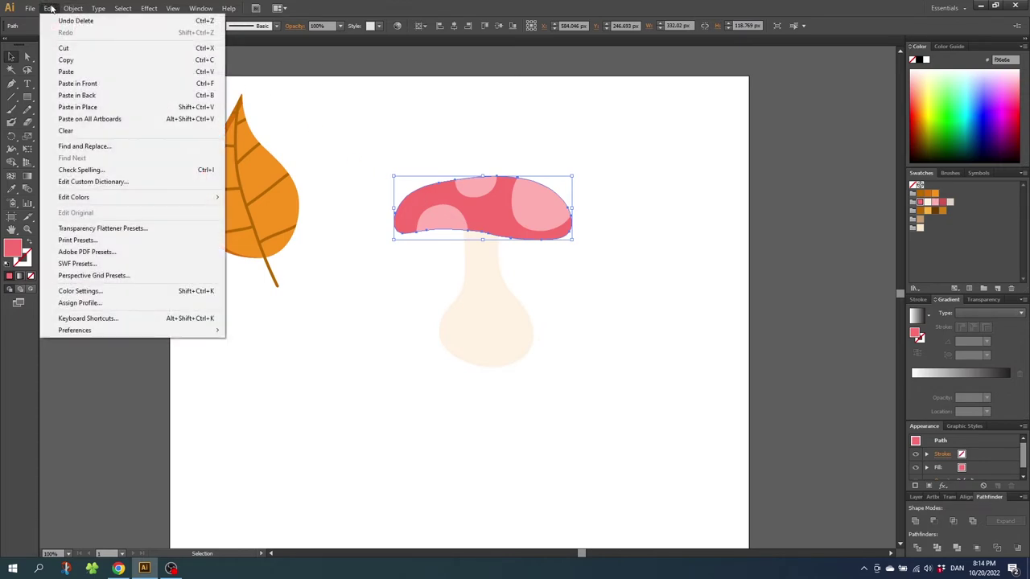
pyautogui.click(66, 60)
pyautogui.click(50, 8)
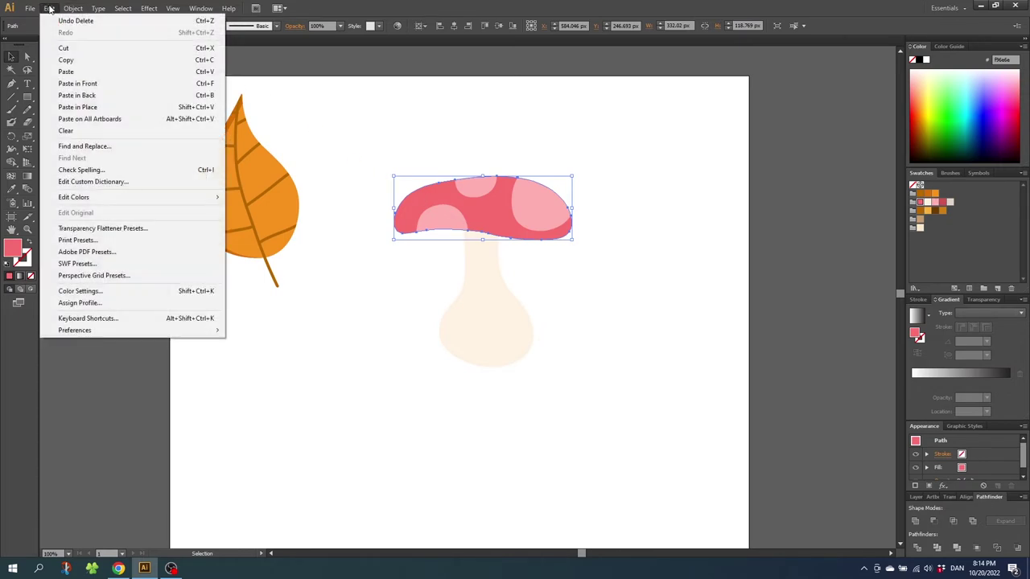
pyautogui.click(69, 84)
pyautogui.click(49, 8)
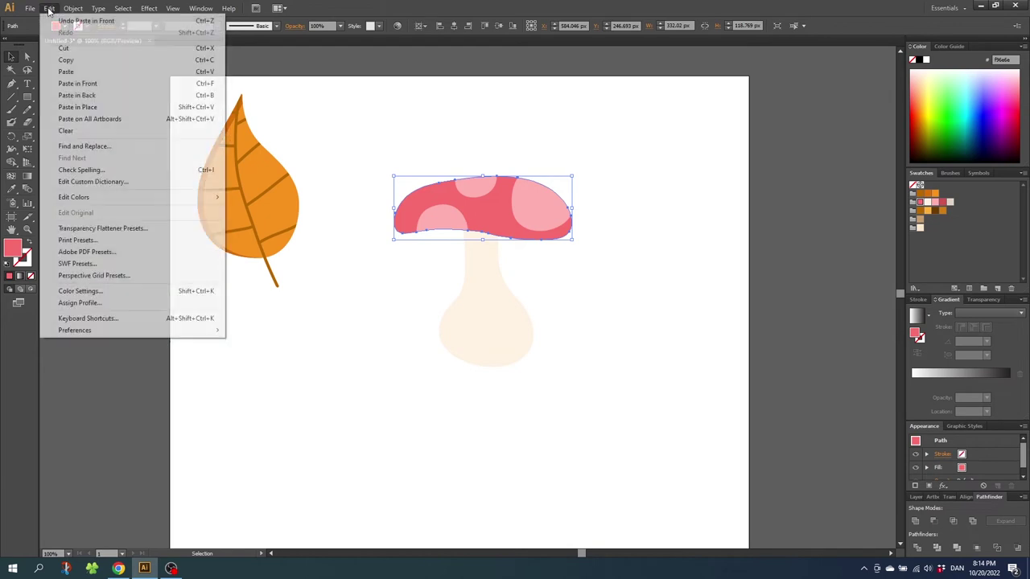
pyautogui.click(74, 84)
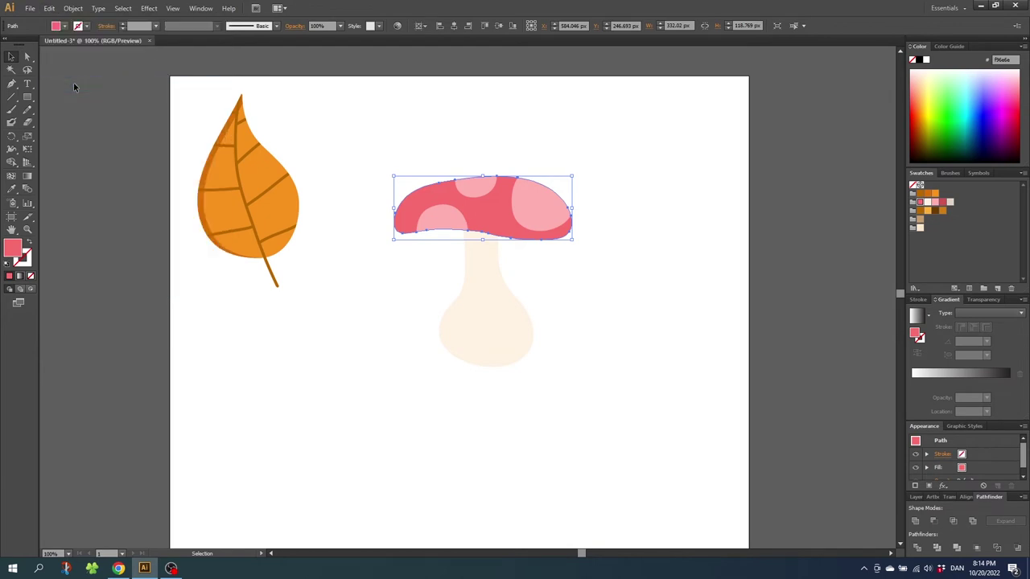
pyautogui.press('Right')
pyautogui.press('Right')
pyautogui.press('Right')
pyautogui.press('Right')
pyautogui.press('Right')
pyautogui.press('Right')
pyautogui.press('Right')
pyautogui.press('Right')
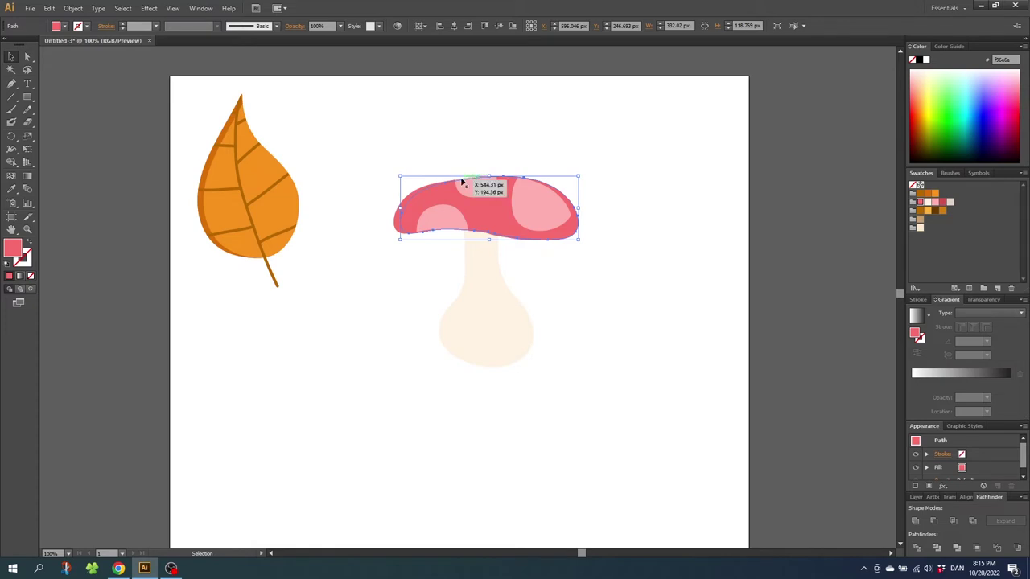
pyautogui.moveTo(580, 175); pyautogui.dragTo(584, 169)
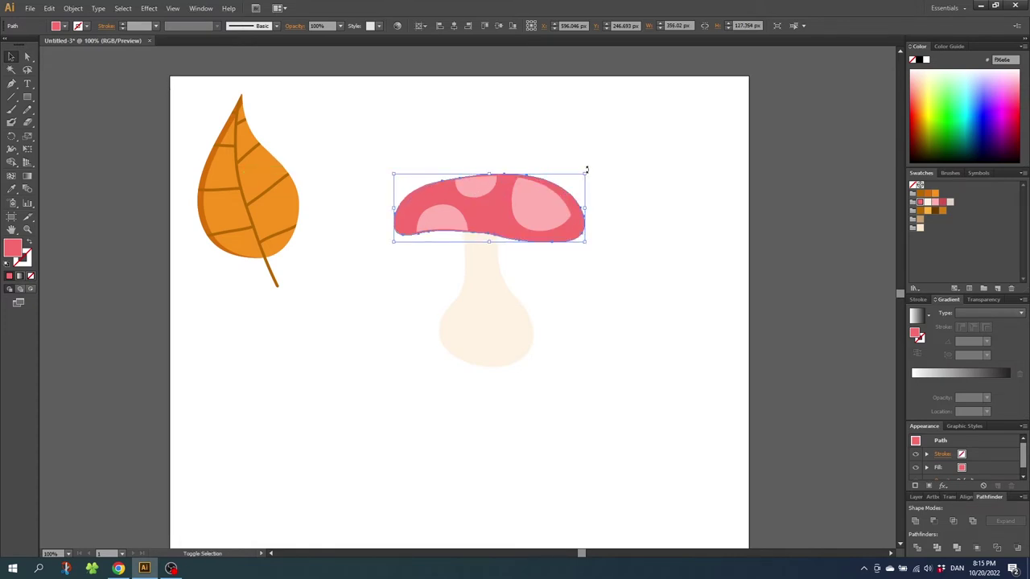
pyautogui.press('Right')
pyautogui.press('Right')
pyautogui.press('Right')
pyautogui.press('Right')
pyautogui.press('Right')
pyautogui.press('Right')
pyautogui.press('Right')
pyautogui.press('Right')
pyautogui.press('Right')
pyautogui.press('Right')
pyautogui.press('Right')
pyautogui.press('Right')
pyautogui.press('Right')
pyautogui.press('Right')
pyautogui.press('Up')
pyautogui.press('Up')
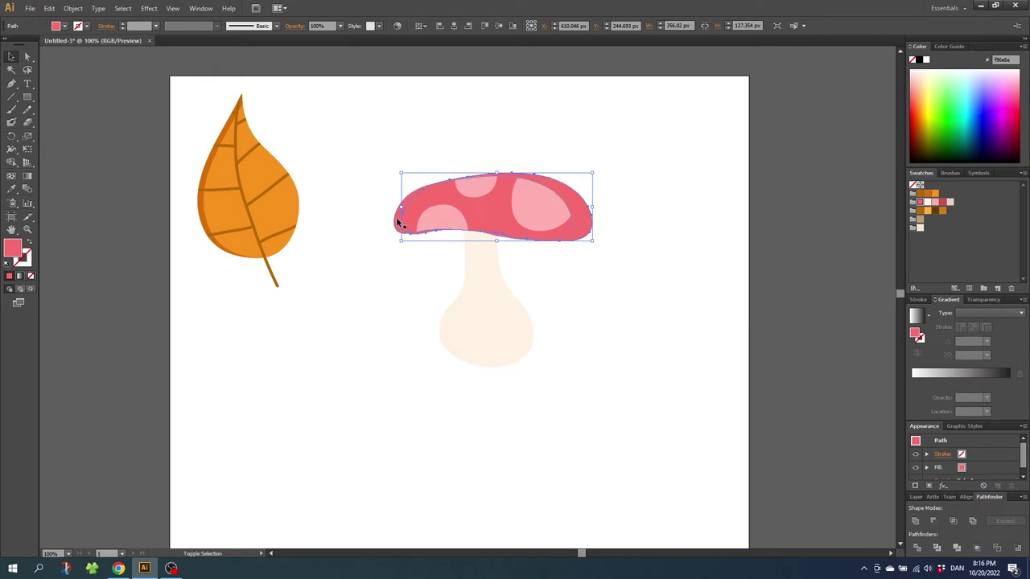
pyautogui.moveTo(395, 223); pyautogui.dragTo(396, 216)
# - Merge the overlapping cap regions with Shape Builder and colour the left sliver darker red
pyautogui.click(11, 162)
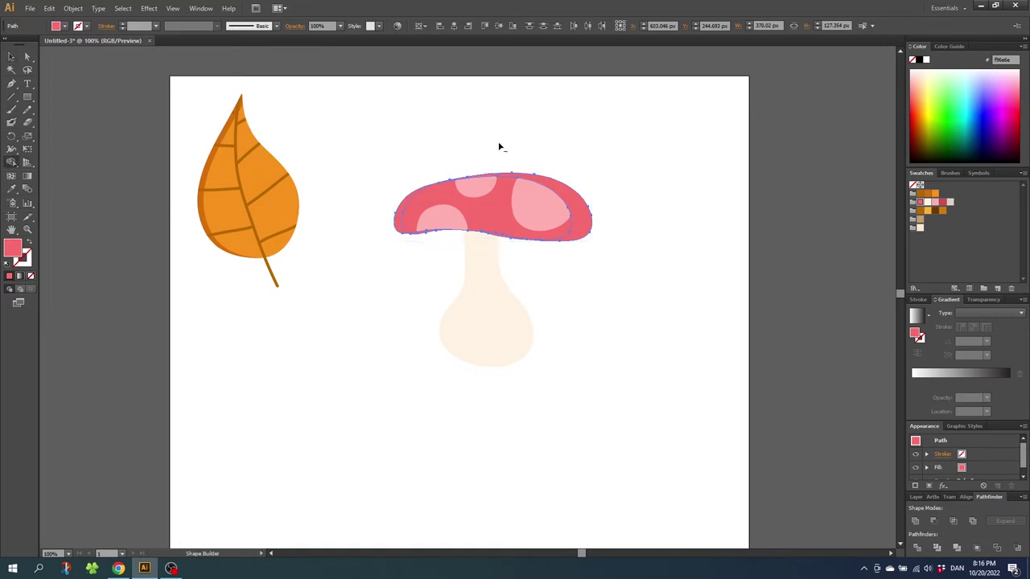
pyautogui.moveTo(505, 164); pyautogui.dragTo(531, 270)
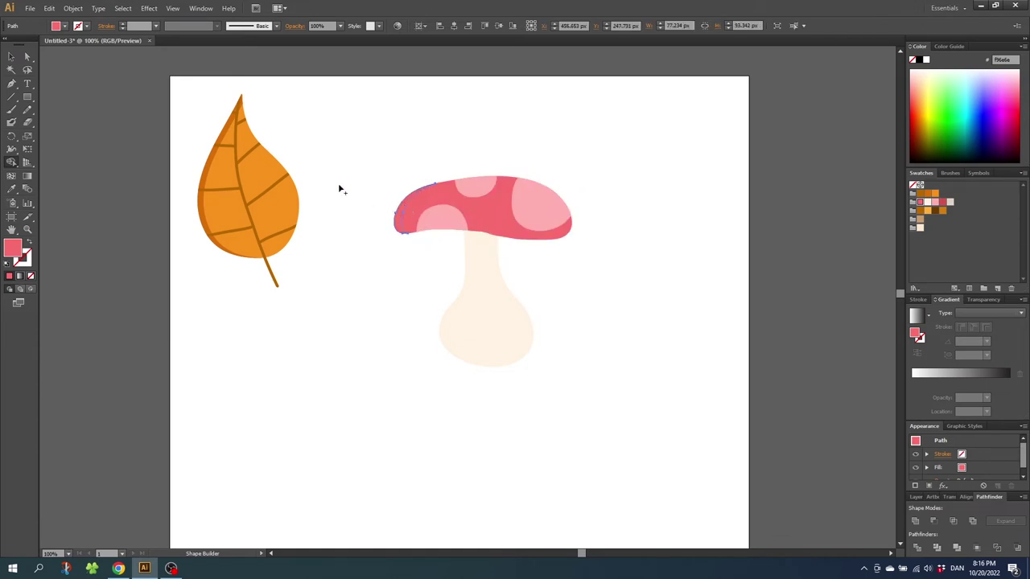
pyautogui.click(11, 58)
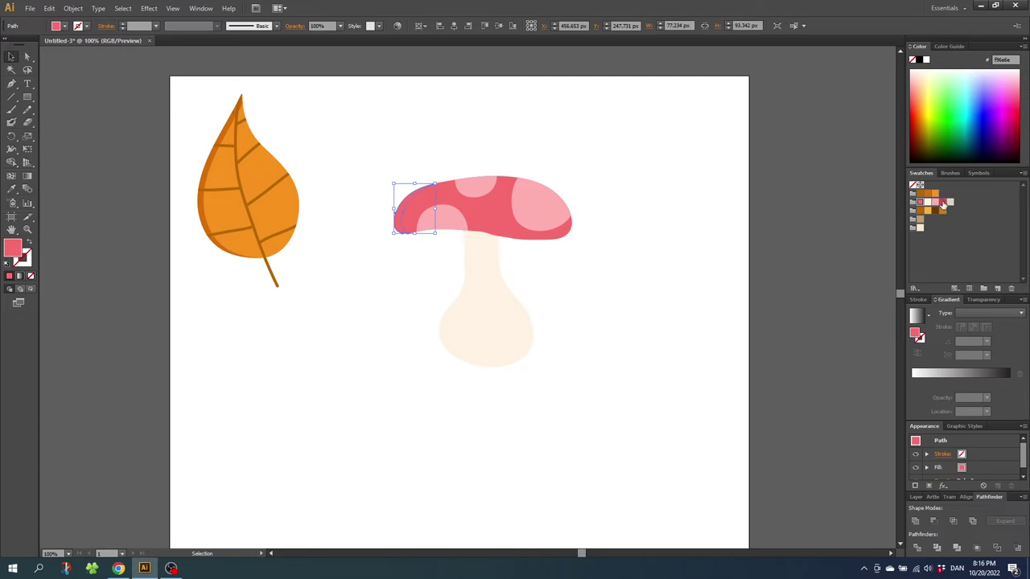
pyautogui.click(943, 202)
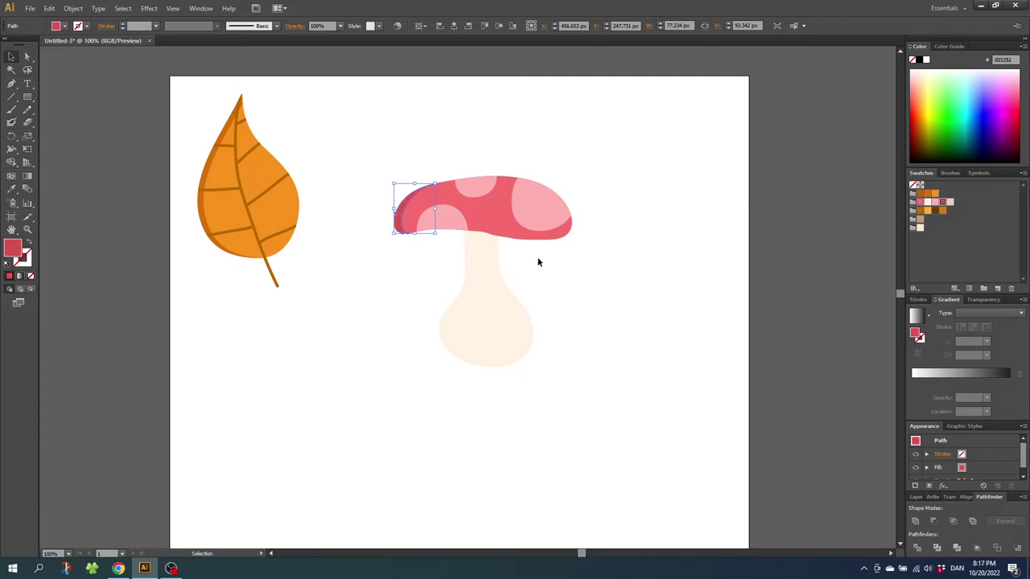
# - Copy the mushroom stem and paste a copy in front of the original
pyautogui.click(476, 252)
pyautogui.click(49, 8)
pyautogui.click(66, 59)
pyautogui.click(49, 8)
pyautogui.click(76, 83)
# - Trim the stem copy to a narrow left-side strip and fill it grey-beige
pyautogui.click(11, 164)
pyautogui.keyDown('alt'); pyautogui.click(489, 280); pyautogui.keyUp('alt')
pyautogui.press('v')
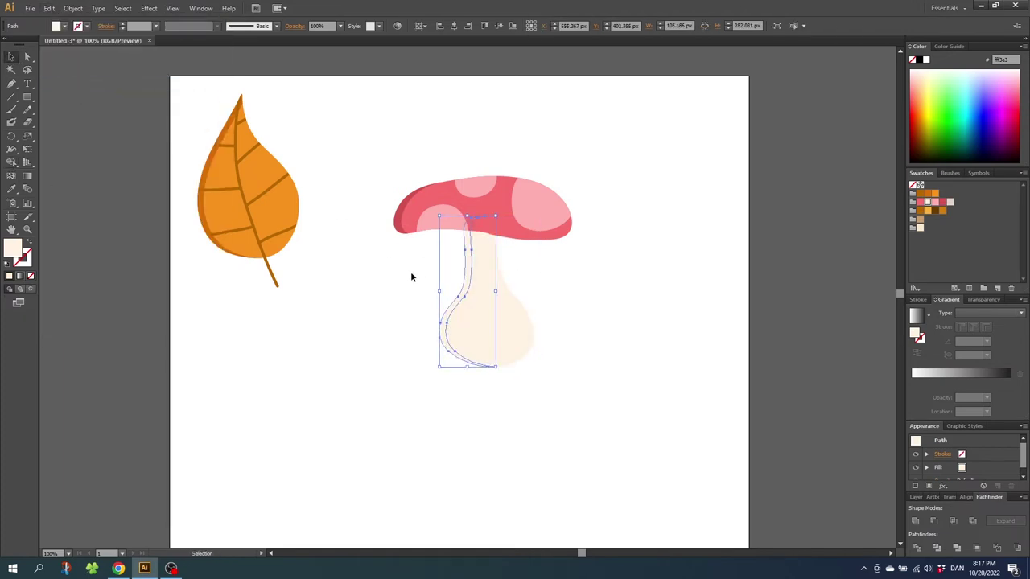
pyautogui.click(949, 203)
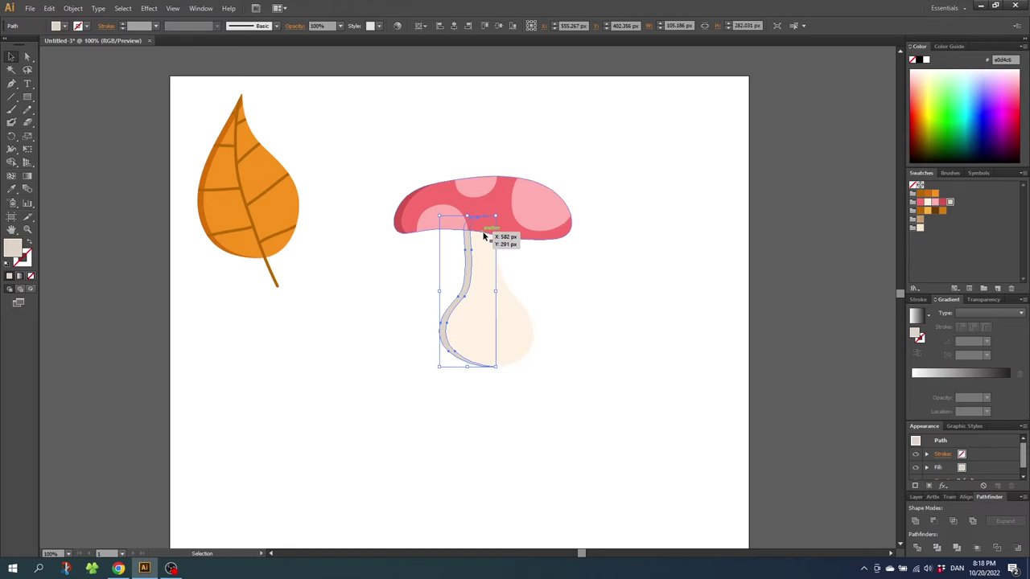
pyautogui.click(28, 229)
pyautogui.moveTo(397, 185); pyautogui.dragTo(546, 301)
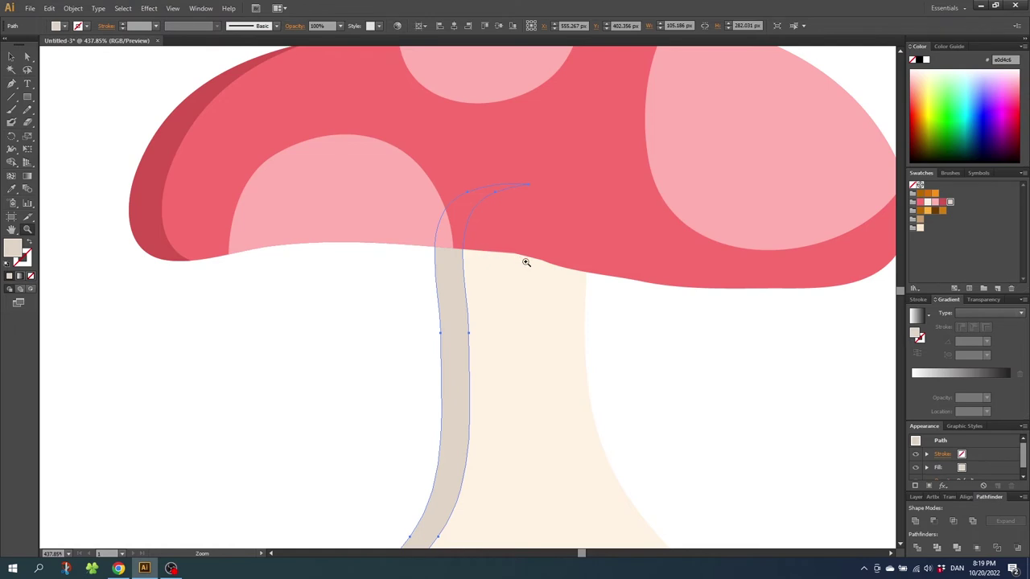
pyautogui.click(12, 56)
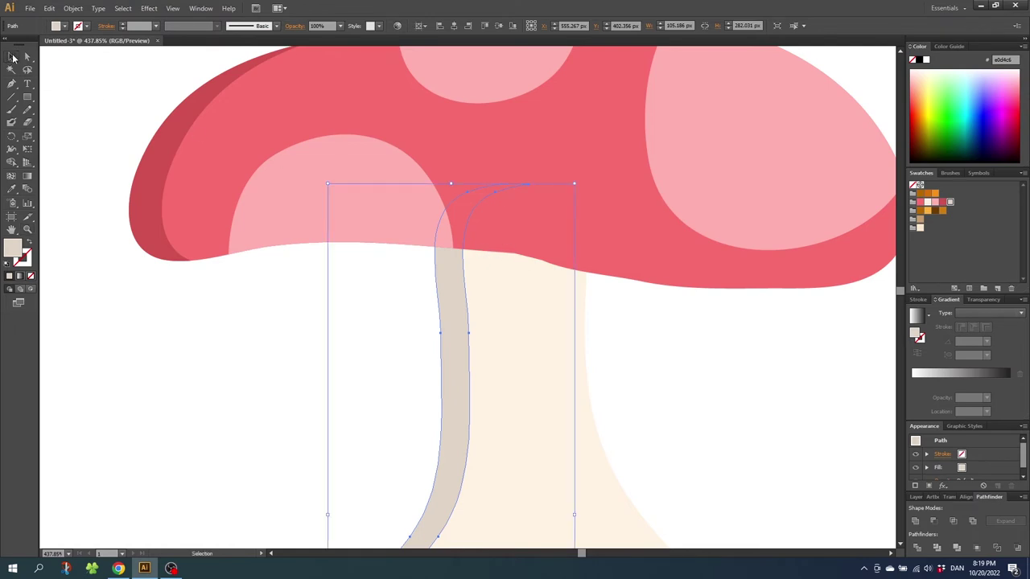
# - Smooth the red mushroom cap's bottom edge with the Smooth Tool
pyautogui.click(602, 265)
pyautogui.click(28, 111)
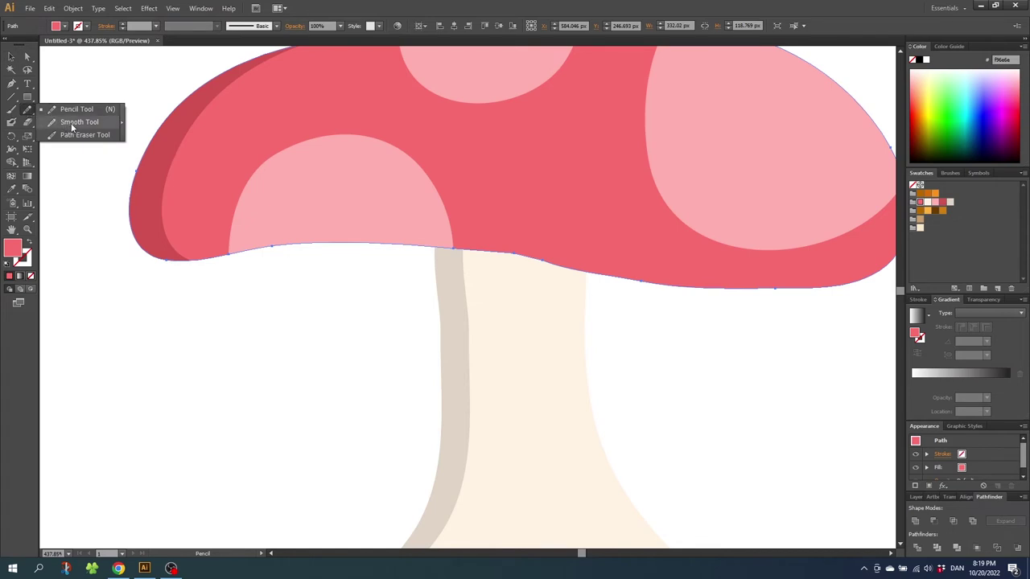
pyautogui.click(71, 122)
pyautogui.moveTo(512, 248)
pyautogui.mouseDown()
pyautogui.moveTo(557, 263)
pyautogui.moveTo(490, 247)
pyautogui.moveTo(539, 259)
pyautogui.moveTo(430, 256)
pyautogui.moveTo(570, 262)
pyautogui.moveTo(672, 278)
pyautogui.mouseUp()
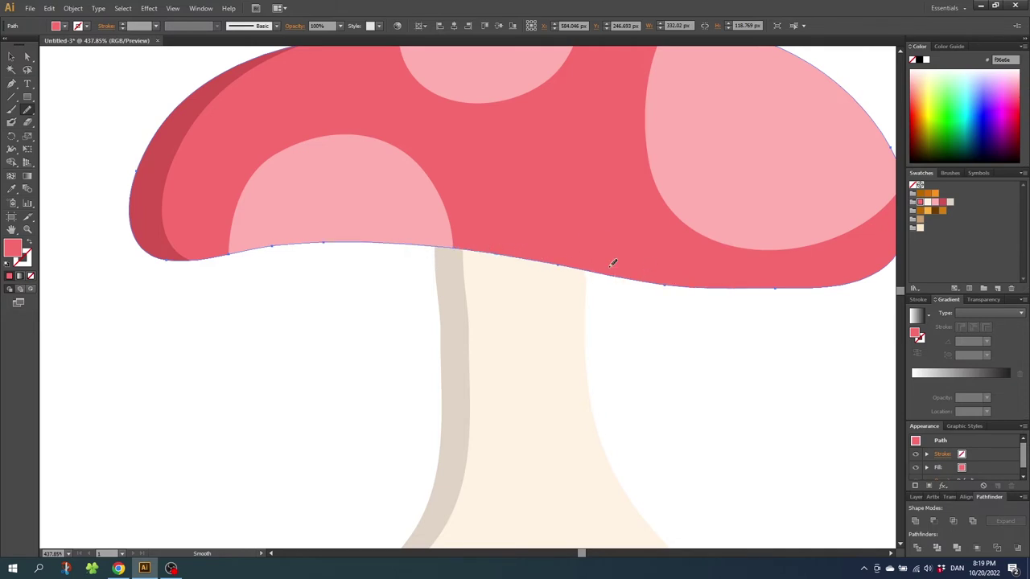
# - Group the cap and stem, then move the mushroom up-left beside the leaf
pyautogui.click(26, 229)
pyautogui.keyDown('alt'); pyautogui.click(487, 317); pyautogui.keyUp('alt')
pyautogui.keyDown('alt'); pyautogui.click(487, 317); pyautogui.keyUp('alt')
pyautogui.keyDown('alt'); pyautogui.click(487, 317); pyautogui.keyUp('alt')
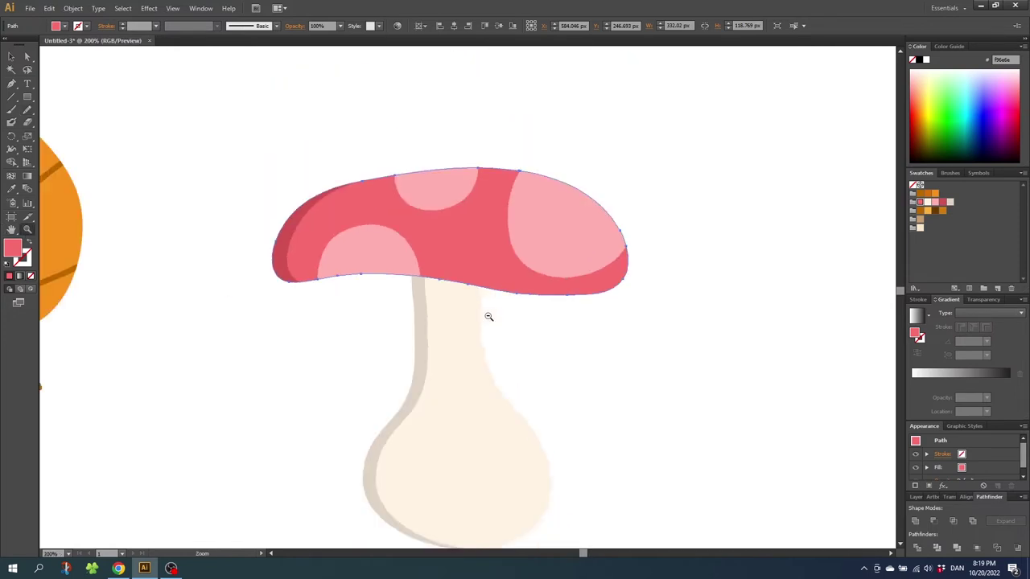
pyautogui.keyDown('alt'); pyautogui.click(439, 302); pyautogui.keyUp('alt')
pyautogui.keyDown('alt'); pyautogui.click(439, 302); pyautogui.keyUp('alt')
pyautogui.keyDown('alt'); pyautogui.click(440, 302); pyautogui.keyUp('alt')
pyautogui.click(12, 56)
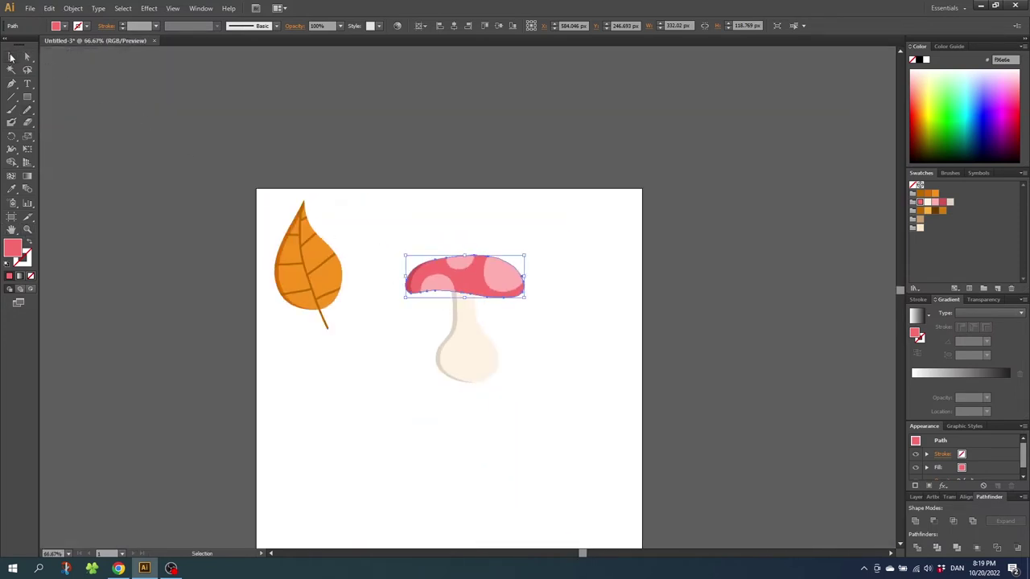
pyautogui.moveTo(408, 241); pyautogui.dragTo(542, 391)
pyautogui.rightClick(466, 280)
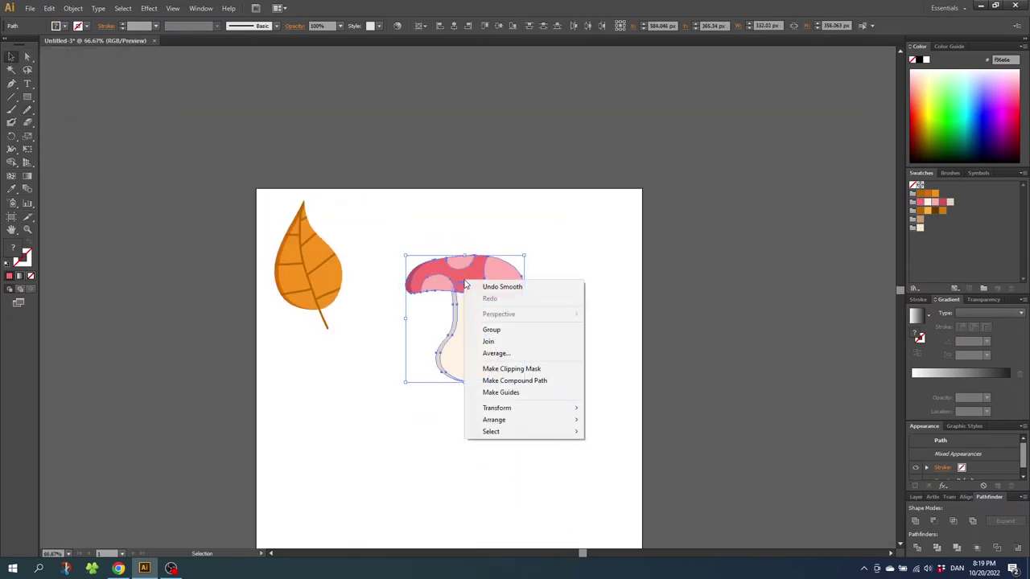
pyautogui.click(493, 331)
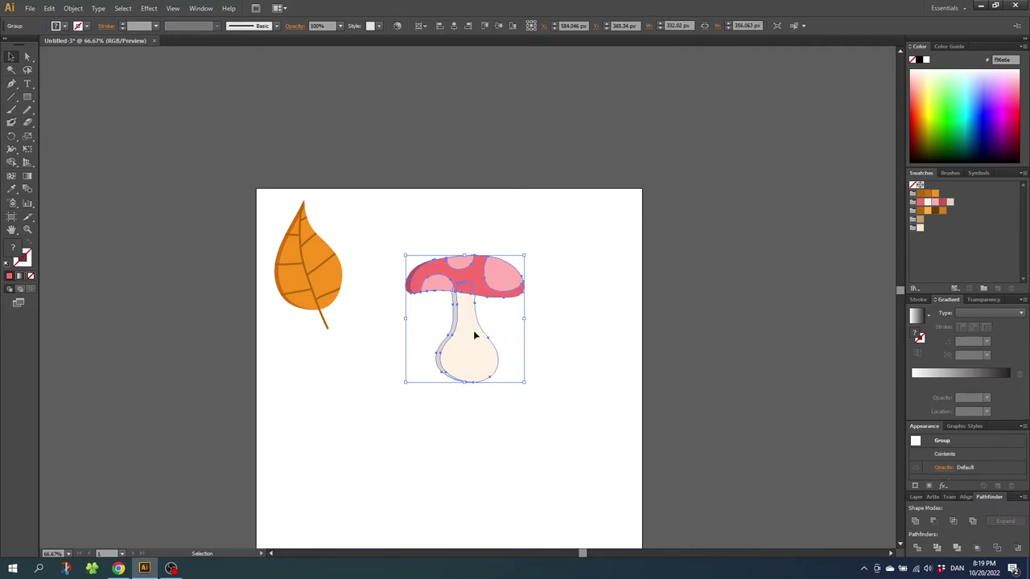
pyautogui.moveTo(474, 334); pyautogui.dragTo(425, 292)
pyautogui.click(486, 302)
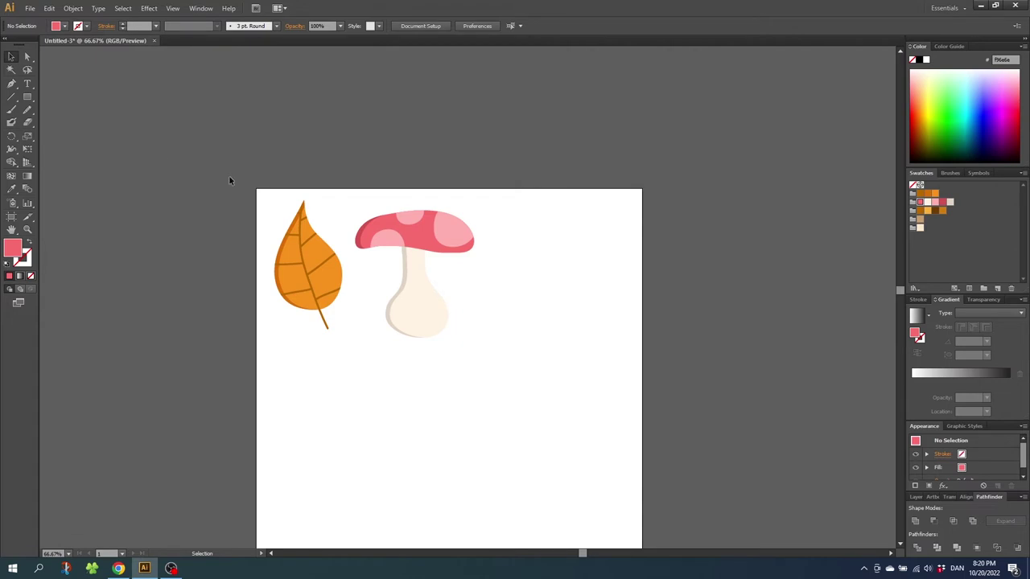
# - Pencil an acorn cap shape below the mushroom and fill it brown
pyautogui.click(27, 111)
pyautogui.moveTo(28, 111); pyautogui.dragTo(56, 109)
pyautogui.scroll(-2, 473, 318)
pyautogui.scroll(-4, 472, 319)
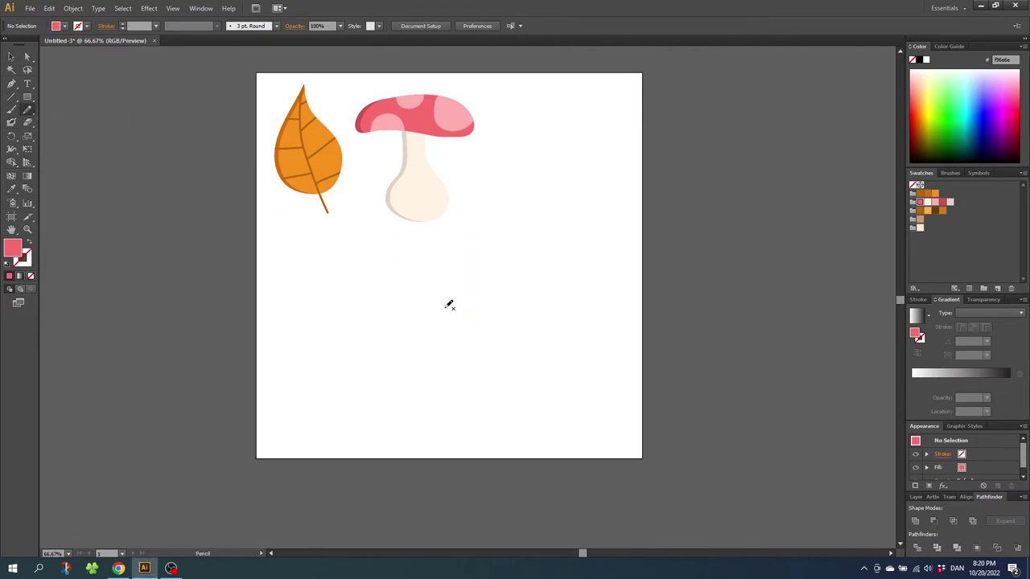
pyautogui.moveTo(448, 305)
pyautogui.mouseDown()
pyautogui.moveTo(488, 313)
pyautogui.moveTo(475, 299)
pyautogui.moveTo(437, 313)
pyautogui.mouseUp()
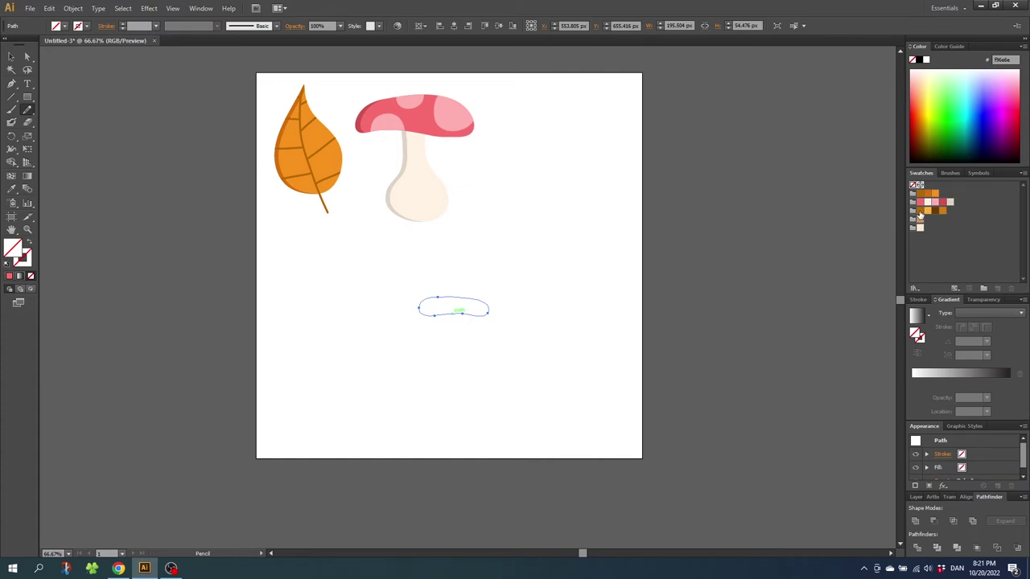
pyautogui.click(920, 211)
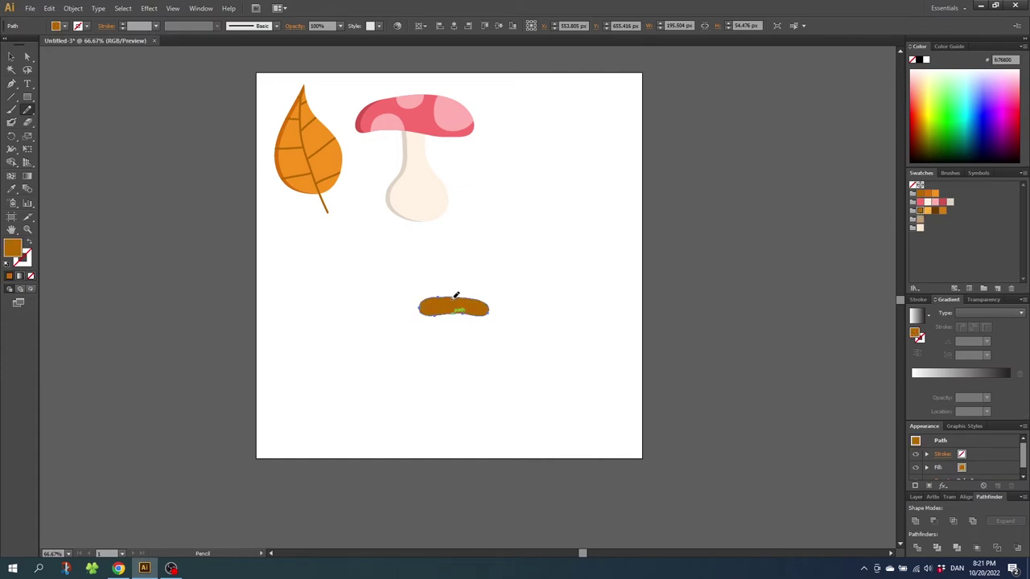
# - Draw a brown stem on the cap and outline the acorn body beneath
pyautogui.moveTo(455, 301)
pyautogui.mouseDown()
pyautogui.moveTo(457, 276)
pyautogui.moveTo(460, 297)
pyautogui.mouseUp()
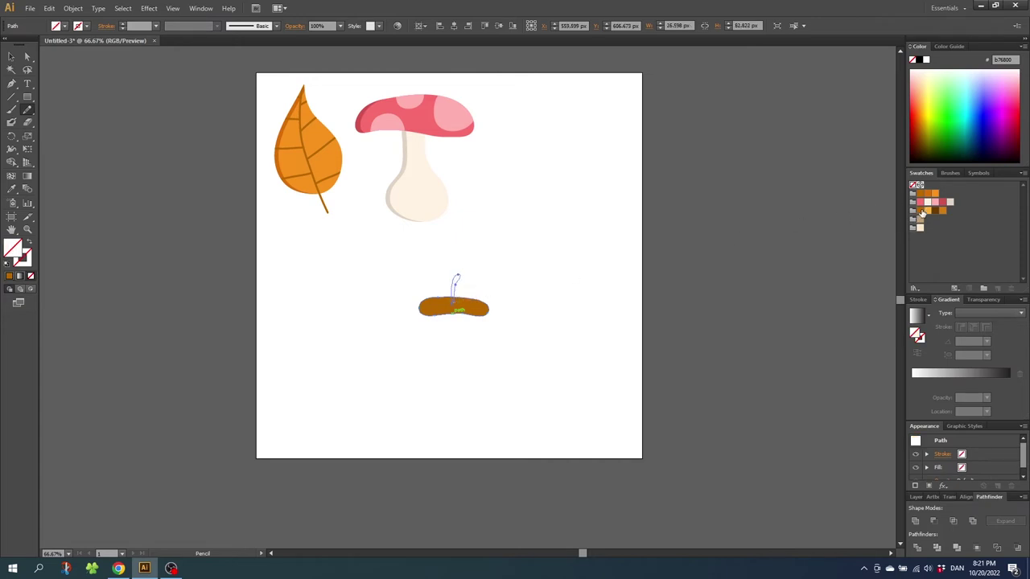
pyautogui.click(920, 211)
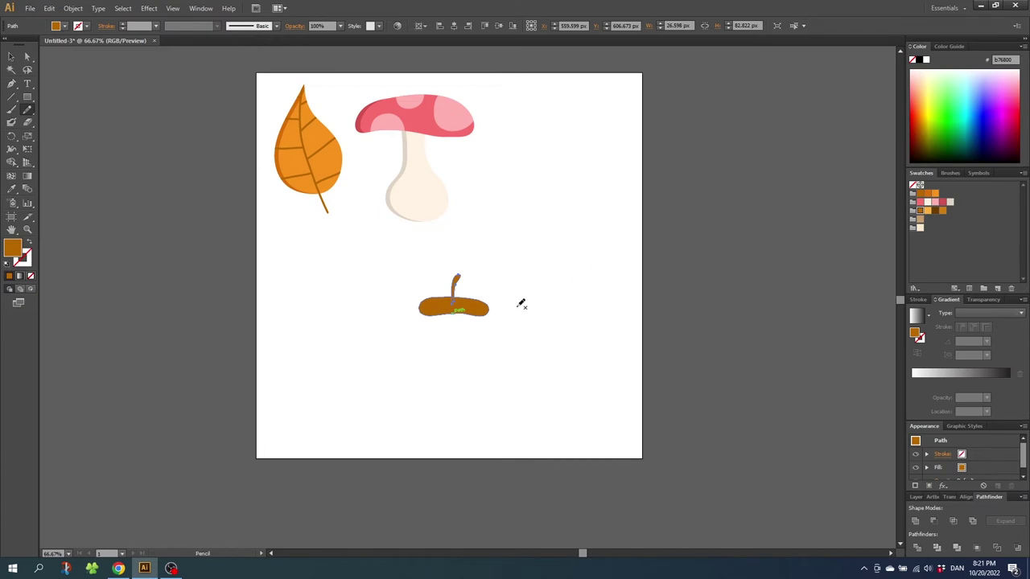
pyautogui.moveTo(426, 312)
pyautogui.mouseDown()
pyautogui.moveTo(431, 365)
pyautogui.moveTo(457, 373)
pyautogui.moveTo(478, 365)
pyautogui.moveTo(481, 314)
pyautogui.moveTo(437, 306)
pyautogui.mouseUp()
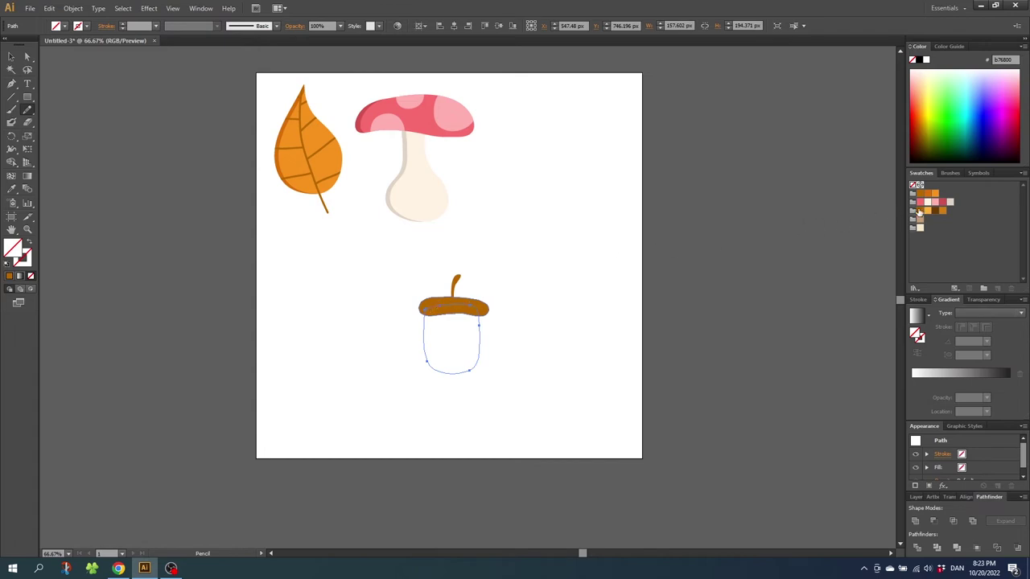
# - Fill the acorn body light orange and send it behind the cap
pyautogui.click(927, 210)
pyautogui.rightClick(448, 343)
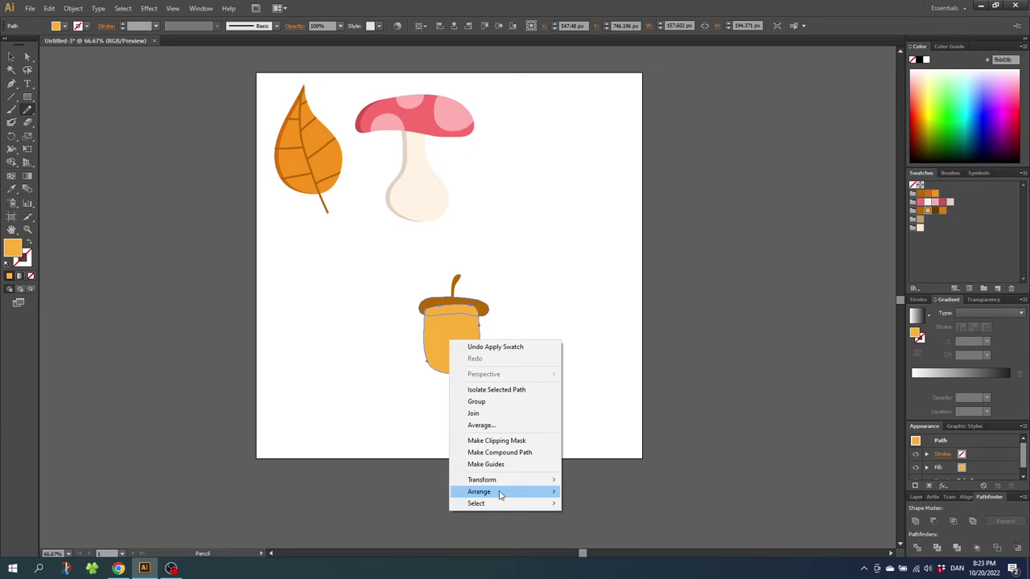
pyautogui.moveTo(500, 492)
pyautogui.click(595, 527)
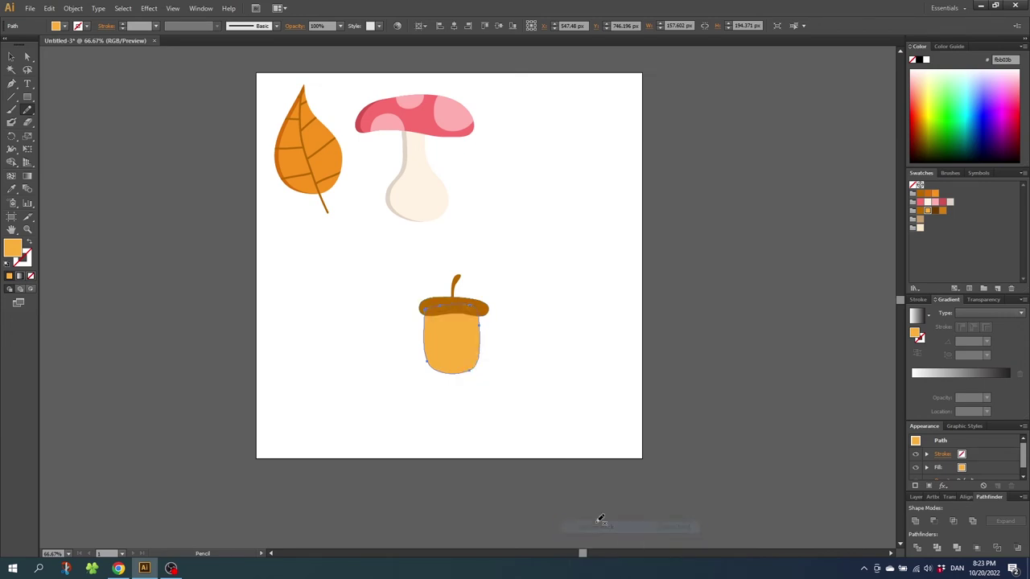
# - Redraw the acorn body's right and lower edges into a soft point
pyautogui.click(27, 229)
pyautogui.moveTo(365, 238); pyautogui.dragTo(550, 420)
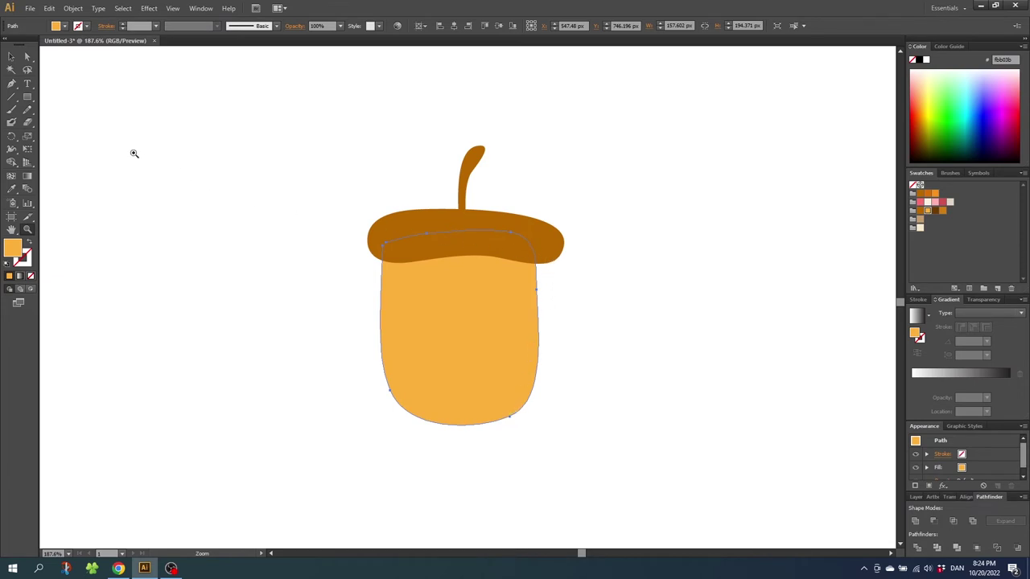
pyautogui.click(26, 110)
pyautogui.moveTo(542, 354)
pyautogui.mouseDown()
pyautogui.moveTo(550, 255)
pyautogui.moveTo(531, 235)
pyautogui.mouseUp()
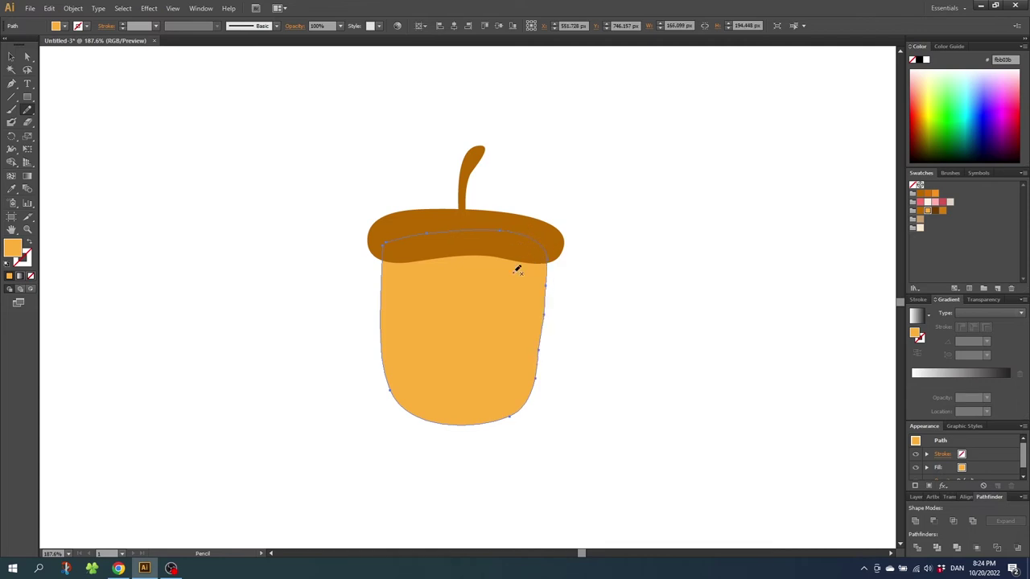
pyautogui.moveTo(476, 421)
pyautogui.mouseDown()
pyautogui.moveTo(515, 414)
pyautogui.moveTo(539, 380)
pyautogui.moveTo(547, 327)
pyautogui.mouseUp()
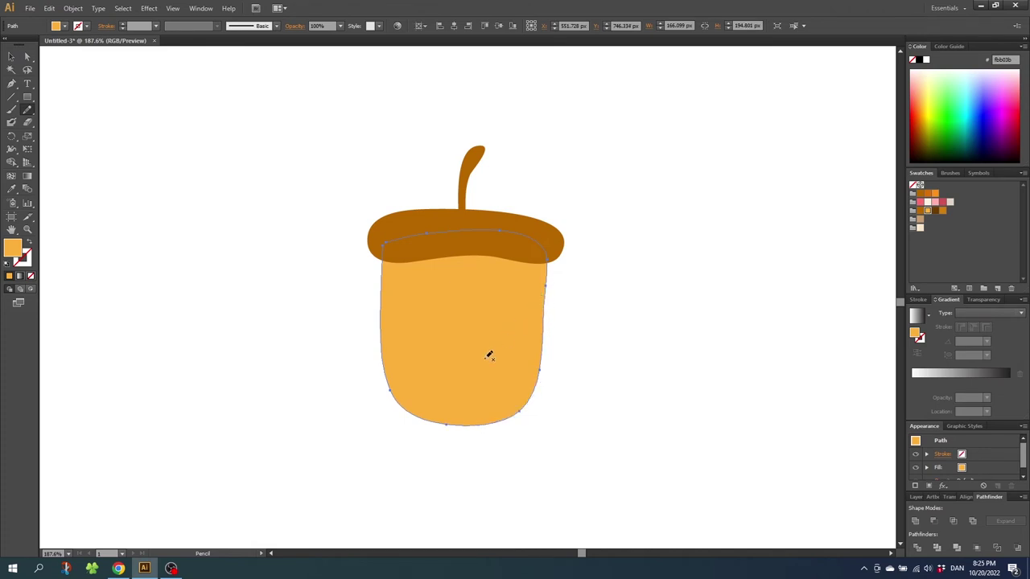
pyautogui.moveTo(437, 417)
pyautogui.mouseDown()
pyautogui.moveTo(464, 427)
pyautogui.moveTo(491, 417)
pyautogui.mouseUp()
pyautogui.click(11, 56)
# - Cut a thin left strip from a body copy and colour it darker orange
pyautogui.click(49, 8)
pyautogui.moveTo(61, 10)
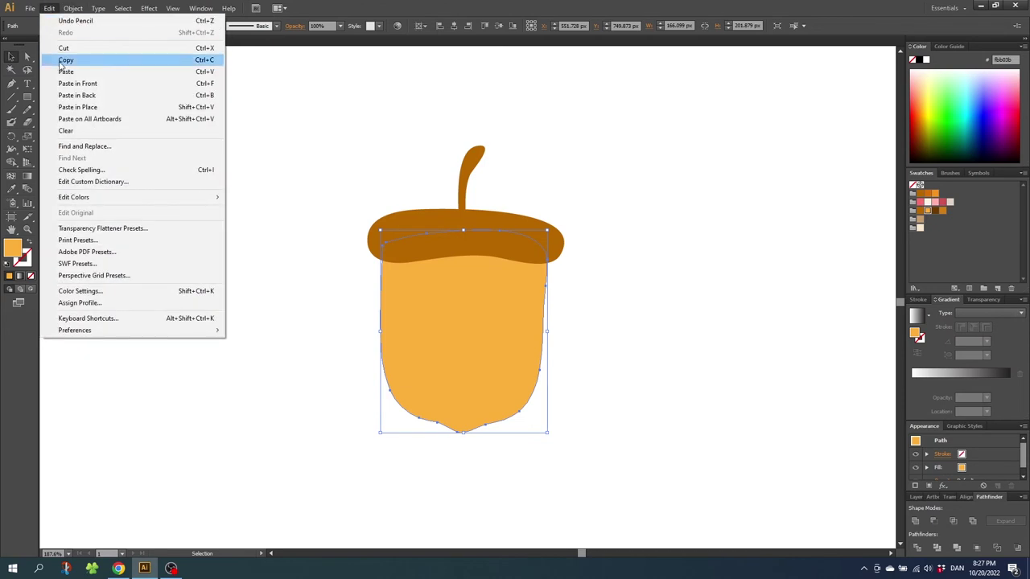
pyautogui.click(80, 60)
pyautogui.click(49, 8)
pyautogui.click(67, 83)
pyautogui.press('Right')
pyautogui.press('Right')
pyautogui.press('Right')
pyautogui.press('Right')
pyautogui.press('Right')
pyautogui.press('Right')
pyautogui.press('Right')
pyautogui.press('Right')
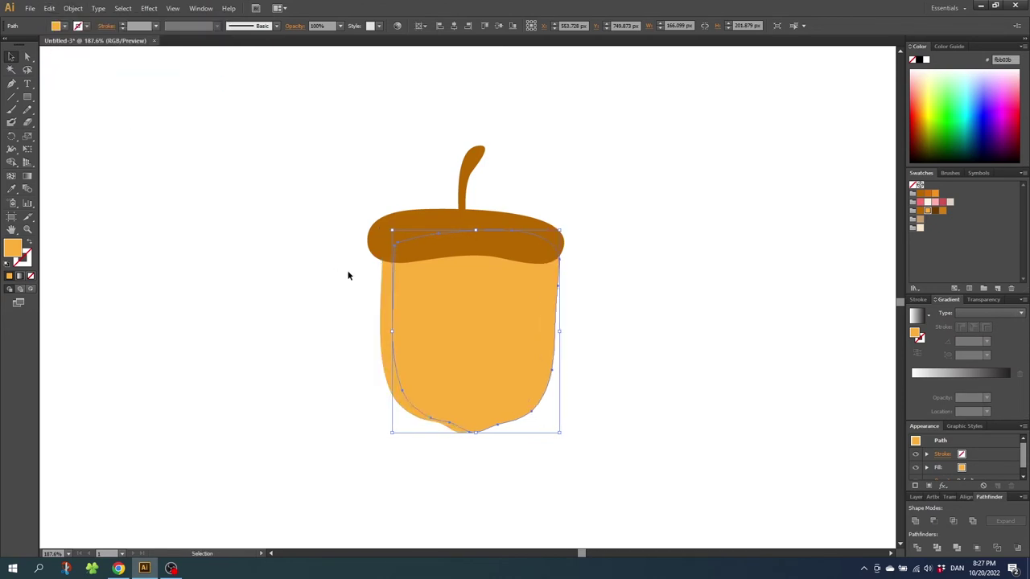
pyautogui.keyDown('shift'); pyautogui.click(379, 280); pyautogui.keyUp('shift')
pyautogui.hotkey('shift', 'm')
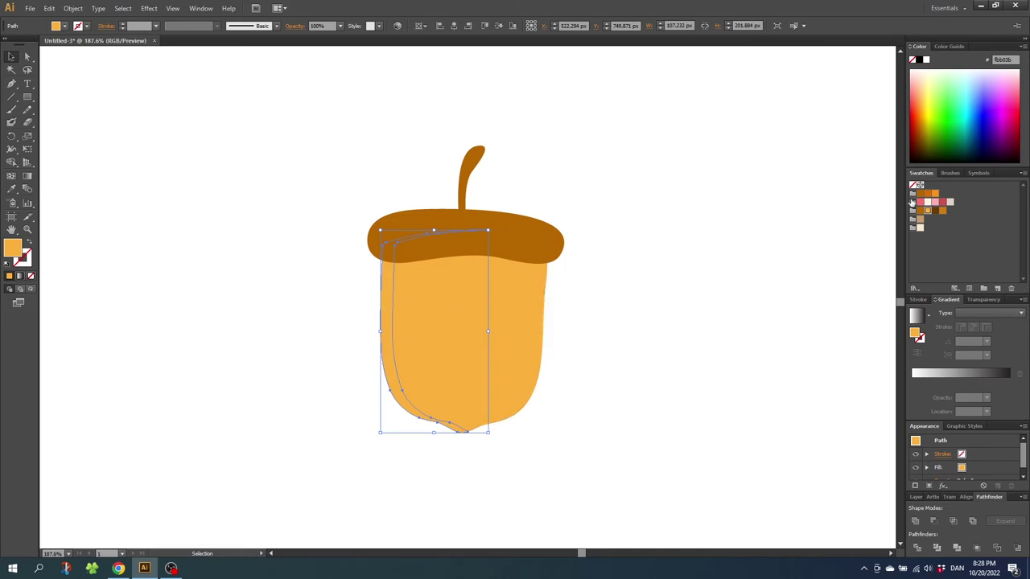
pyautogui.click(942, 210)
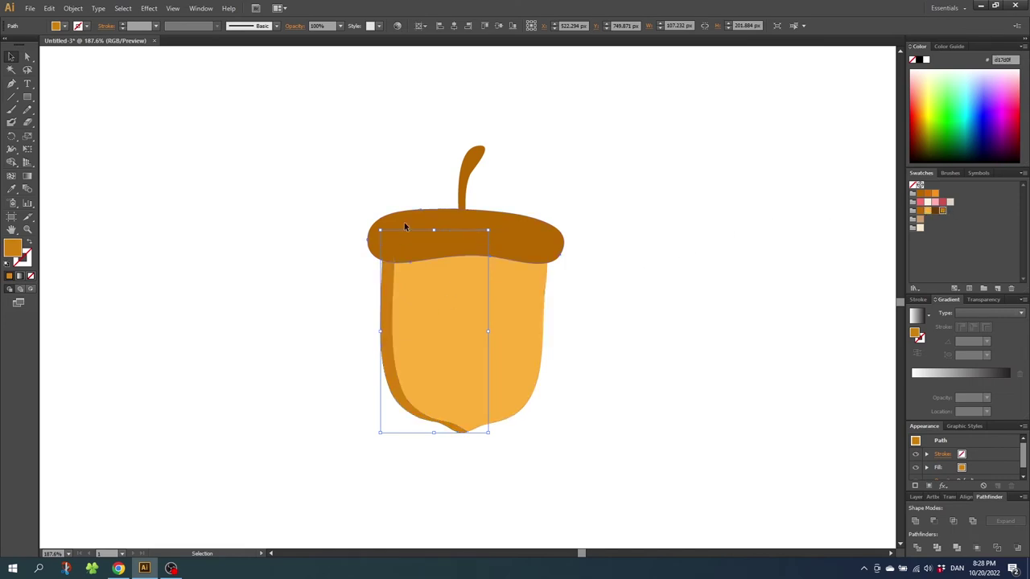
# - Make a darker left shading piece on the acorn cap from a pasted copy
pyautogui.click(403, 222)
pyautogui.click(49, 8)
pyautogui.click(136, 108)
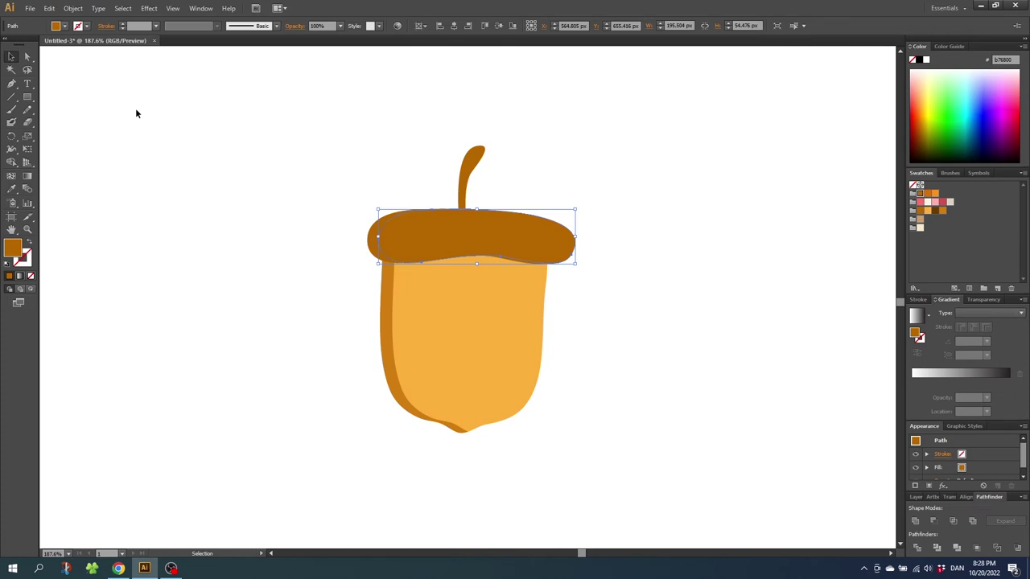
pyautogui.moveTo(575, 210); pyautogui.dragTo(599, 206)
pyautogui.click(12, 162)
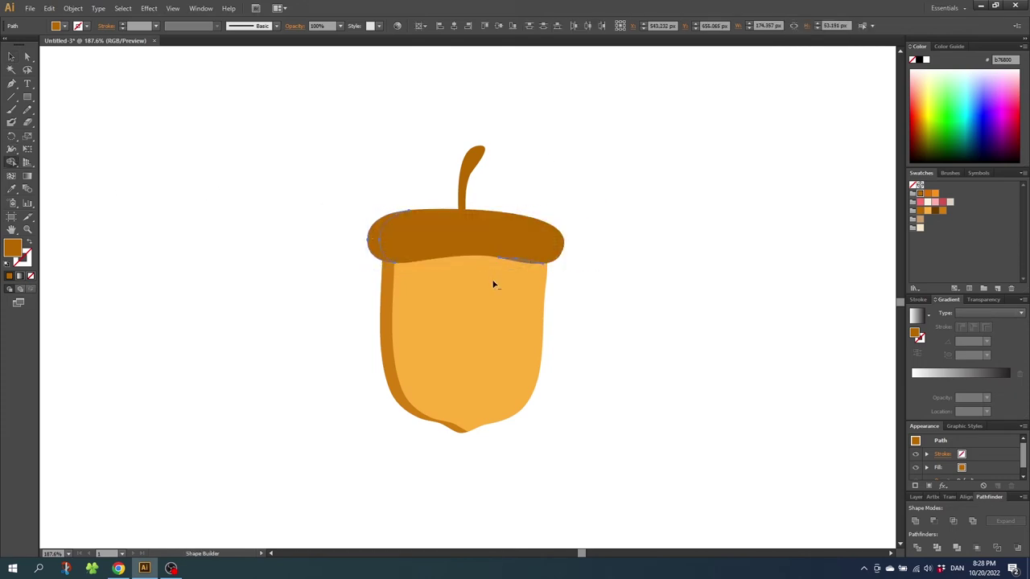
pyautogui.press('v')
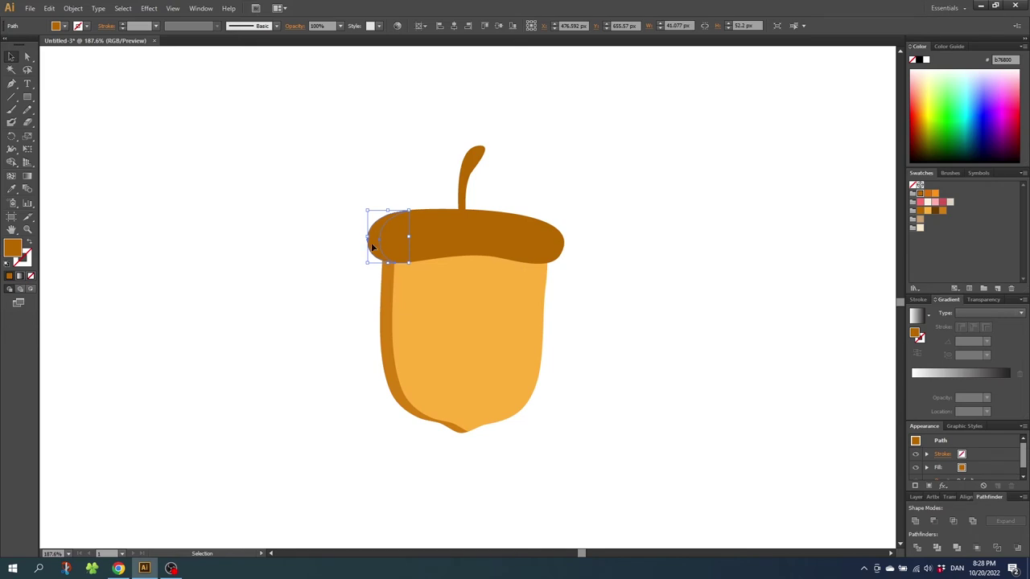
pyautogui.click(935, 216)
# - Trim a stem copy against the cap and colour the stem shading dark brown
pyautogui.click(470, 172)
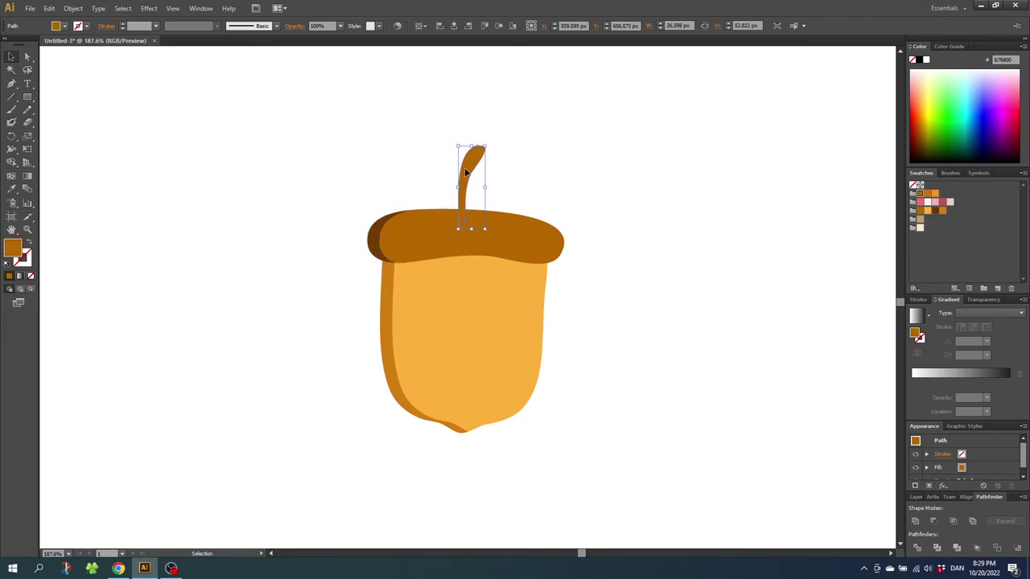
pyautogui.click(49, 8)
pyautogui.click(70, 61)
pyautogui.hotkey('ctrl', 'f')
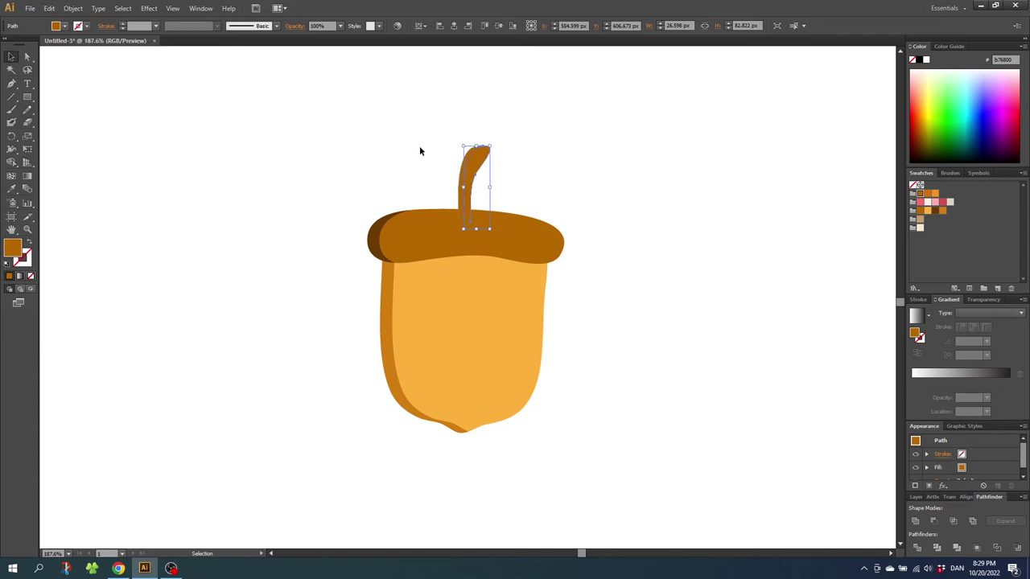
pyautogui.keyDown('shift'); pyautogui.click(465, 213); pyautogui.keyUp('shift')
pyautogui.hotkey('shift', 'm')
pyautogui.moveTo(526, 190); pyautogui.dragTo(476, 184)
pyautogui.press('v')
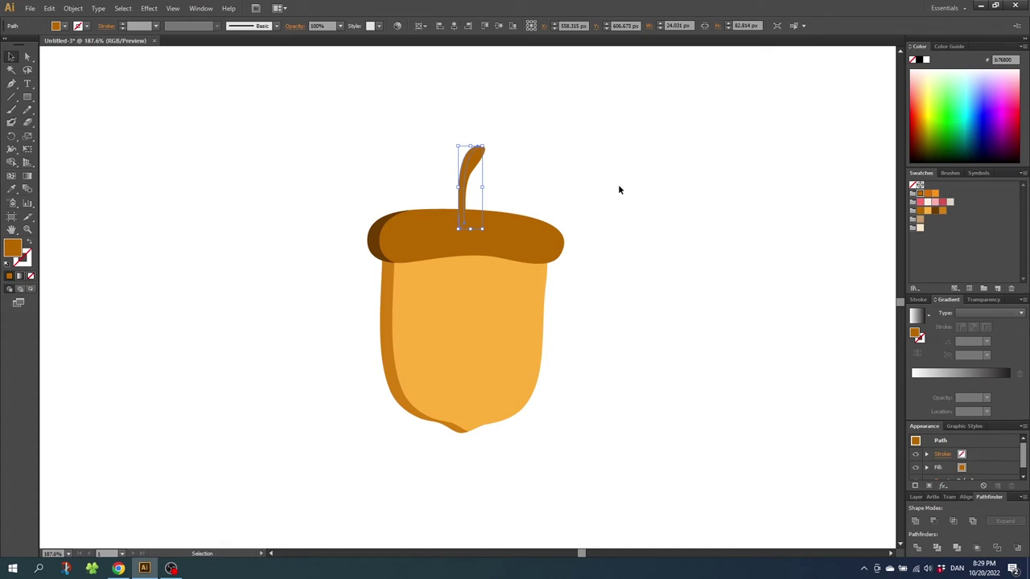
pyautogui.click(934, 212)
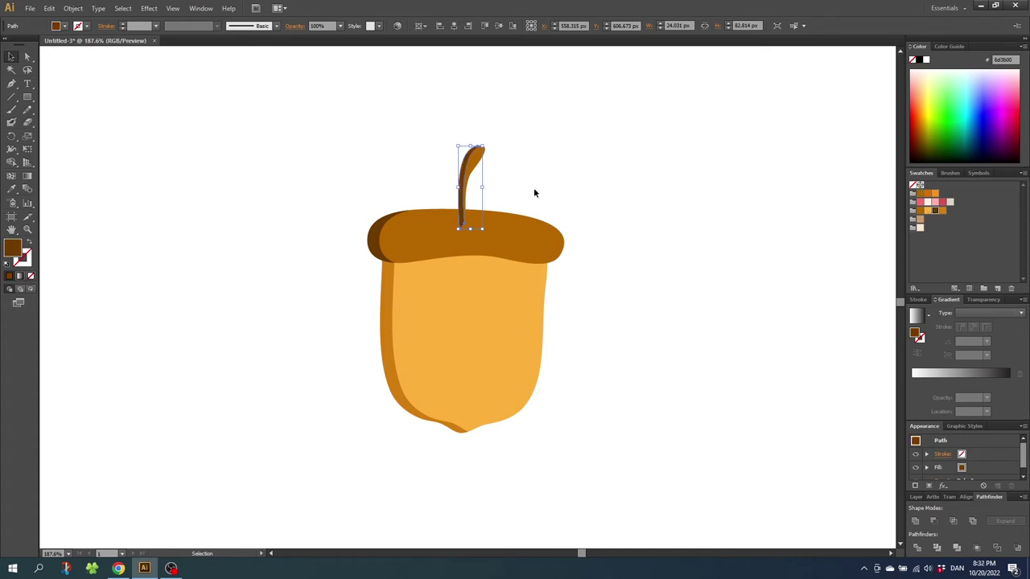
pyautogui.click(27, 111)
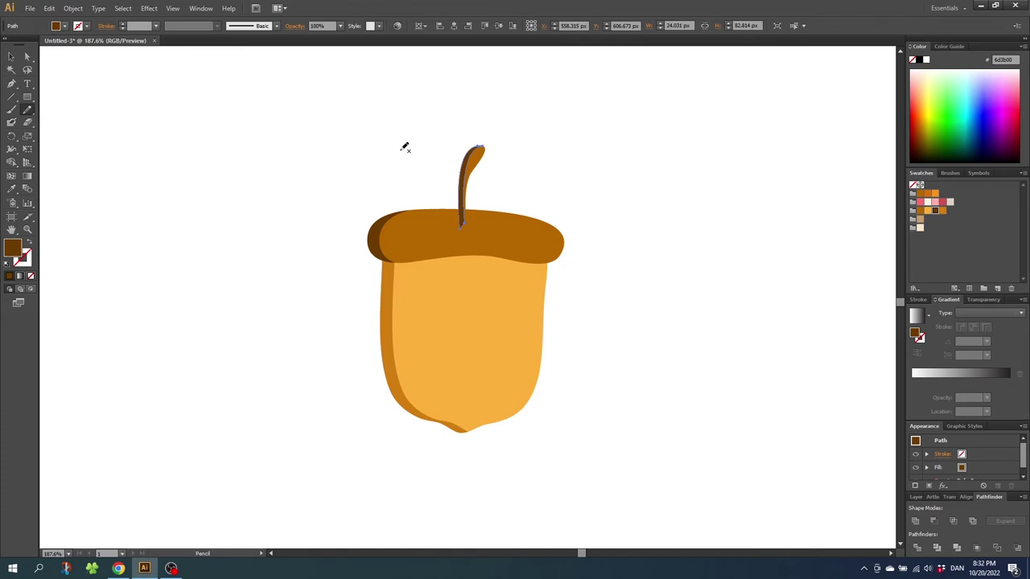
# - Draw a small orange spot and move it onto the acorn body's lower left
pyautogui.moveTo(408, 147)
pyautogui.mouseDown()
pyautogui.moveTo(394, 157)
pyautogui.moveTo(406, 150)
pyautogui.mouseUp()
pyautogui.press('/')
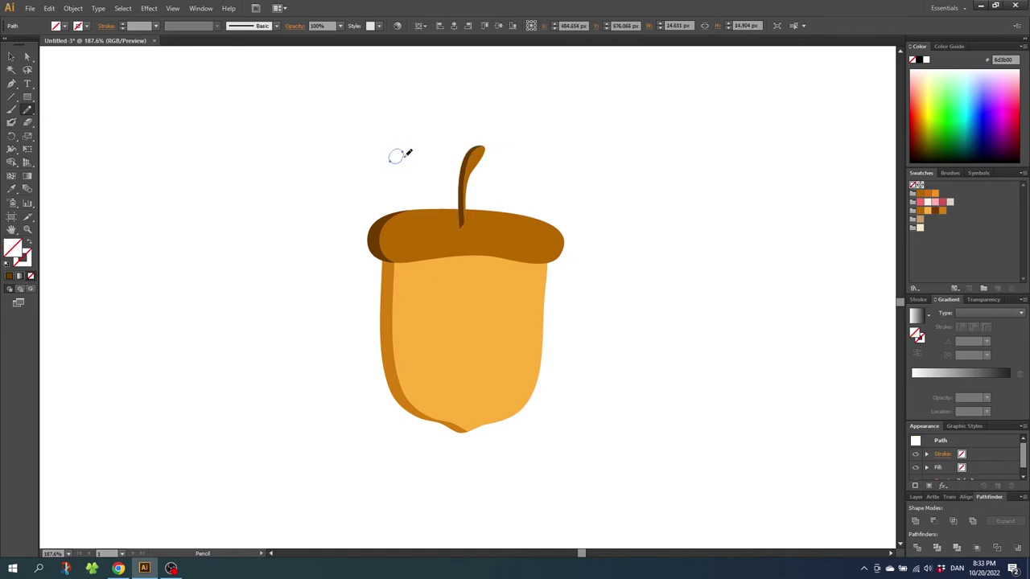
pyautogui.click(943, 211)
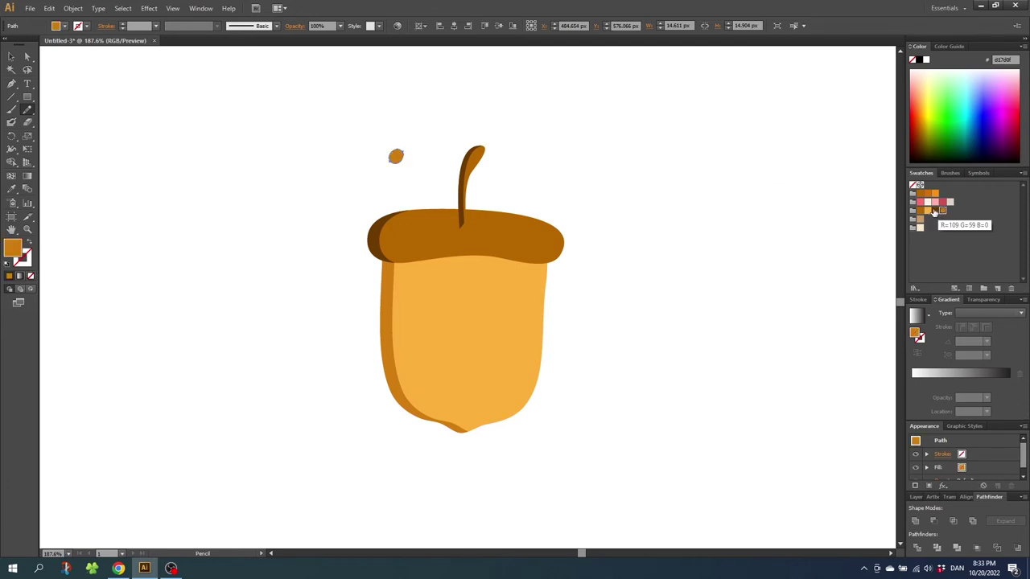
pyautogui.click(11, 57)
pyautogui.click(394, 158)
pyautogui.moveTo(395, 158); pyautogui.dragTo(434, 394)
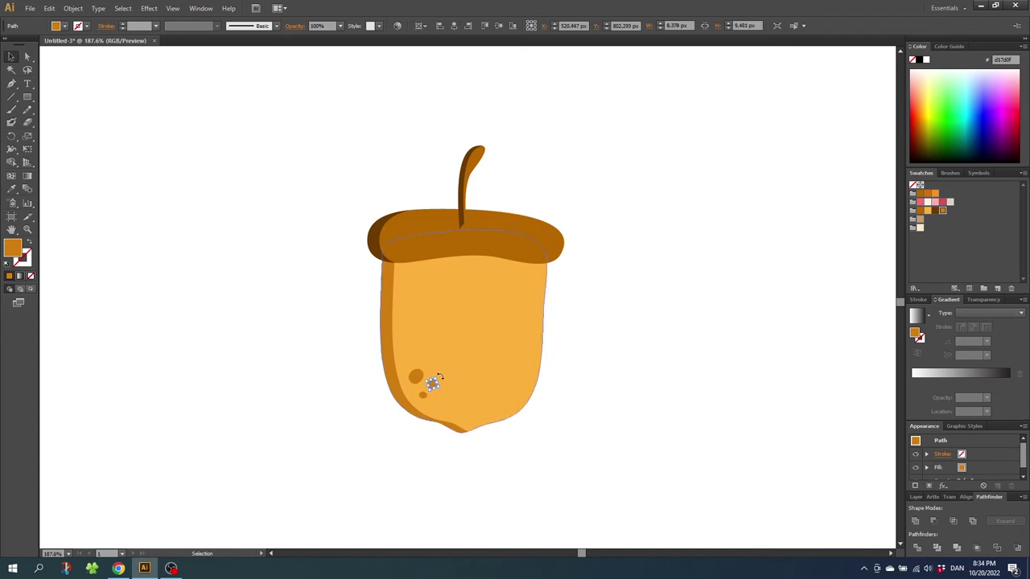
pyautogui.hotkey('ctrl', 'shift', 'a')
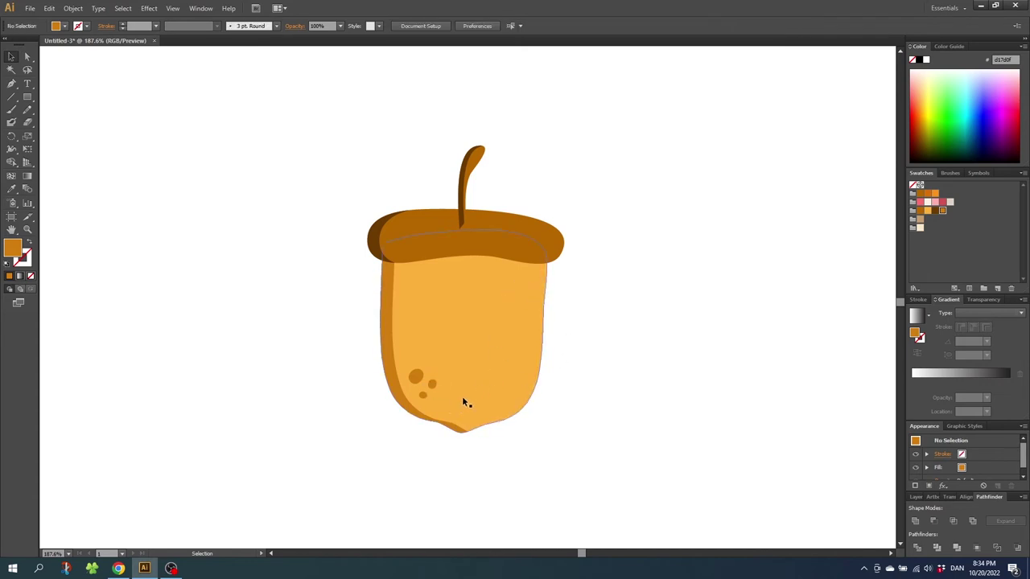
pyautogui.click(508, 315)
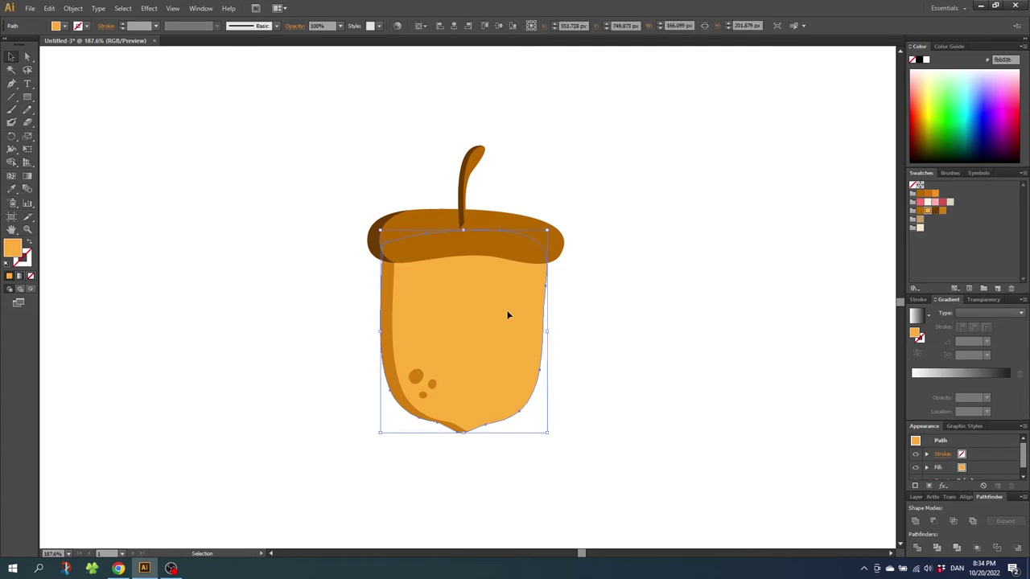
# - Paste a copy of the acorn body in front and offset it up-left
pyautogui.click(49, 8)
pyautogui.click(67, 60)
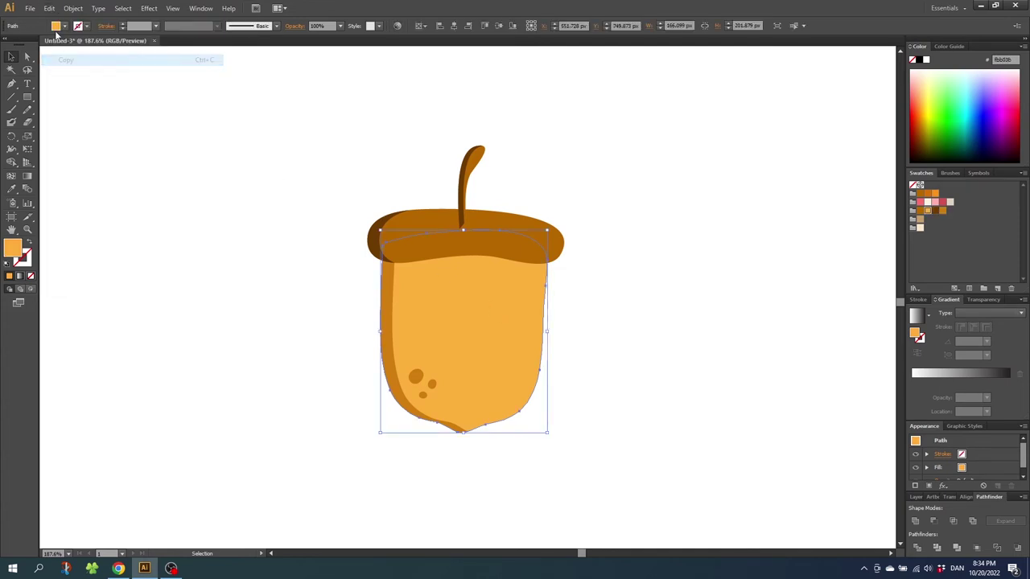
pyautogui.click(49, 8)
pyautogui.click(81, 85)
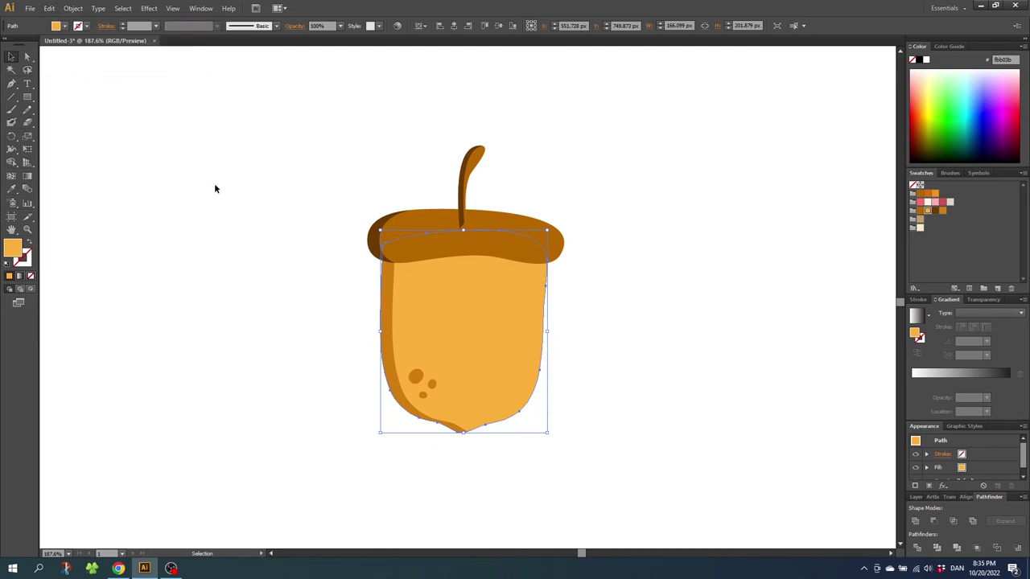
pyautogui.moveTo(502, 330); pyautogui.dragTo(486, 320)
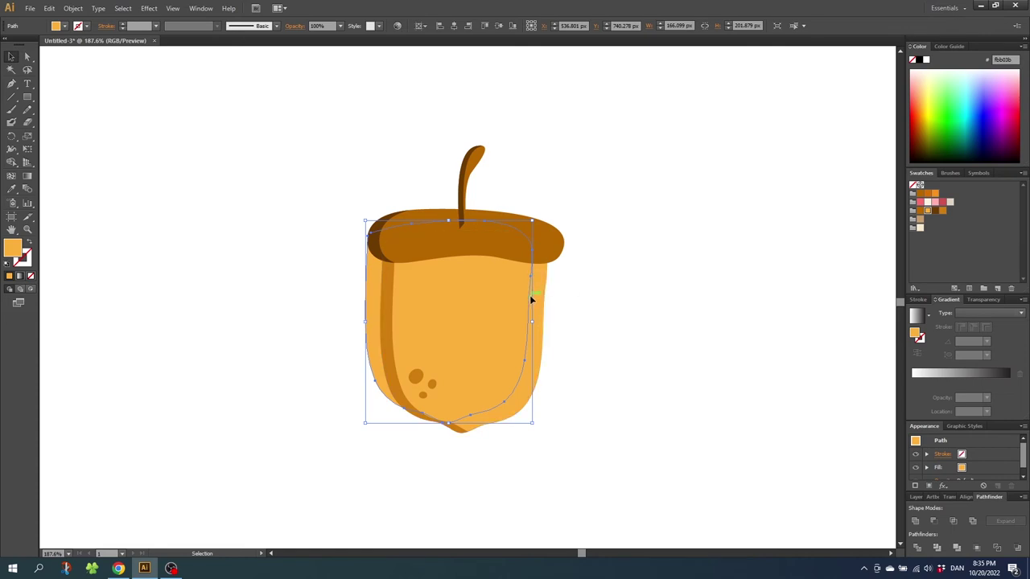
# - Scissor the copy's right edge at two points and delete the leftover outline
pyautogui.click(27, 122)
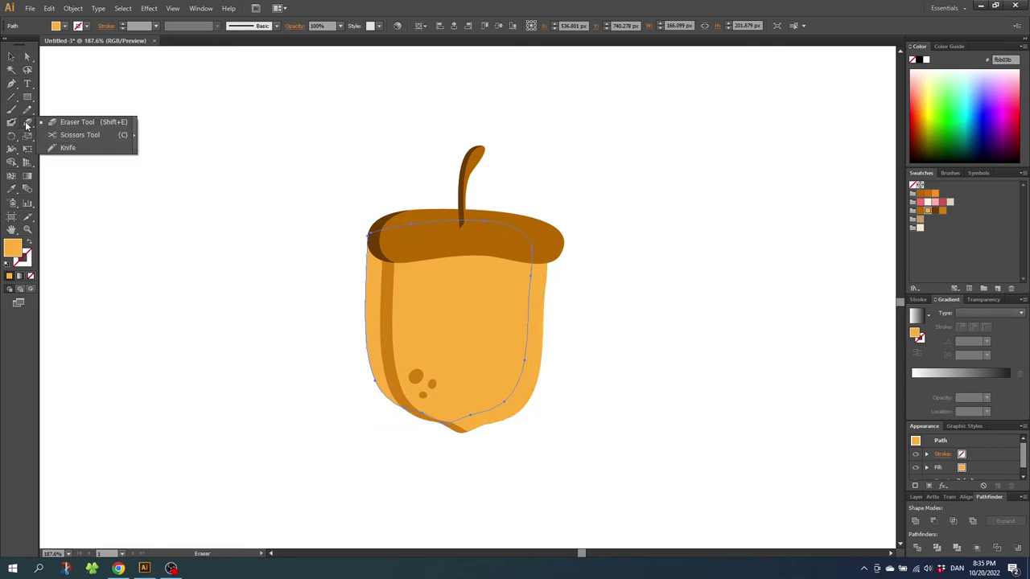
pyautogui.click(64, 136)
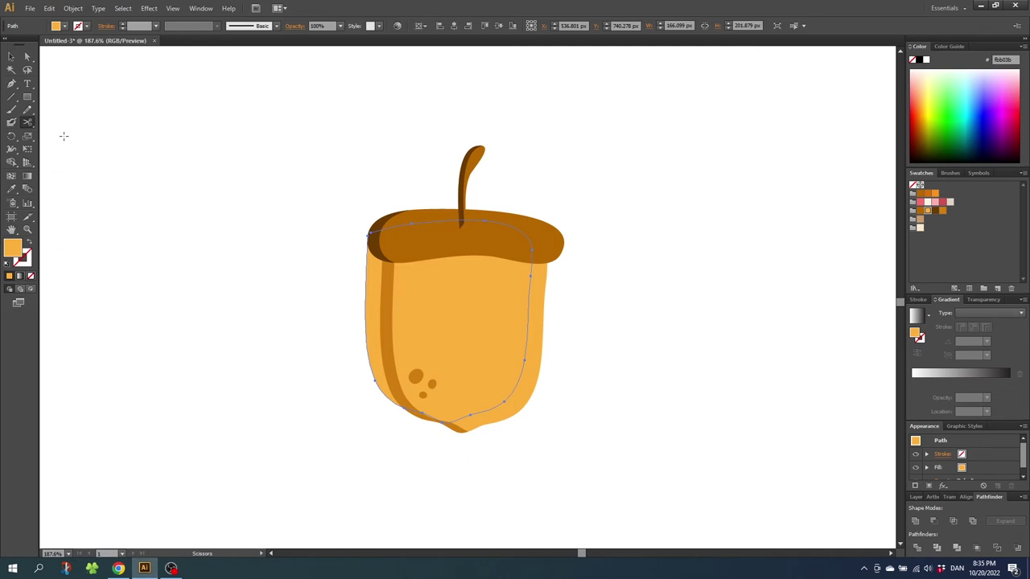
pyautogui.click(531, 282)
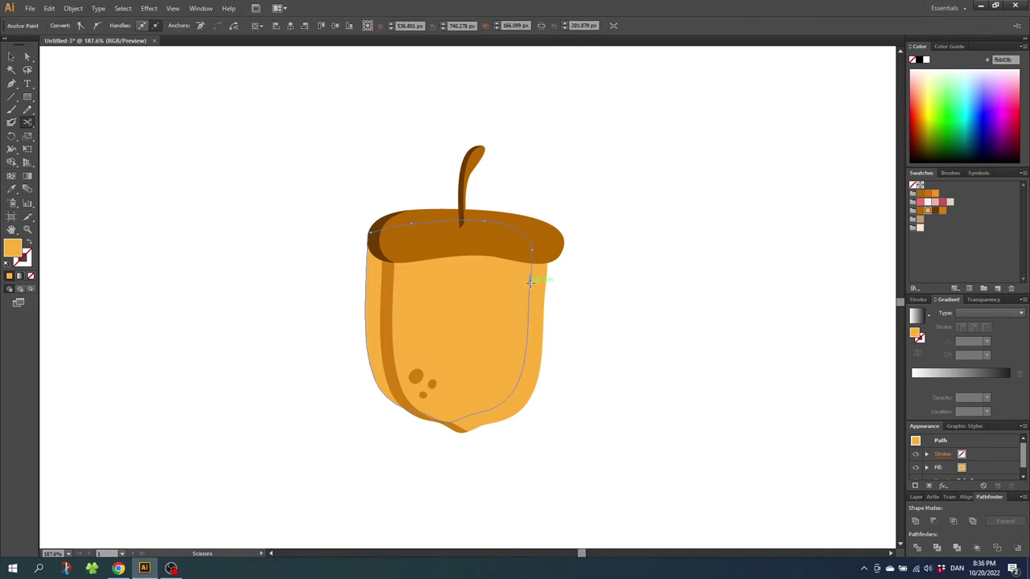
pyautogui.click(526, 344)
pyautogui.press('v')
pyautogui.click(524, 354)
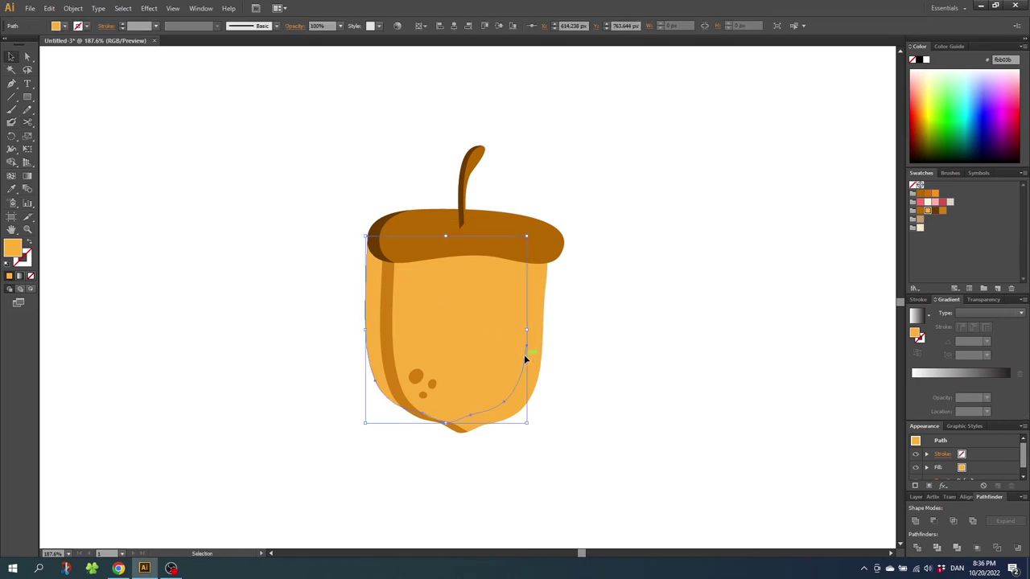
pyautogui.press('Delete')
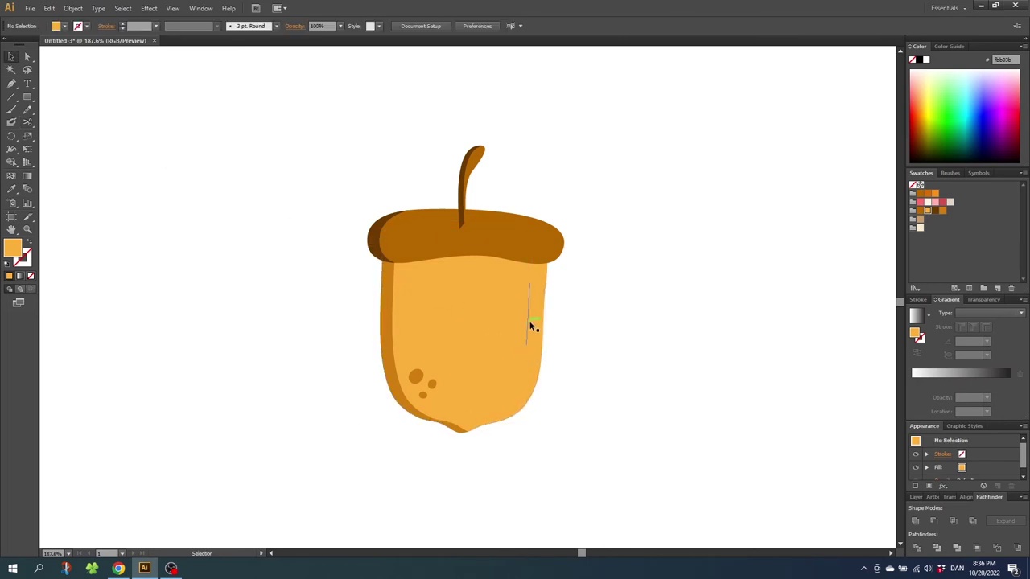
pyautogui.click(527, 309)
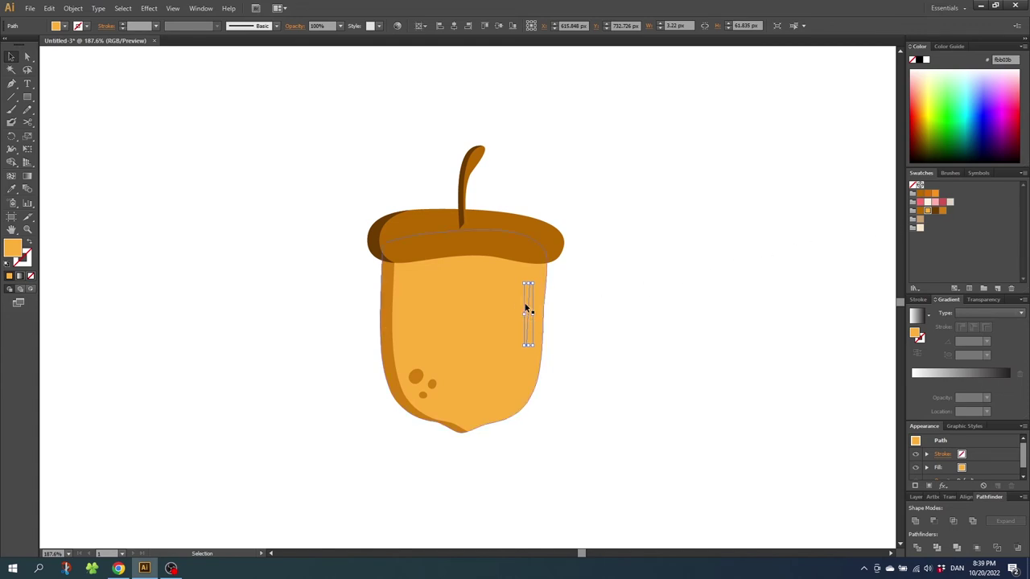
# - Make the strip a pale cream f7d4a6 stroke, 6 pt, with Round Cap
pyautogui.click(28, 244)
pyautogui.doubleClick(22, 257)
pyautogui.moveTo(650, 209); pyautogui.dragTo(591, 209)
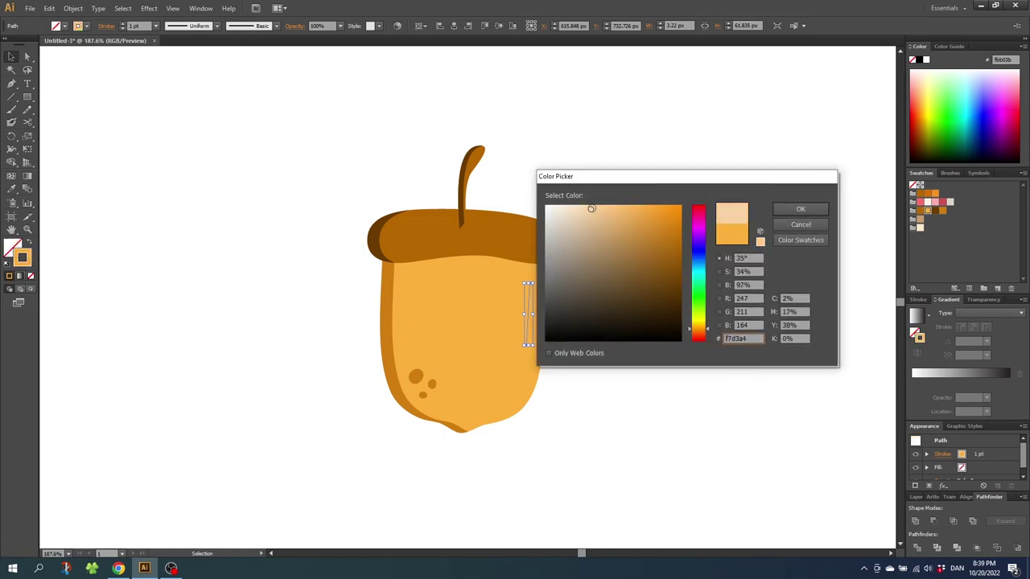
pyautogui.click(780, 207)
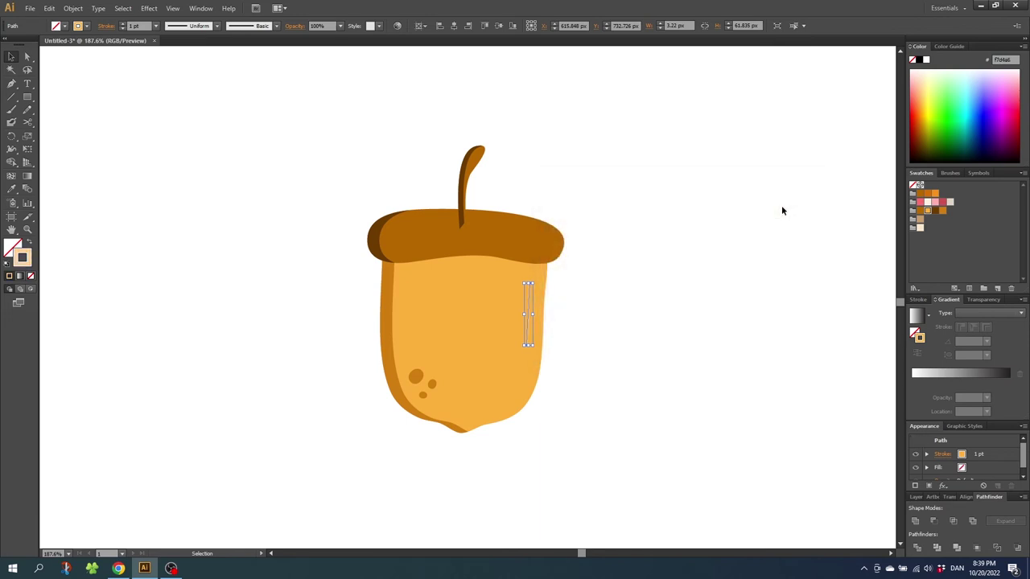
pyautogui.click(122, 25)
pyautogui.click(123, 25)
pyautogui.click(122, 25)
pyautogui.click(122, 25)
pyautogui.click(122, 25)
pyautogui.click(106, 26)
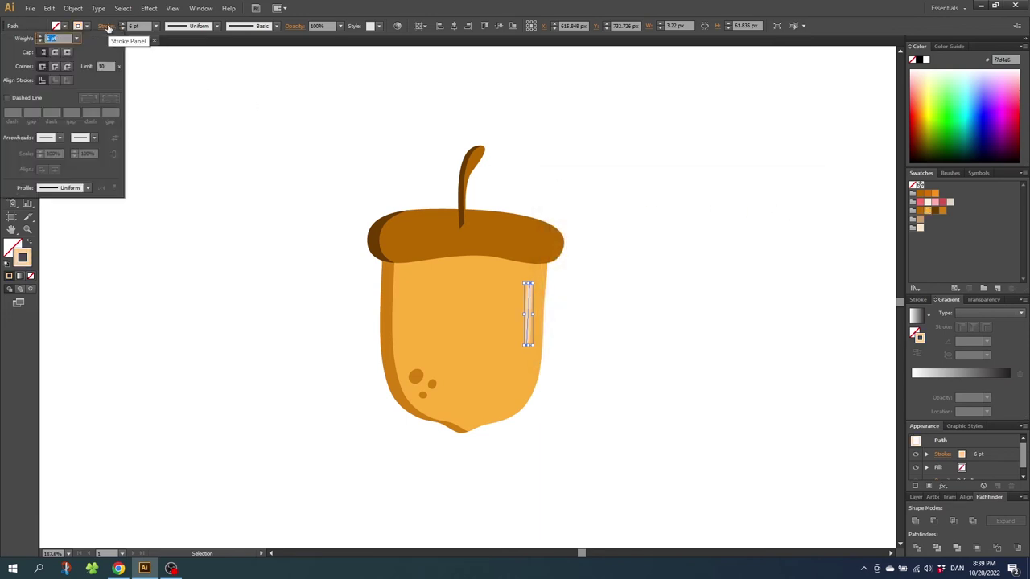
pyautogui.click(55, 54)
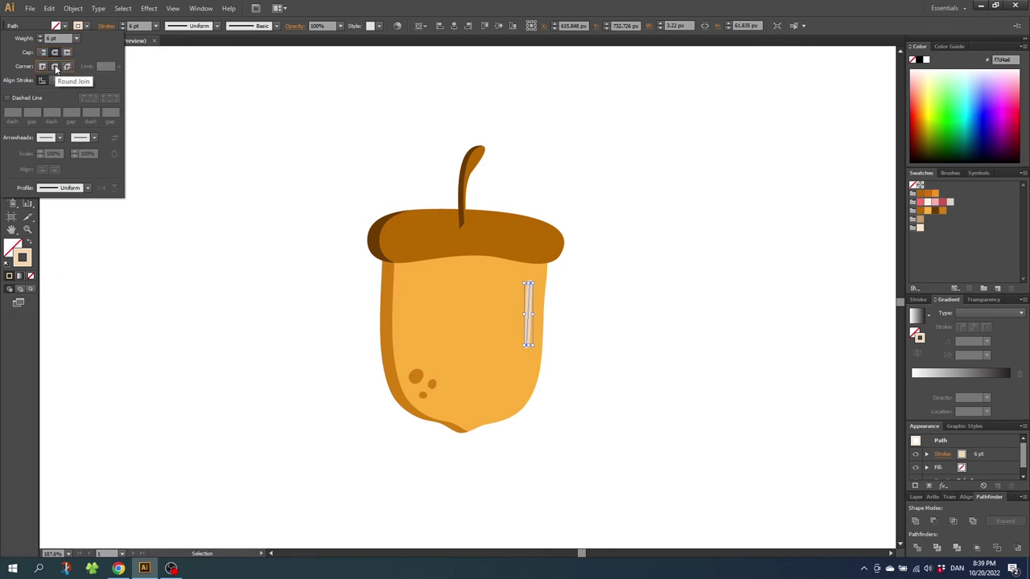
# - Marquee-select all the acorn's pieces
pyautogui.click(277, 176)
pyautogui.moveTo(283, 121); pyautogui.dragTo(660, 465)
pyautogui.rightClick(457, 305)
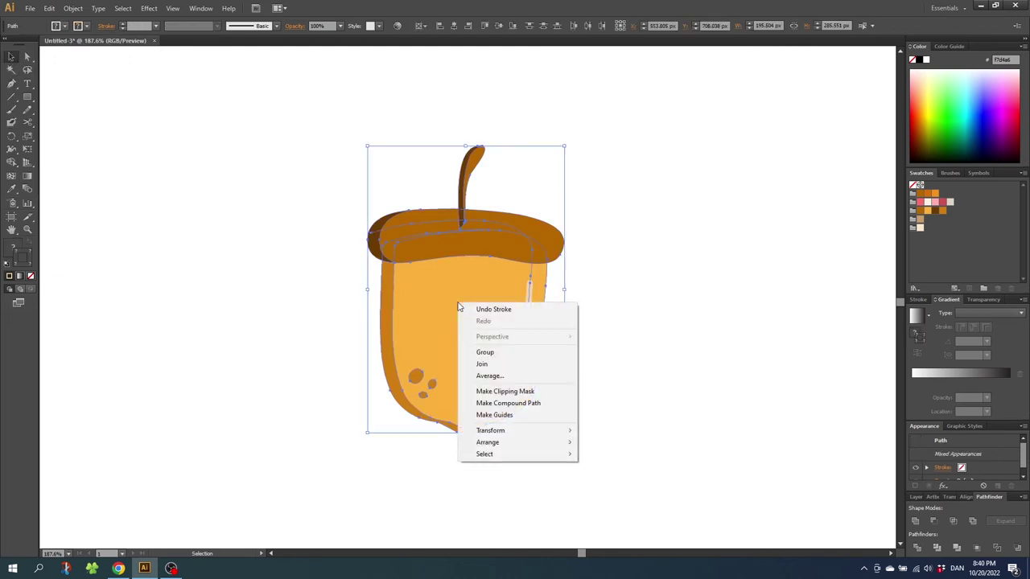
# - Group all the acorn pieces into one object, reselecting them after an ungroup
pyautogui.click(495, 356)
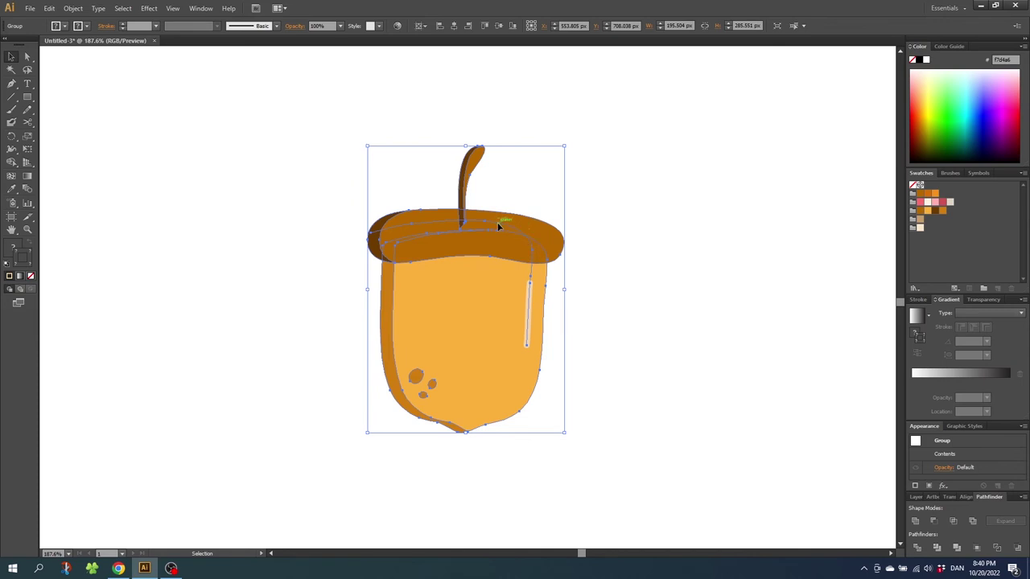
pyautogui.rightClick(462, 296)
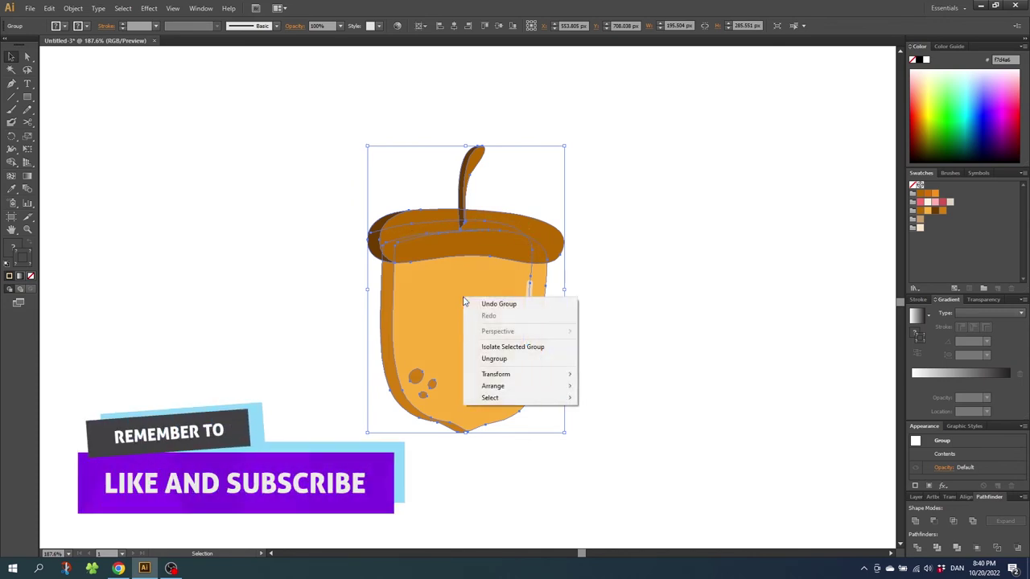
pyautogui.click(498, 355)
pyautogui.click(604, 296)
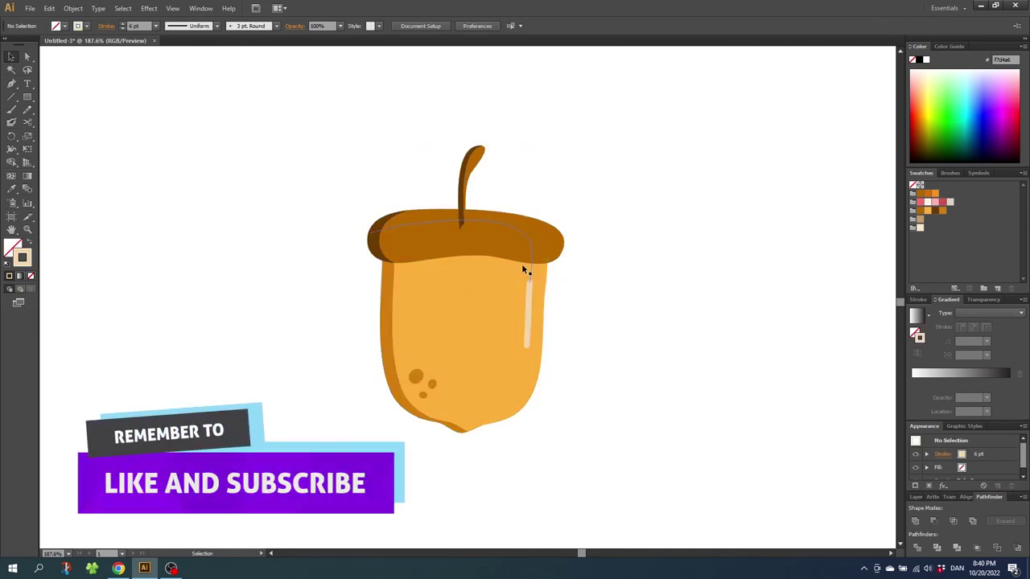
pyautogui.click(530, 275)
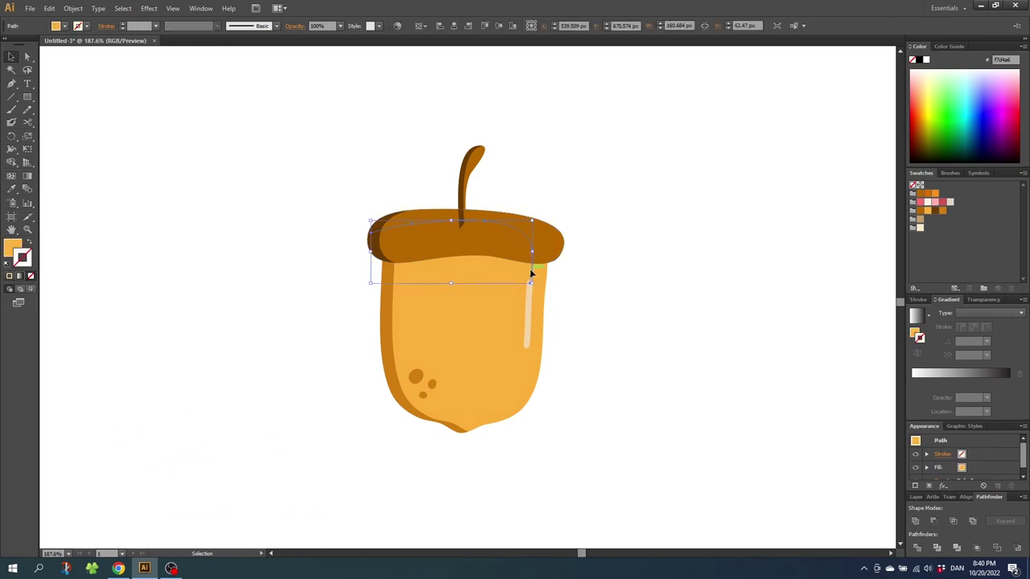
pyautogui.hotkey('ctrl', 'shift', 'a')
pyautogui.moveTo(581, 112); pyautogui.dragTo(331, 455)
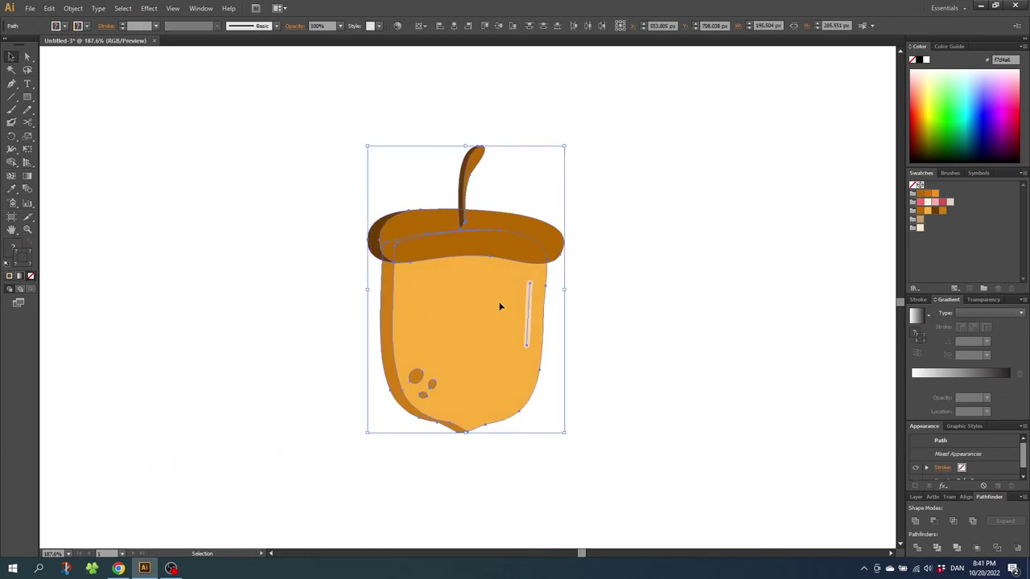
pyautogui.rightClick(448, 293)
pyautogui.click(476, 339)
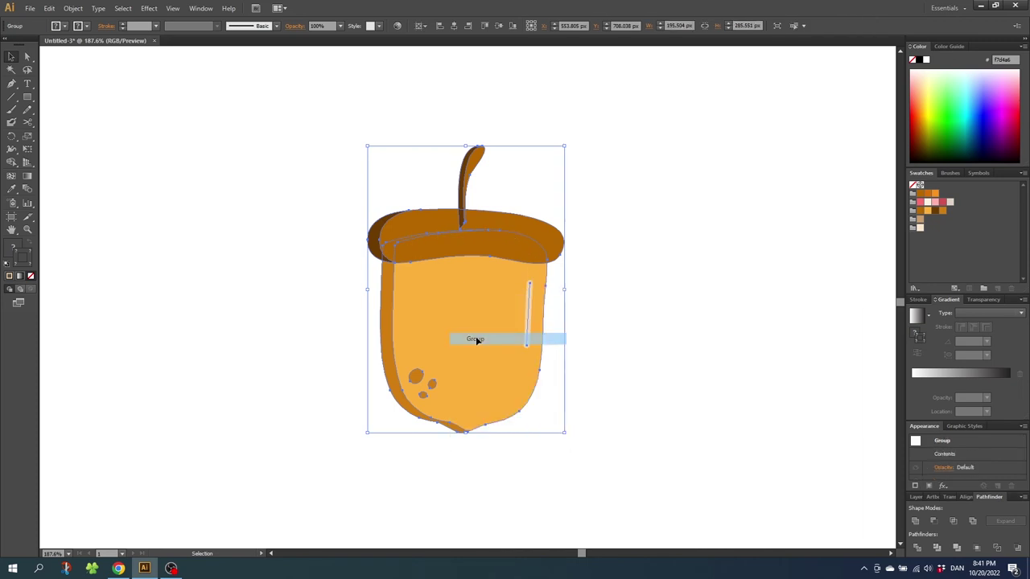
# - Zoom out and move the acorn up beside the mushroom
pyautogui.click(28, 230)
pyautogui.keyDown('alt'); pyautogui.click(459, 287); pyautogui.keyUp('alt')
pyautogui.keyDown('alt'); pyautogui.click(483, 325); pyautogui.keyUp('alt')
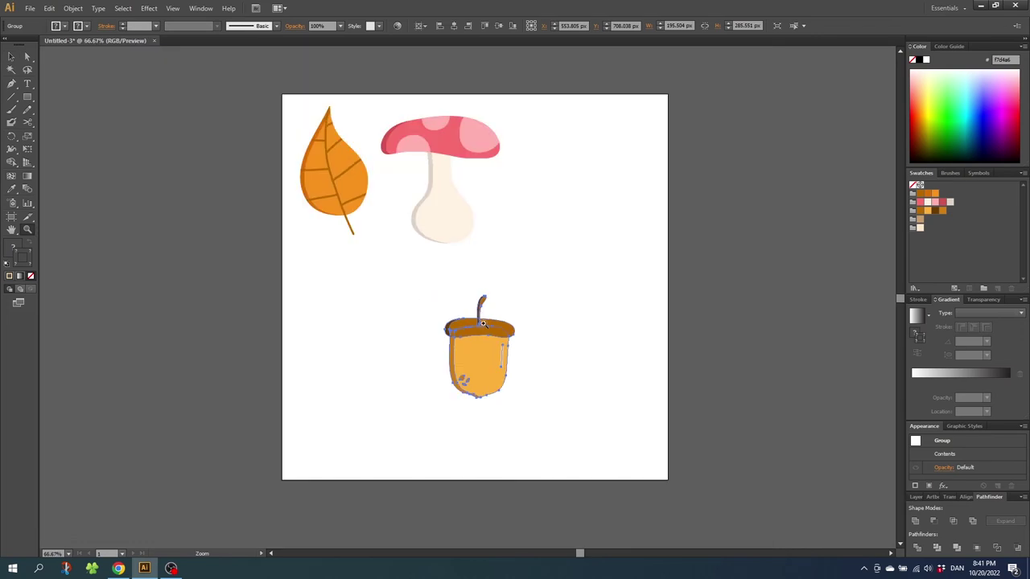
pyautogui.click(11, 57)
pyautogui.moveTo(482, 363); pyautogui.dragTo(575, 169)
pyautogui.click(548, 269)
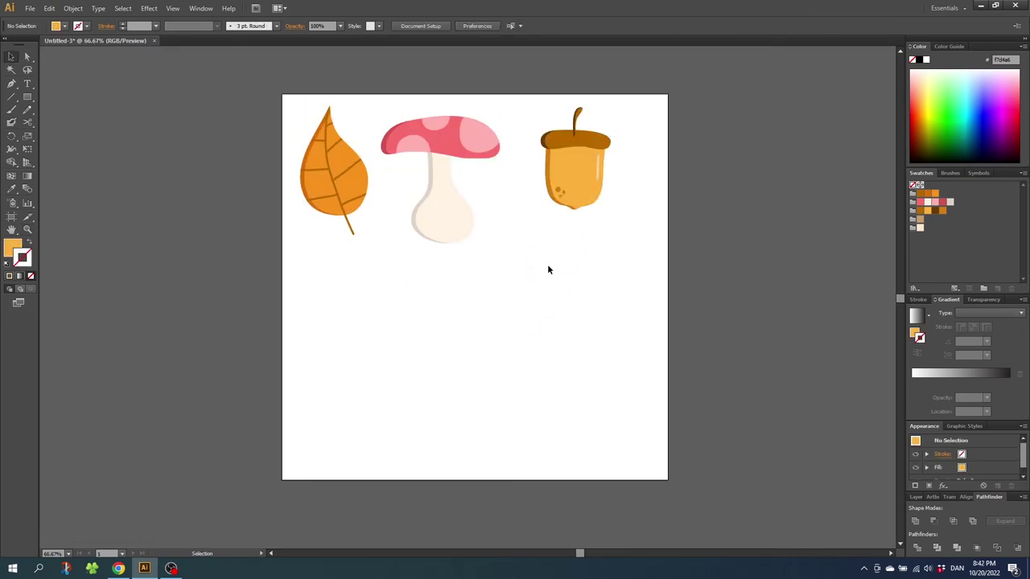
# - Pencil the first curling wind line and give it a tan stroke
pyautogui.click(27, 110)
pyautogui.moveTo(405, 331)
pyautogui.mouseDown()
pyautogui.moveTo(481, 333)
pyautogui.moveTo(493, 304)
pyautogui.moveTo(469, 291)
pyautogui.moveTo(457, 307)
pyautogui.moveTo(472, 318)
pyautogui.moveTo(463, 310)
pyautogui.mouseUp()
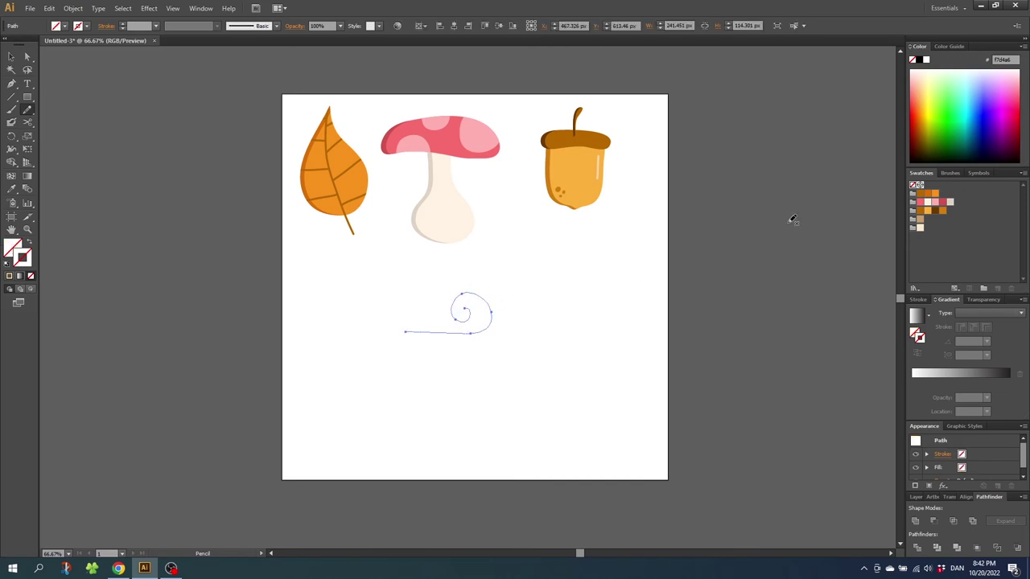
pyautogui.click(918, 223)
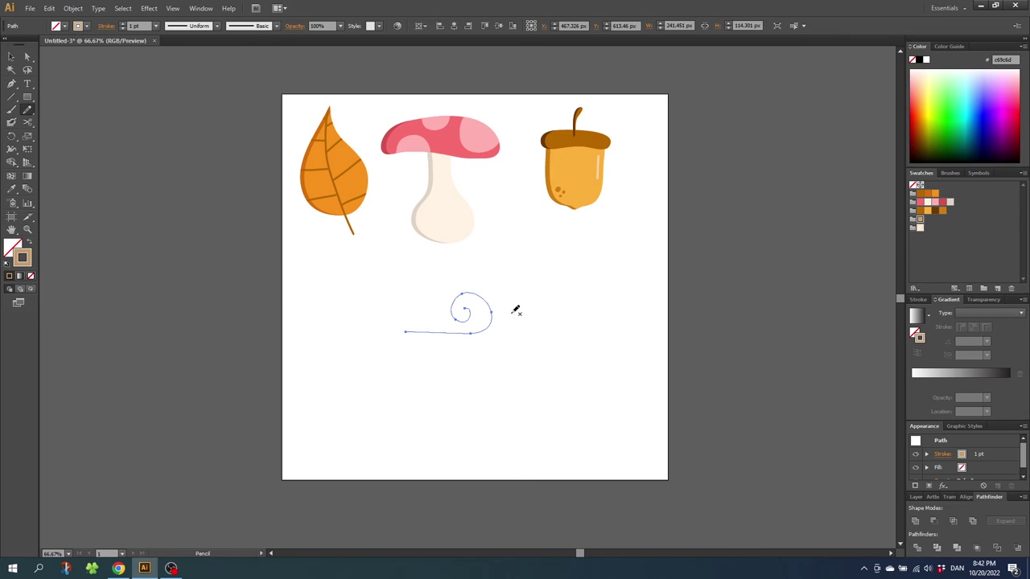
# - Add two more wind lines below, redrawing the lower curl, and select them all
pyautogui.moveTo(409, 342)
pyautogui.mouseDown()
pyautogui.moveTo(511, 342)
pyautogui.moveTo(524, 367)
pyautogui.moveTo(492, 380)
pyautogui.moveTo(487, 359)
pyautogui.moveTo(501, 351)
pyautogui.moveTo(510, 365)
pyautogui.moveTo(498, 366)
pyautogui.mouseUp()
pyautogui.moveTo(410, 354)
pyautogui.mouseDown()
pyautogui.moveTo(455, 368)
pyautogui.moveTo(459, 381)
pyautogui.moveTo(434, 397)
pyautogui.moveTo(426, 384)
pyautogui.moveTo(439, 371)
pyautogui.moveTo(440, 385)
pyautogui.mouseUp()
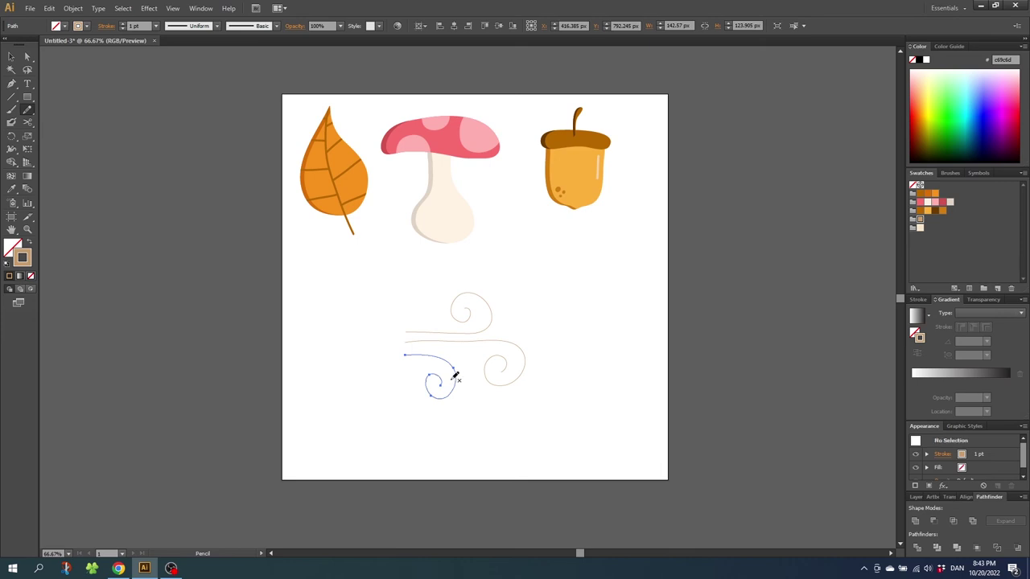
pyautogui.press('Delete')
pyautogui.moveTo(419, 351)
pyautogui.mouseDown()
pyautogui.moveTo(469, 365)
pyautogui.moveTo(471, 382)
pyautogui.moveTo(456, 393)
pyautogui.moveTo(442, 376)
pyautogui.moveTo(456, 374)
pyautogui.mouseUp()
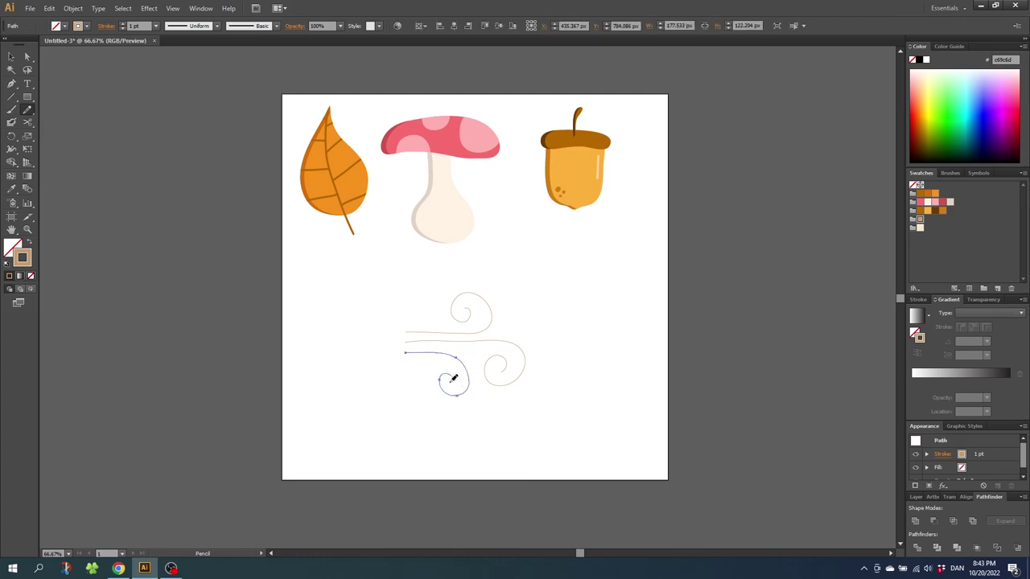
pyautogui.click(11, 57)
pyautogui.moveTo(366, 286); pyautogui.dragTo(561, 416)
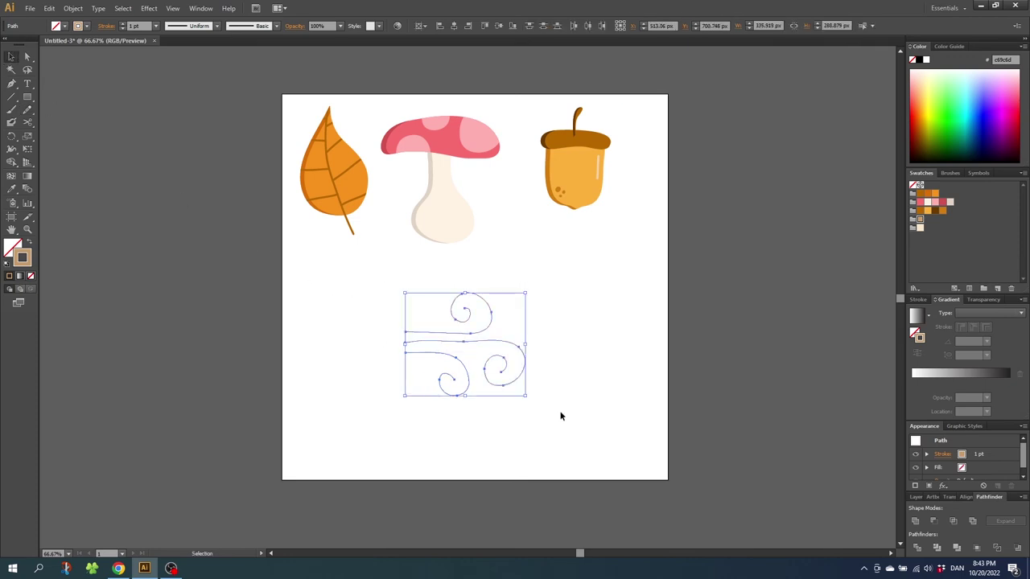
# - Thicken the wind swirl strokes to 5 pt with round caps and rounded corners
pyautogui.click(122, 23)
pyautogui.click(122, 23)
pyautogui.click(122, 23)
pyautogui.click(122, 23)
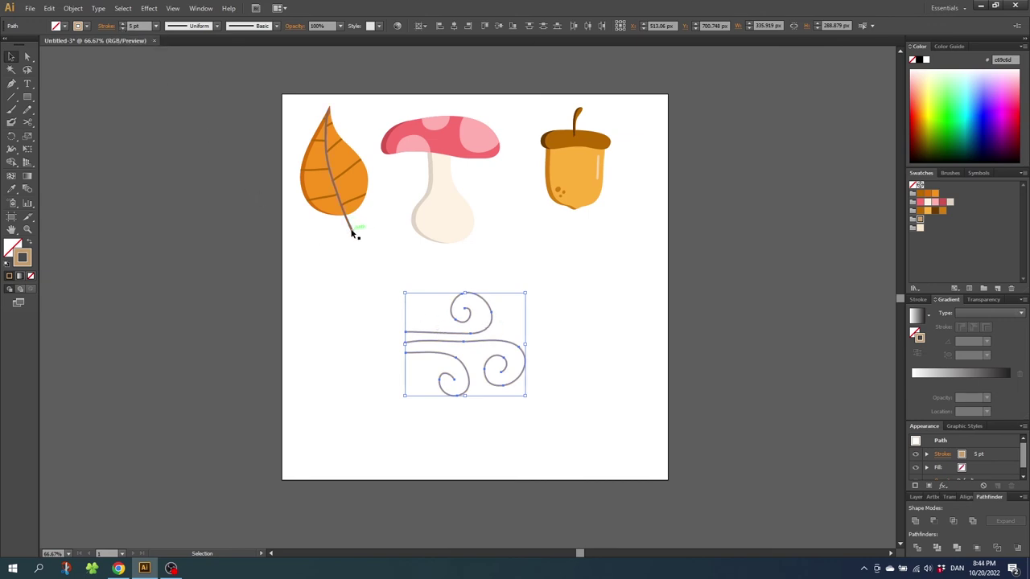
pyautogui.click(104, 29)
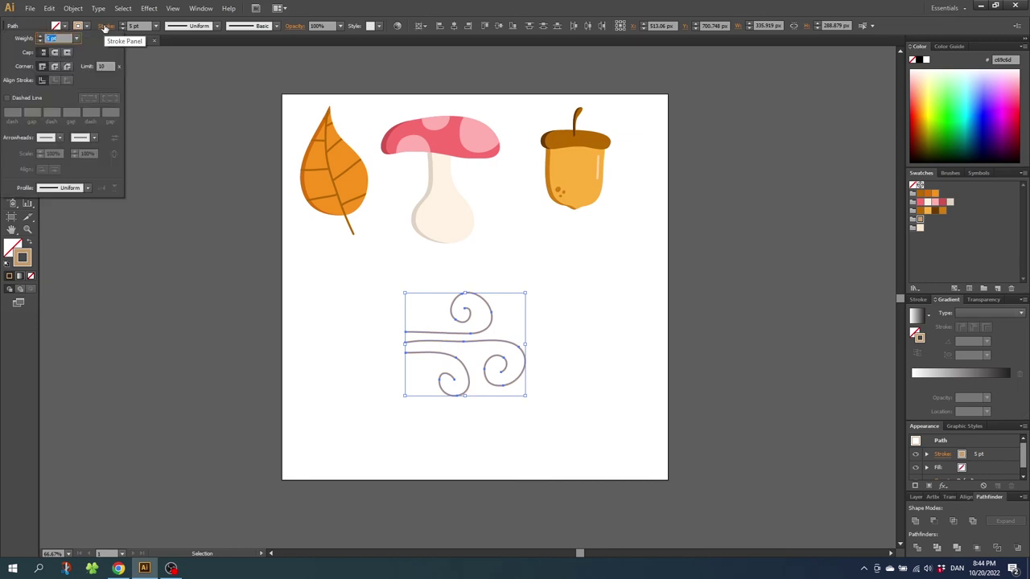
pyautogui.click(55, 52)
pyautogui.click(54, 66)
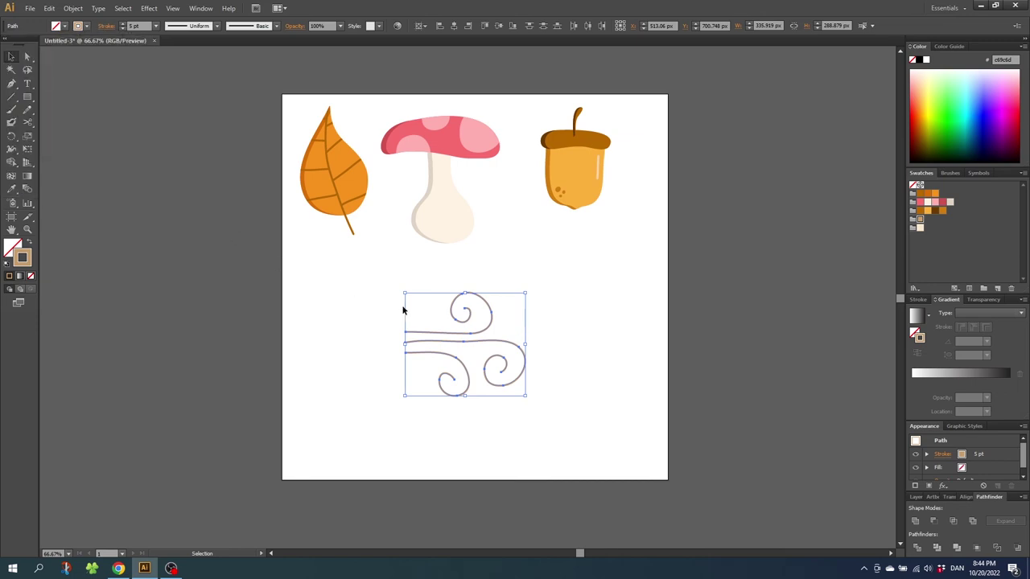
# - Group the selected wind swirl lines into one object and deselect
pyautogui.rightClick(460, 319)
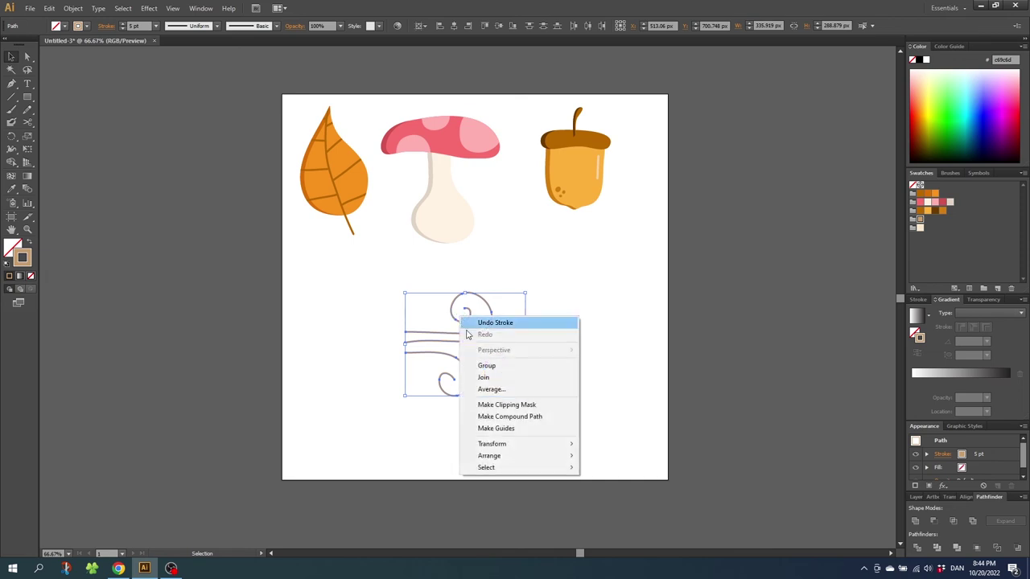
pyautogui.click(483, 365)
pyautogui.click(568, 320)
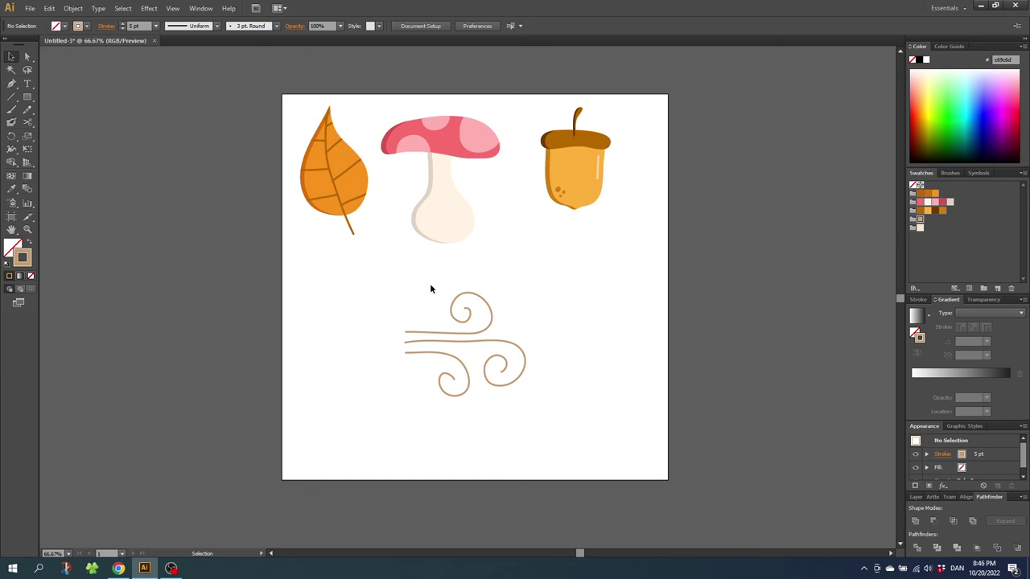
# - Make a new pattern from the leaf, mushroom, acorn and wind artwork
pyautogui.moveTo(245, 90); pyautogui.dragTo(617, 392)
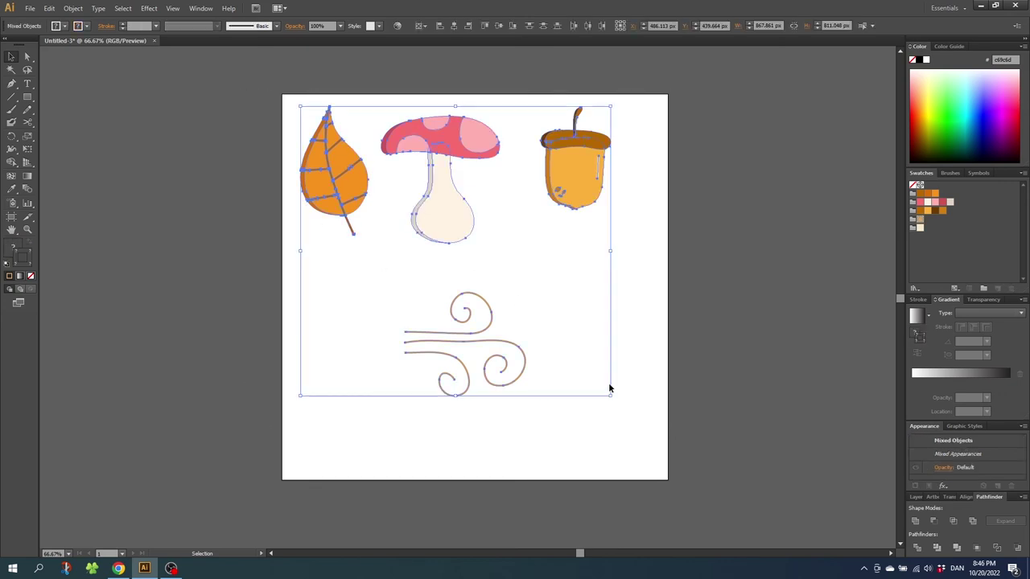
pyautogui.click(75, 9)
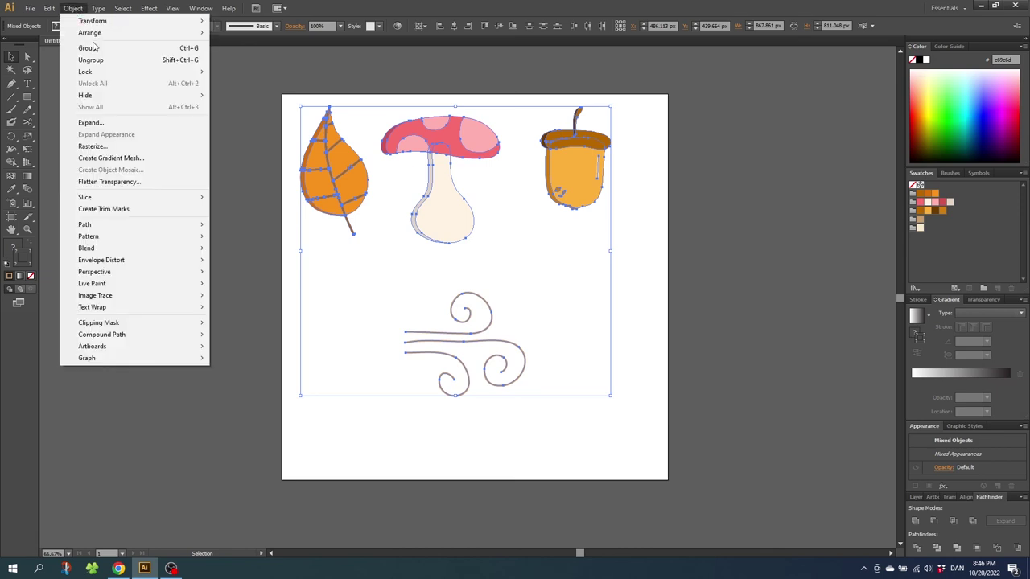
pyautogui.moveTo(144, 236)
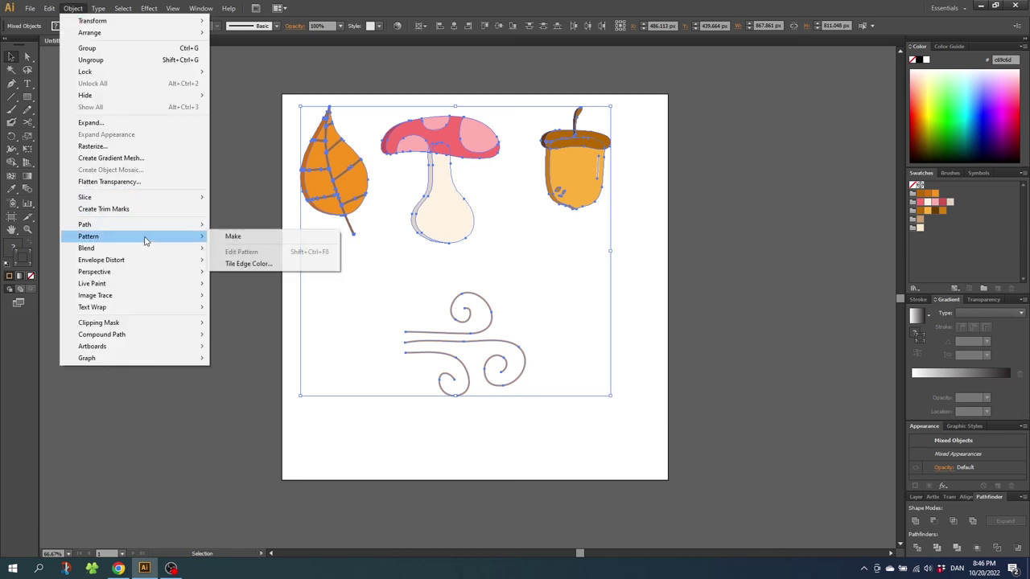
pyautogui.click(232, 236)
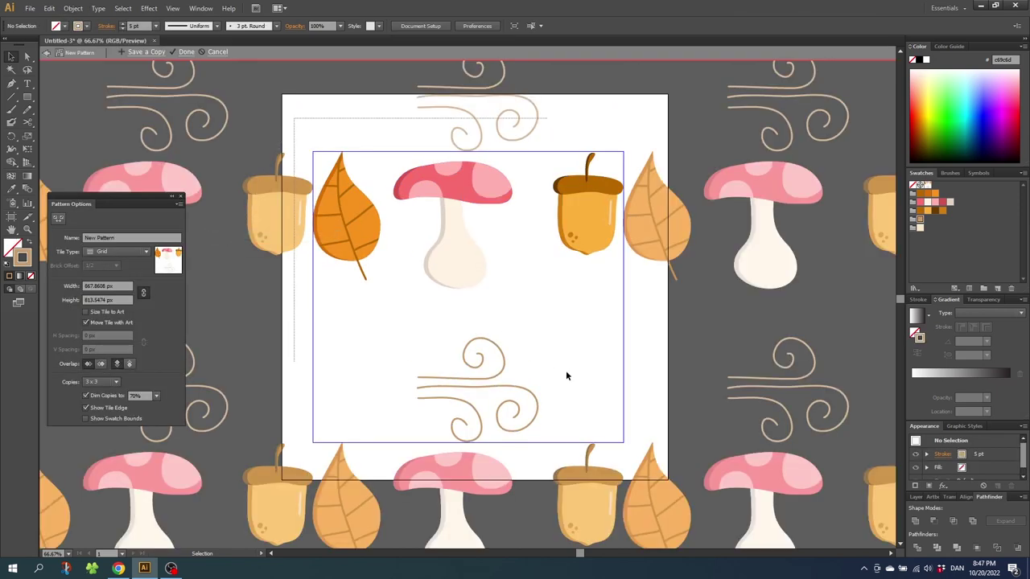
# - Shrink all the tile artwork and move the leaf to the top-left corner
pyautogui.hotkey('ctrl', 'a')
pyautogui.moveTo(624, 441); pyautogui.dragTo(543, 383)
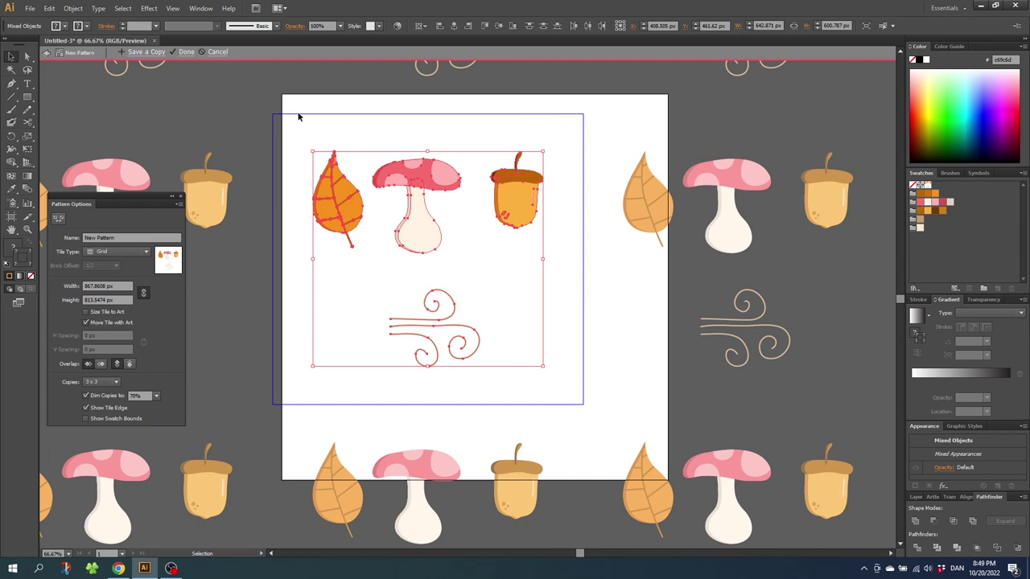
pyautogui.moveTo(338, 197); pyautogui.dragTo(297, 144)
# - Move, rotate and tilt the mushroom into place at the tile's left edge
pyautogui.moveTo(467, 171); pyautogui.dragTo(349, 233)
pyautogui.moveTo(353, 322); pyautogui.dragTo(367, 345)
pyautogui.moveTo(310, 241); pyautogui.dragTo(306, 229)
pyautogui.moveTo(463, 292); pyautogui.dragTo(381, 325)
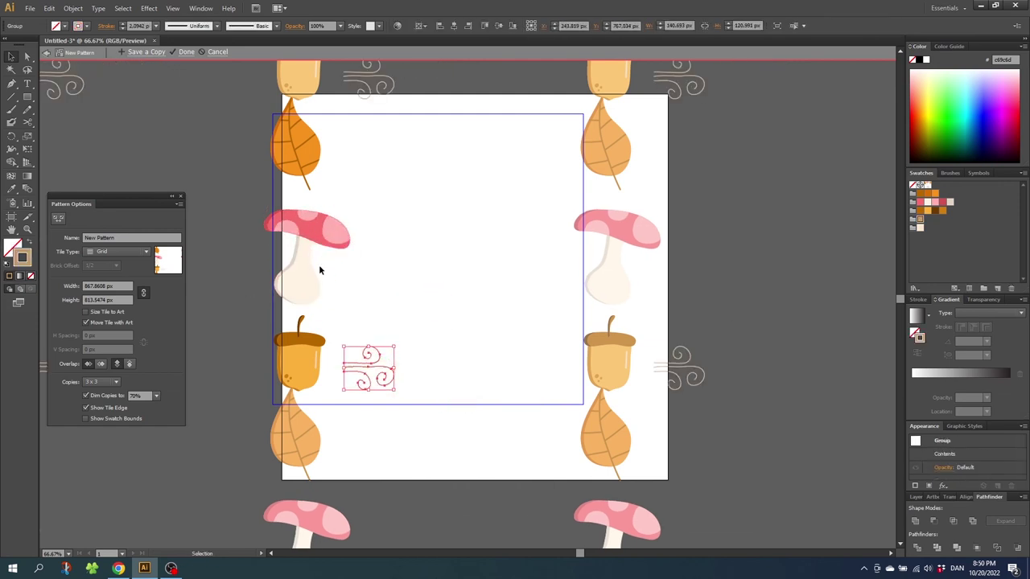
pyautogui.click(310, 241)
pyautogui.moveTo(354, 211); pyautogui.dragTo(344, 202)
pyautogui.click(386, 361)
pyautogui.click(318, 242)
# - Place copies of an acorn at the top, a rotated leaf and a lower mushroom, and raise the swirl
pyautogui.moveTo(306, 354); pyautogui.dragTo(375, 172)
pyautogui.moveTo(404, 131); pyautogui.dragTo(377, 166)
pyautogui.hotkey('ctrl', 'z')
pyautogui.click(379, 361)
pyautogui.moveTo(292, 140); pyautogui.dragTo(419, 272)
pyautogui.moveTo(435, 286); pyautogui.dragTo(444, 222)
pyautogui.moveTo(318, 241); pyautogui.dragTo(453, 355)
pyautogui.moveTo(492, 387); pyautogui.dragTo(495, 374)
pyautogui.hotkey('ctrl', 'z')
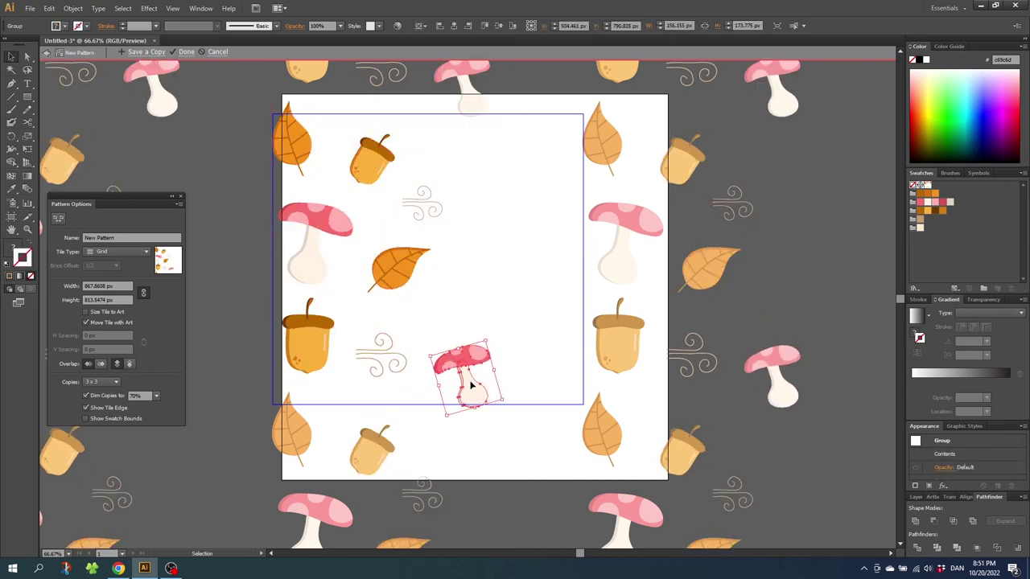
# - Scatter a small acorn, rotated leaf, large acorn and swirl copies across the tile
pyautogui.click(370, 157)
pyautogui.moveTo(370, 156); pyautogui.dragTo(470, 303)
pyautogui.click(499, 283)
pyautogui.moveTo(402, 272); pyautogui.dragTo(555, 316)
pyautogui.click(394, 356)
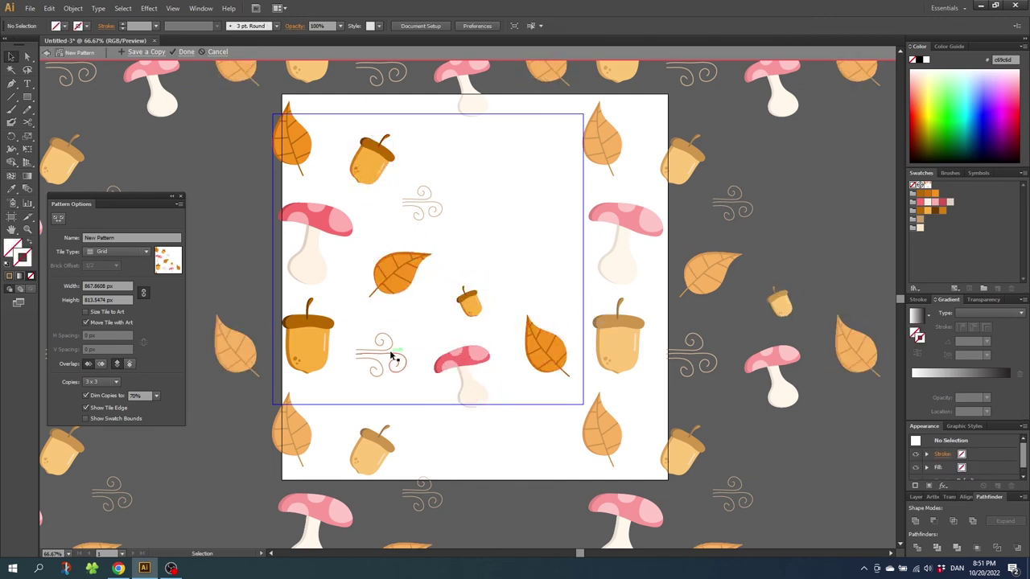
pyautogui.moveTo(393, 356); pyautogui.dragTo(545, 277)
pyautogui.moveTo(308, 338); pyautogui.dragTo(509, 201)
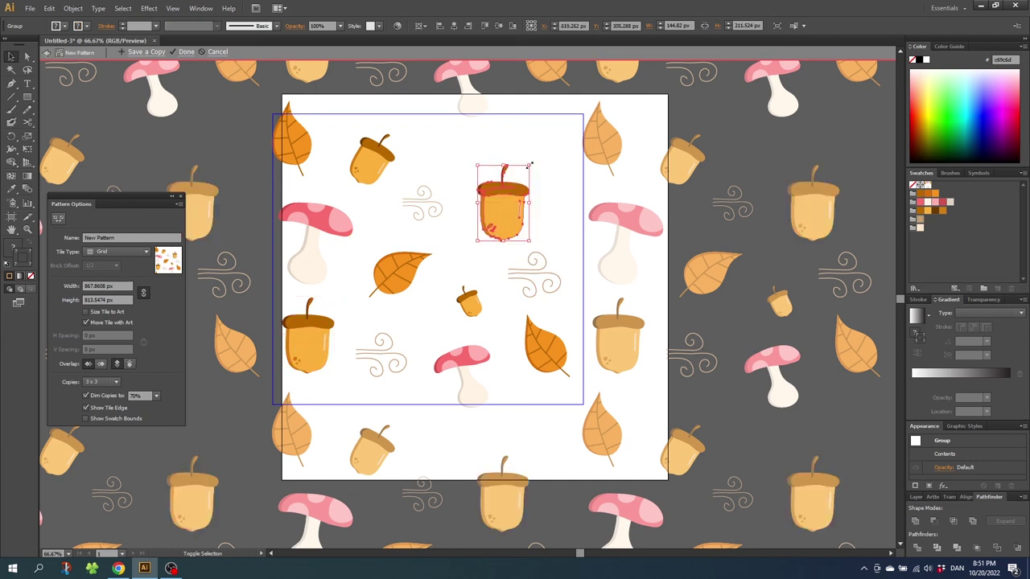
pyautogui.click(574, 292)
pyautogui.moveTo(551, 282); pyautogui.dragTo(546, 141)
pyautogui.moveTo(330, 219)
pyautogui.mouseDown()
pyautogui.moveTo(312, 215)
pyautogui.moveTo(323, 217)
pyautogui.mouseUp()
# - Add a small leaf near the top and fine-tune the mushrooms, swirl and centre leaf
pyautogui.click(375, 222)
pyautogui.moveTo(436, 272); pyautogui.dragTo(506, 310)
pyautogui.moveTo(361, 177); pyautogui.dragTo(510, 185)
pyautogui.click(379, 273)
pyautogui.moveTo(379, 273); pyautogui.dragTo(384, 275)
pyautogui.click(453, 115)
pyautogui.moveTo(451, 394); pyautogui.dragTo(452, 398)
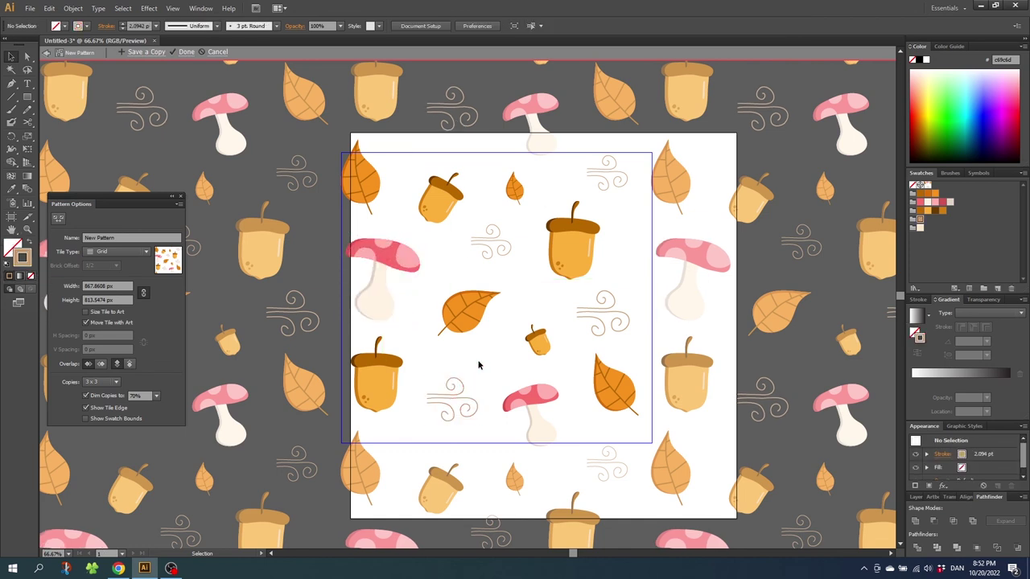
pyautogui.click(469, 313)
pyautogui.moveTo(505, 291); pyautogui.dragTo(524, 295)
pyautogui.click(524, 294)
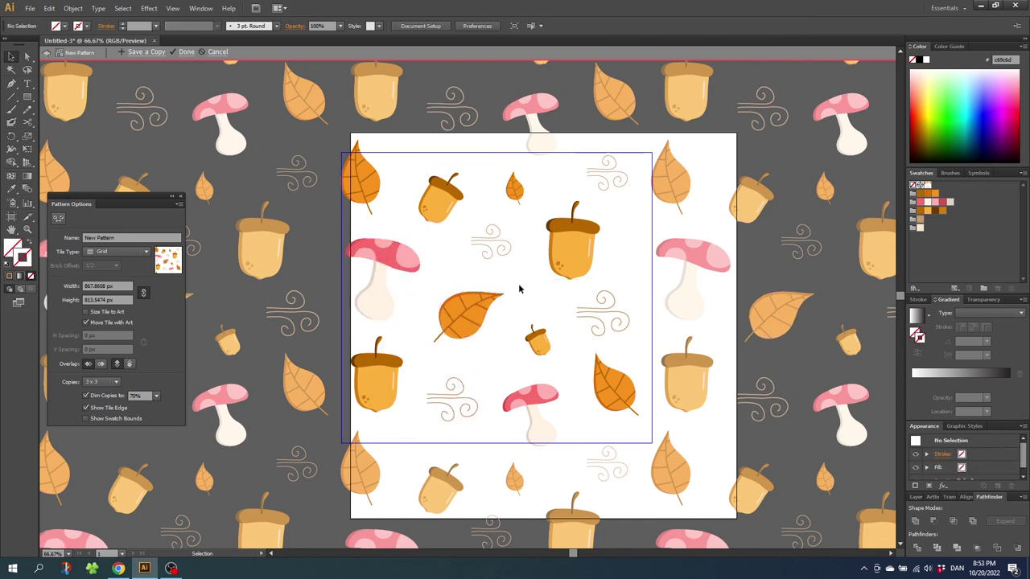
# - Zoom out to check the repeating pattern, then finish pattern editing with Done
pyautogui.click(28, 230)
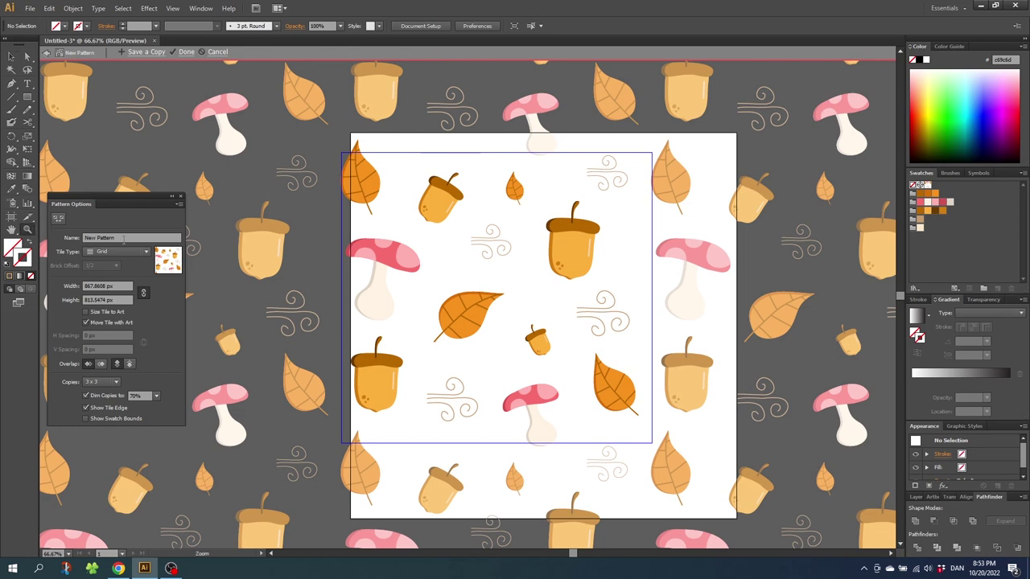
pyautogui.keyDown('alt'); pyautogui.click(499, 286); pyautogui.keyUp('alt')
pyautogui.keyDown('alt'); pyautogui.click(476, 305); pyautogui.keyUp('alt')
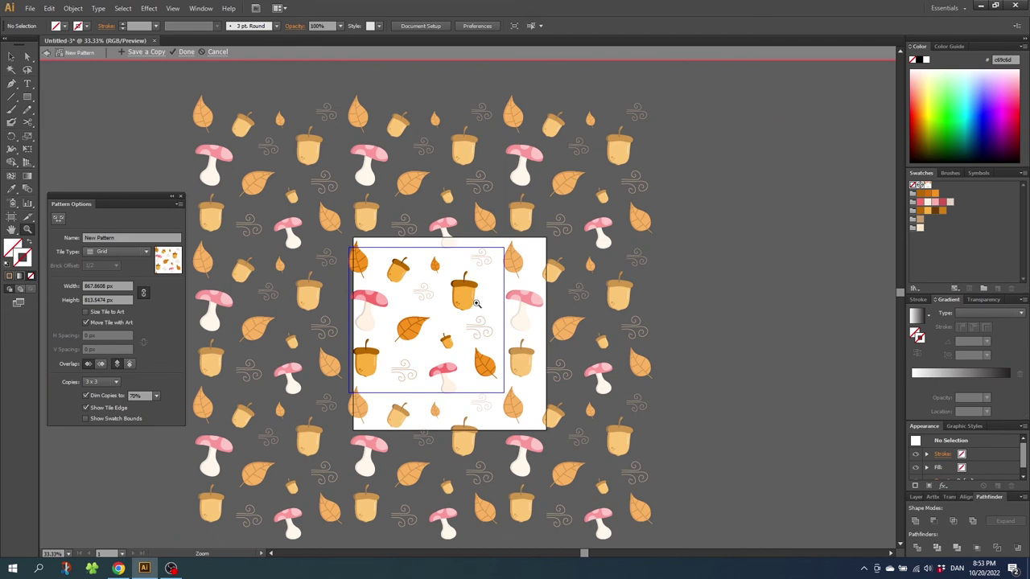
pyautogui.click(186, 53)
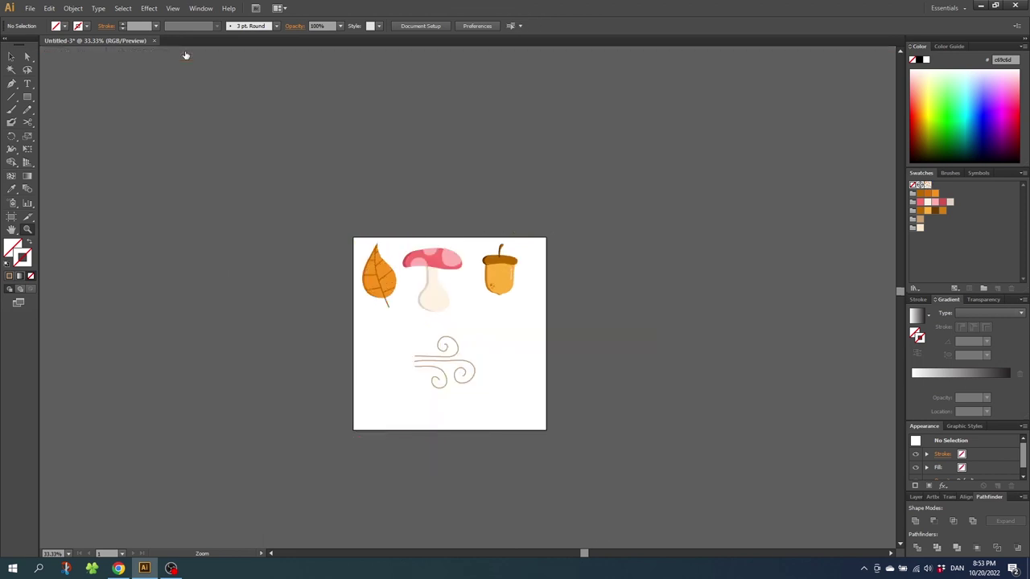
# - Move the original artwork off the artboard and draw a 1080 px square filled with the autumn pattern
pyautogui.press('v')
pyautogui.moveTo(499, 282); pyautogui.dragTo(260, 269)
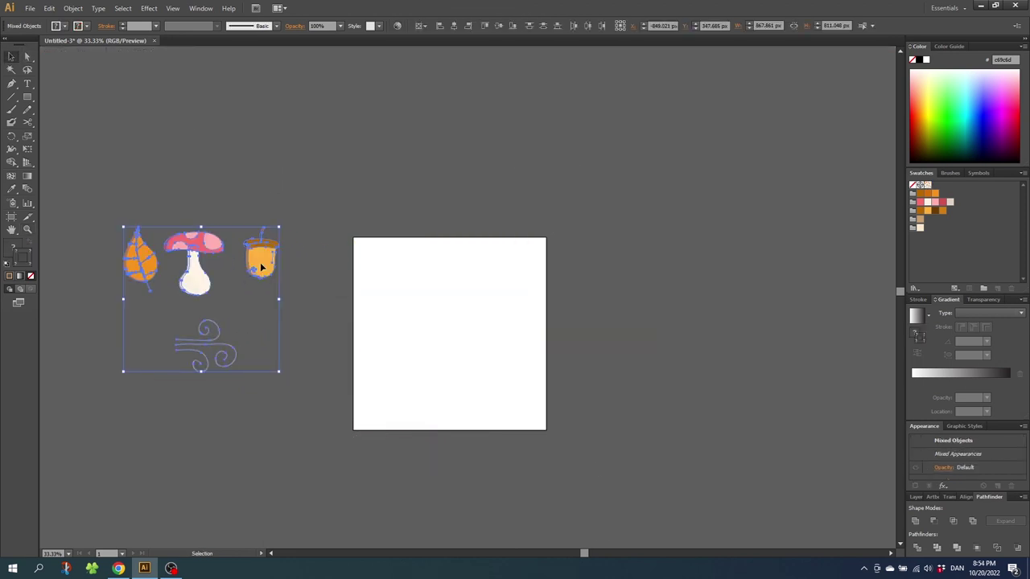
pyautogui.click(26, 97)
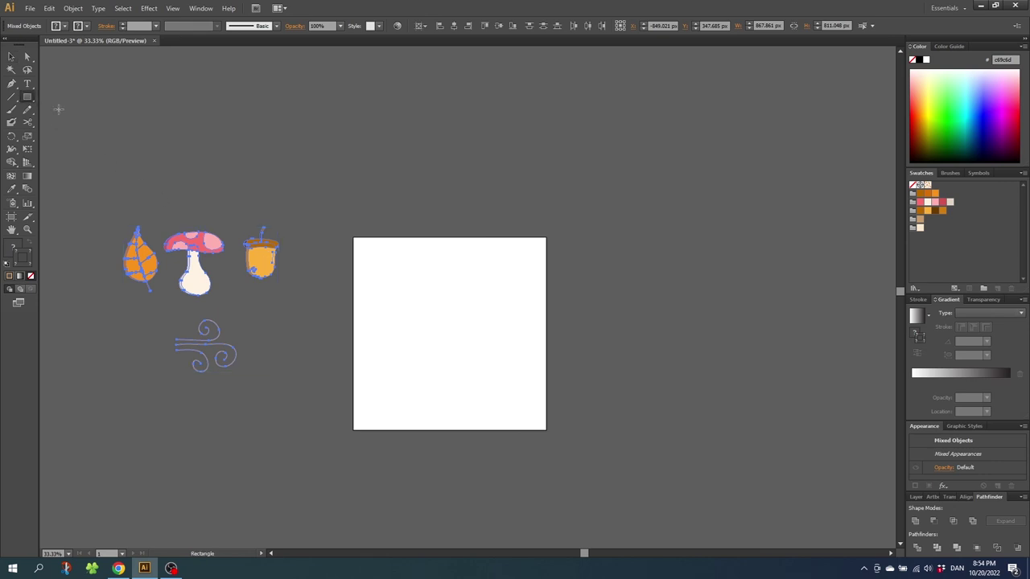
pyautogui.moveTo(353, 237); pyautogui.dragTo(543, 429)
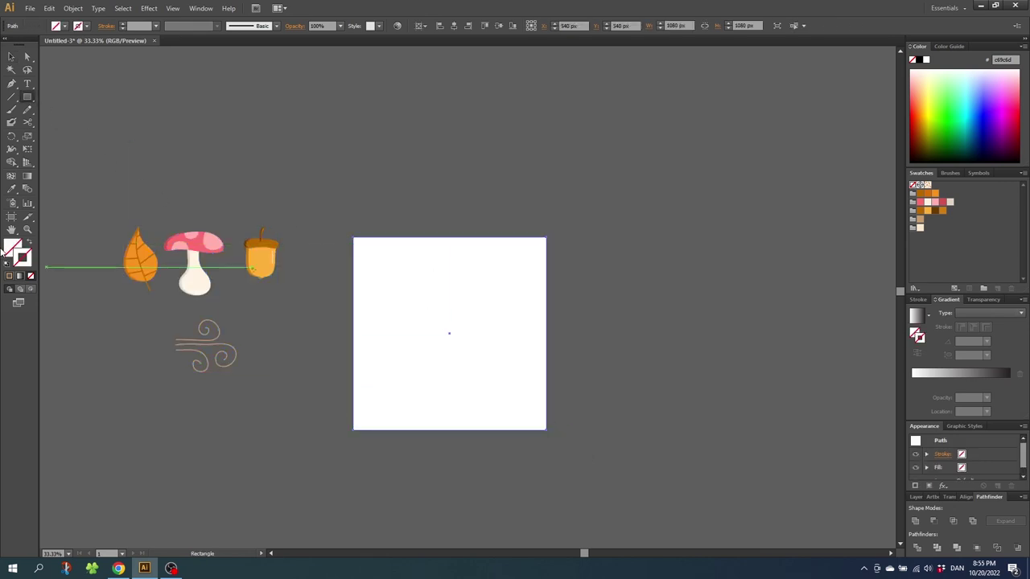
pyautogui.click(926, 191)
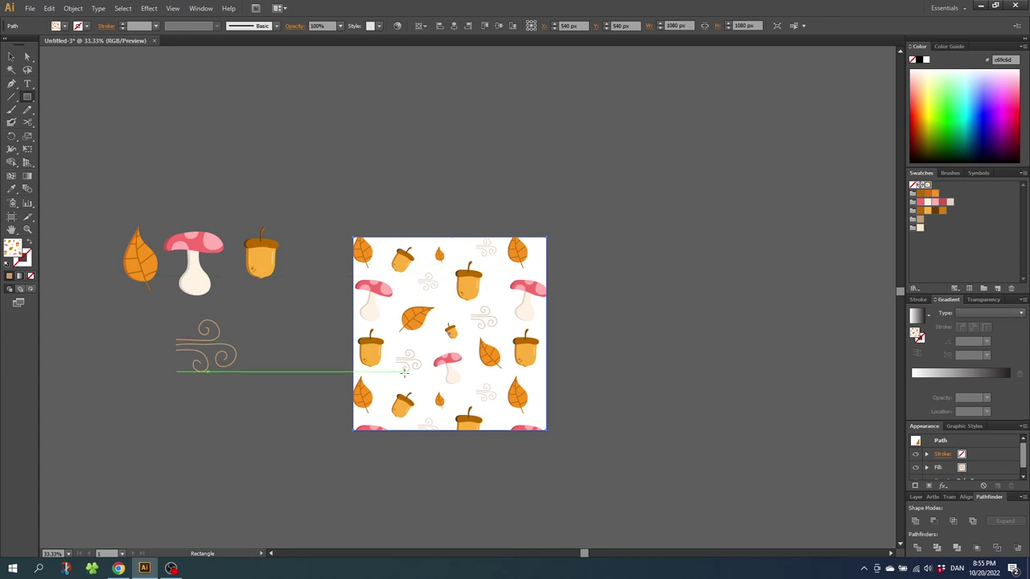
# - Cut and paste the square in back, filling that copy with cream
pyautogui.click(49, 8)
pyautogui.click(66, 51)
pyautogui.click(48, 8)
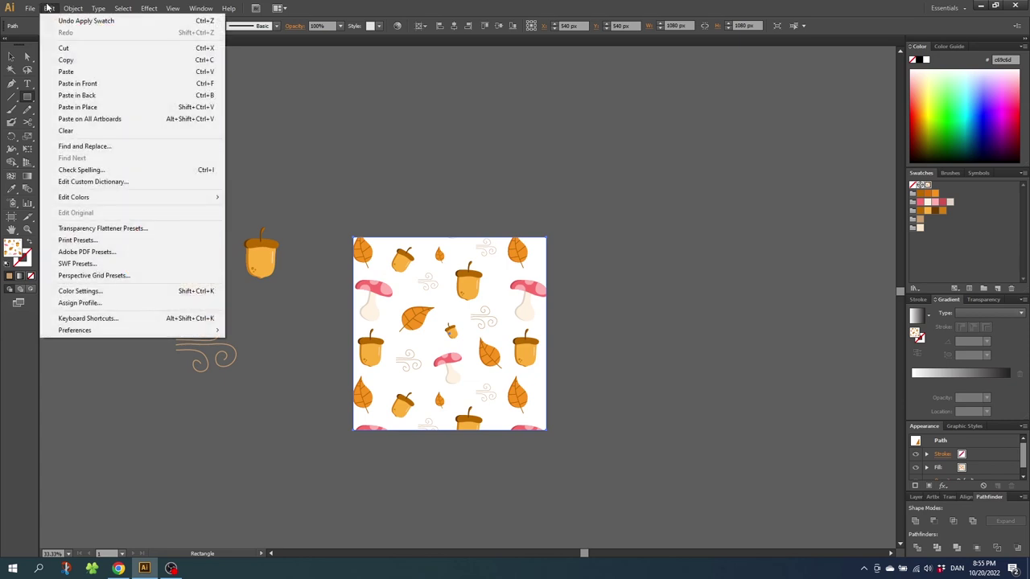
pyautogui.click(77, 95)
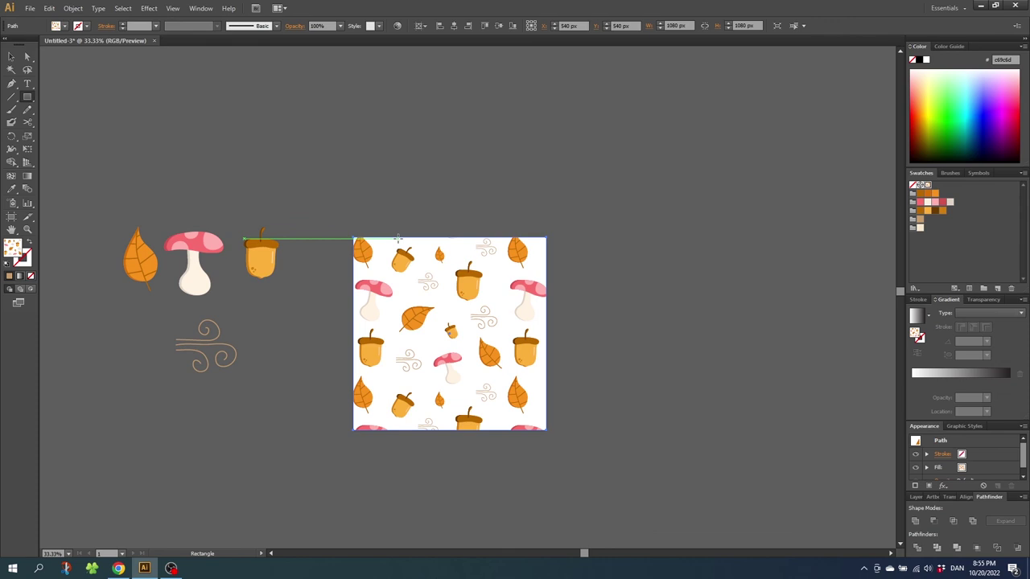
pyautogui.click(920, 230)
pyautogui.press('v')
pyautogui.click(322, 142)
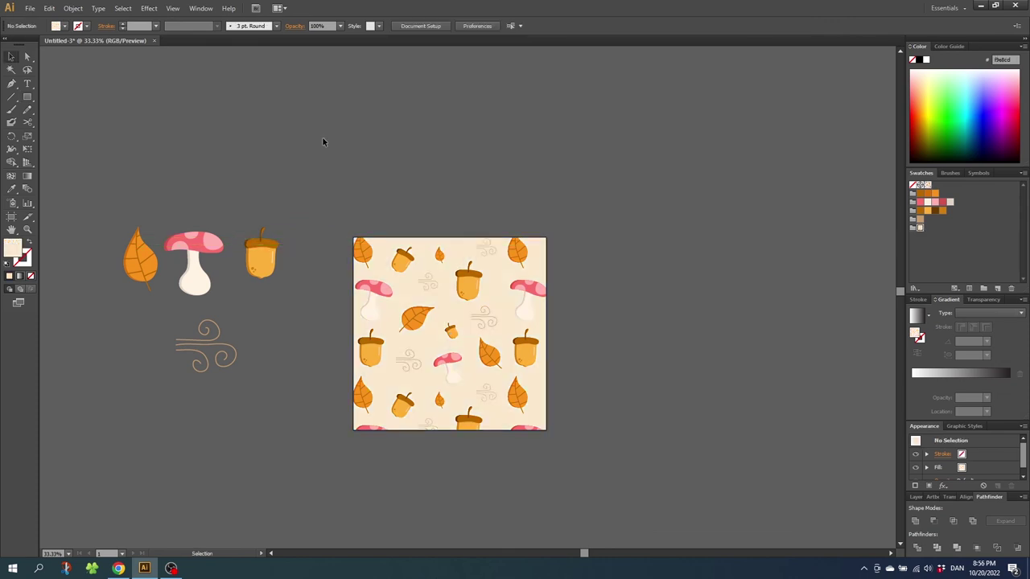